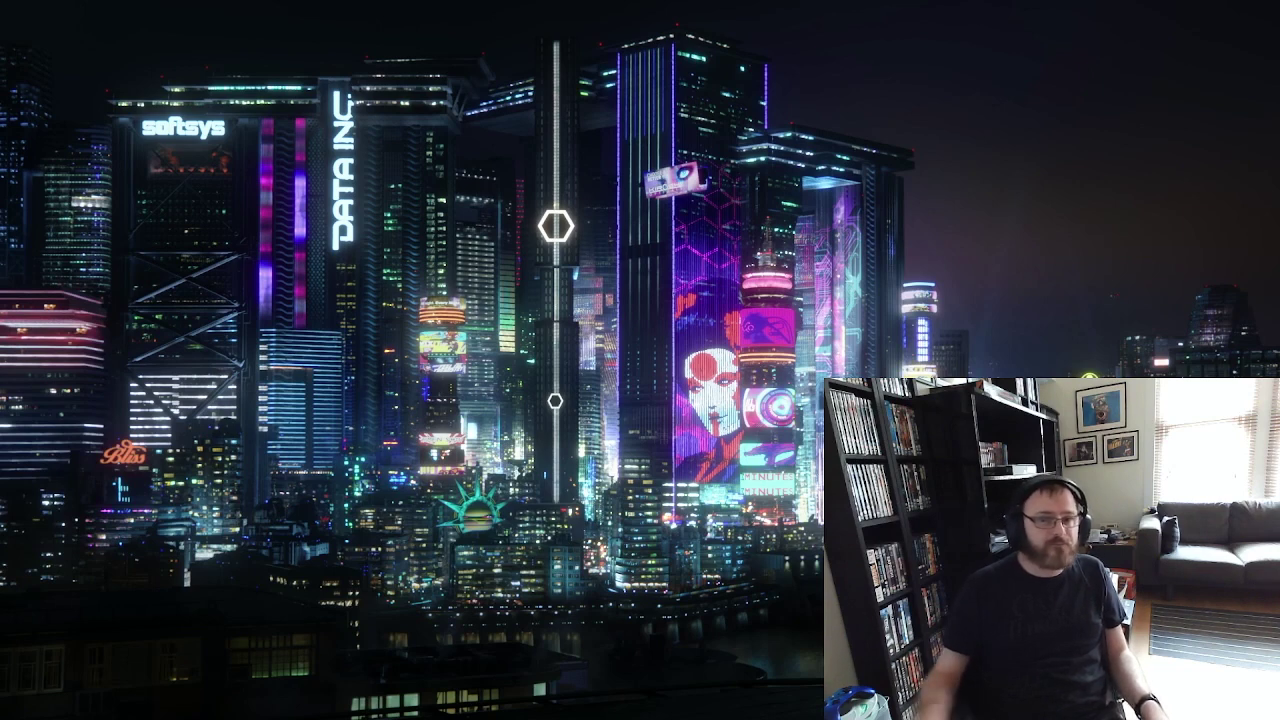
Bring up the neon Night City skyline wallpaper full-screen in Chrome
mouse_move(806, 665)
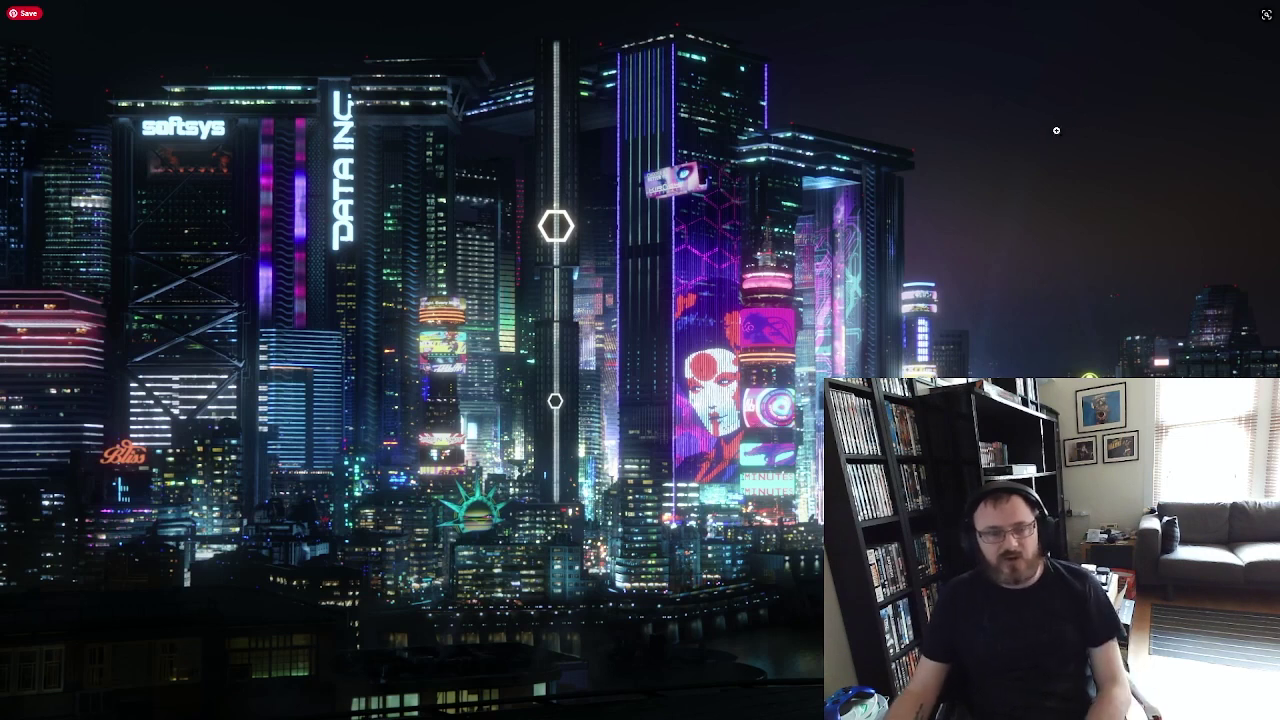
Exit fullscreen and switch to the CP2077 Radio Replacement spreadsheet tab
left_click(1009, 40)
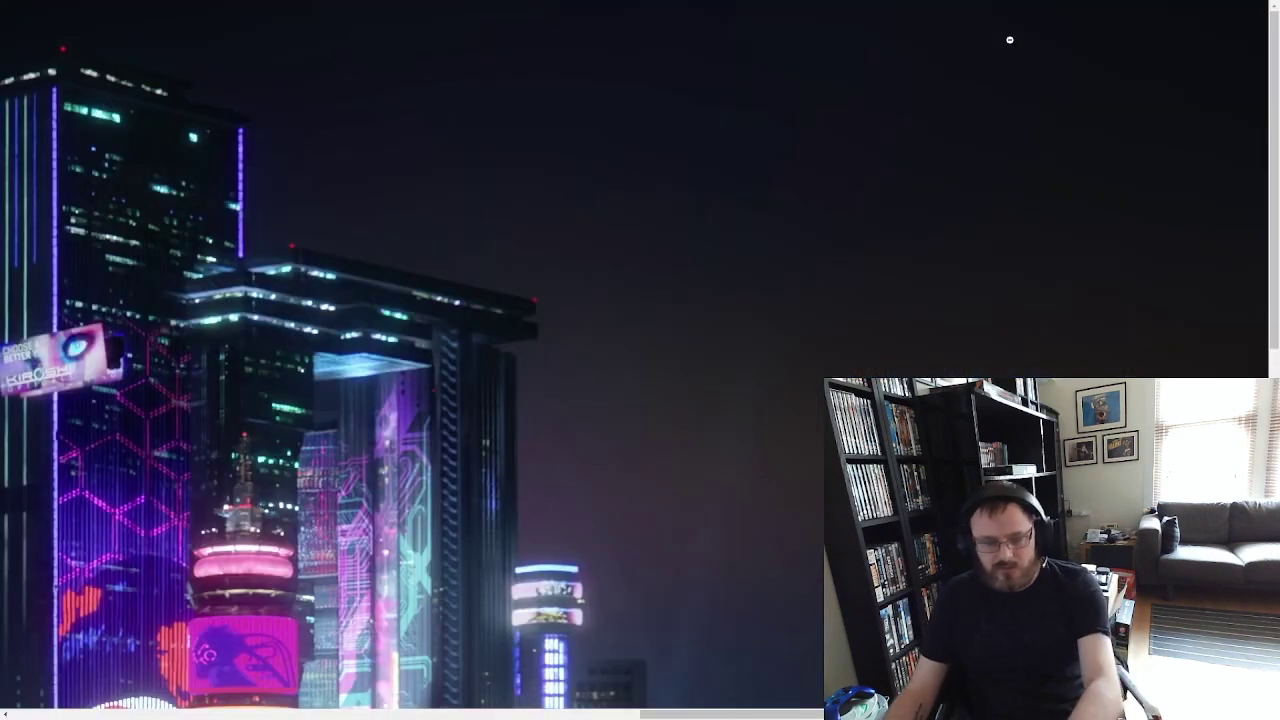
key("F11")
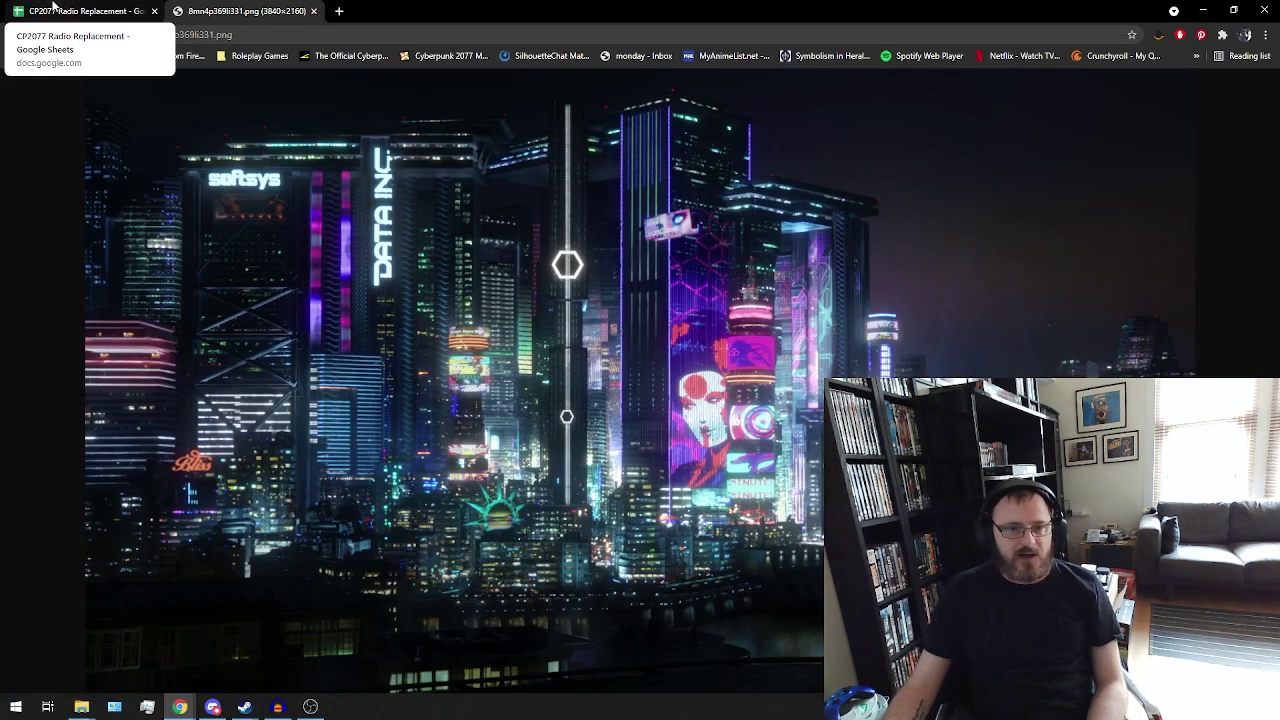
left_click(57, 8)
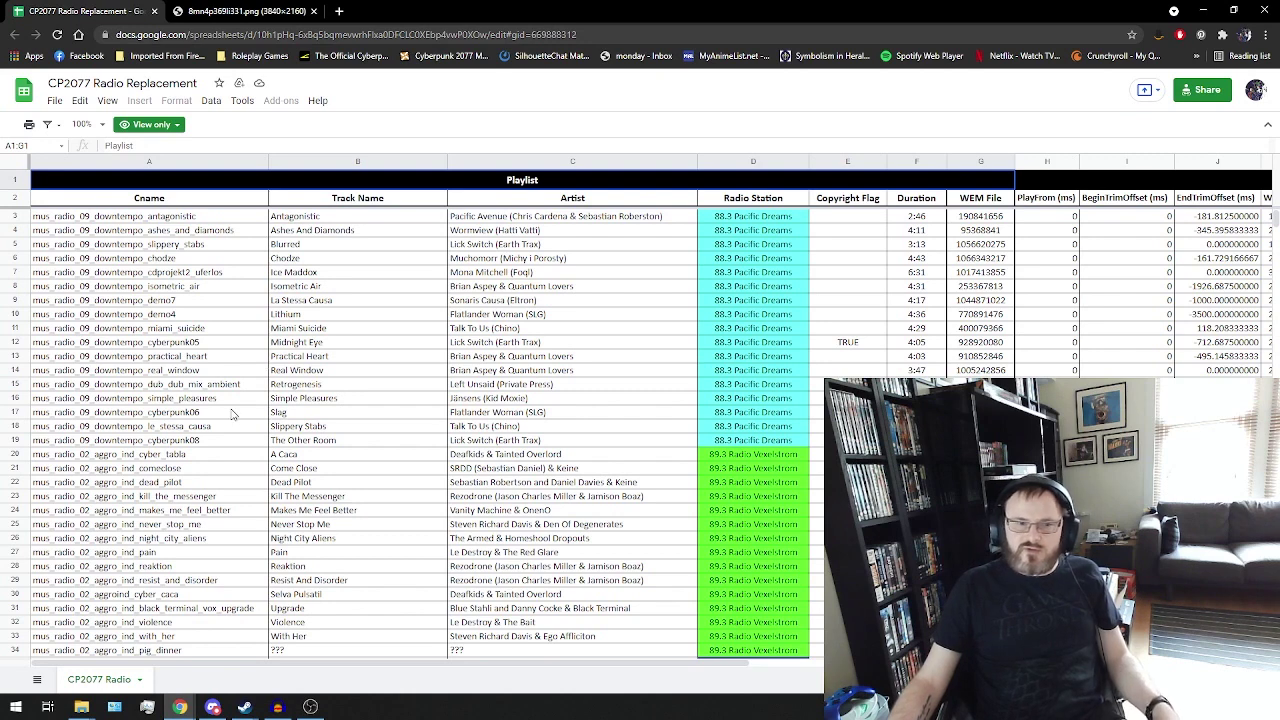
Scroll through the playlist's tracks, artists, radio stations and durations
scroll(259, 395, "down", 1)
scroll(432, 643, "up", 1)
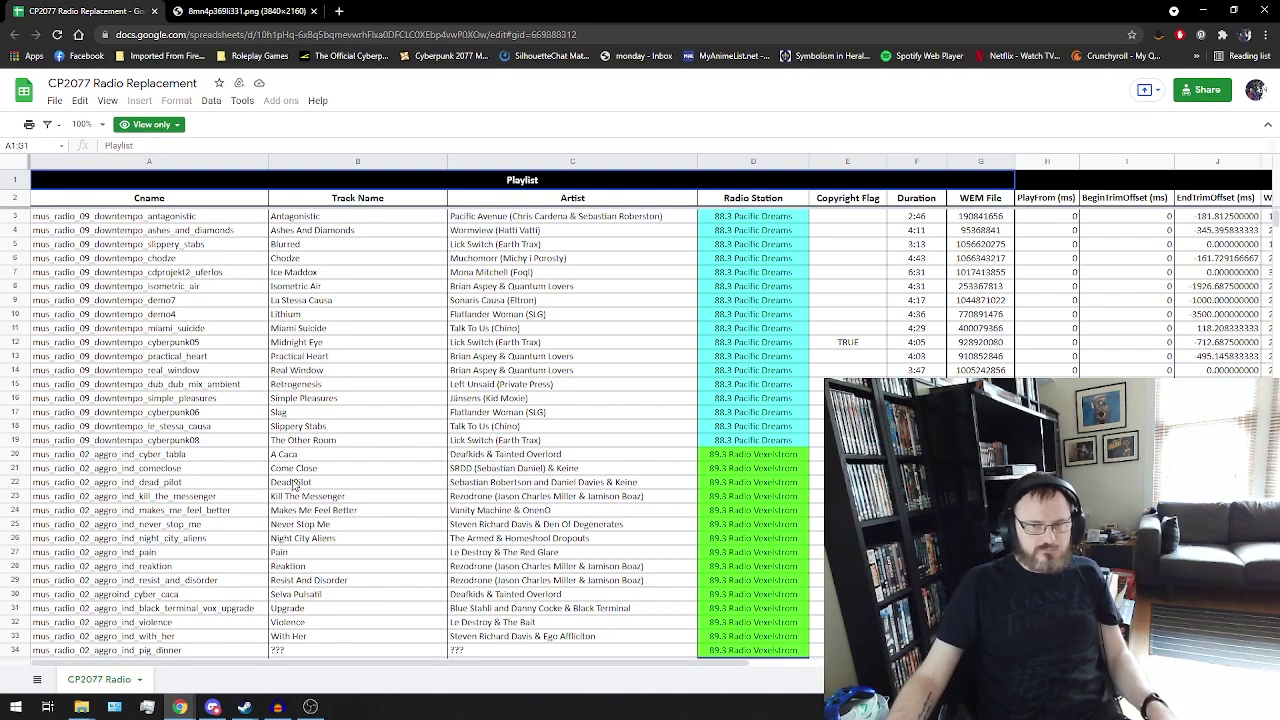
scroll(530, 410, "down", 2)
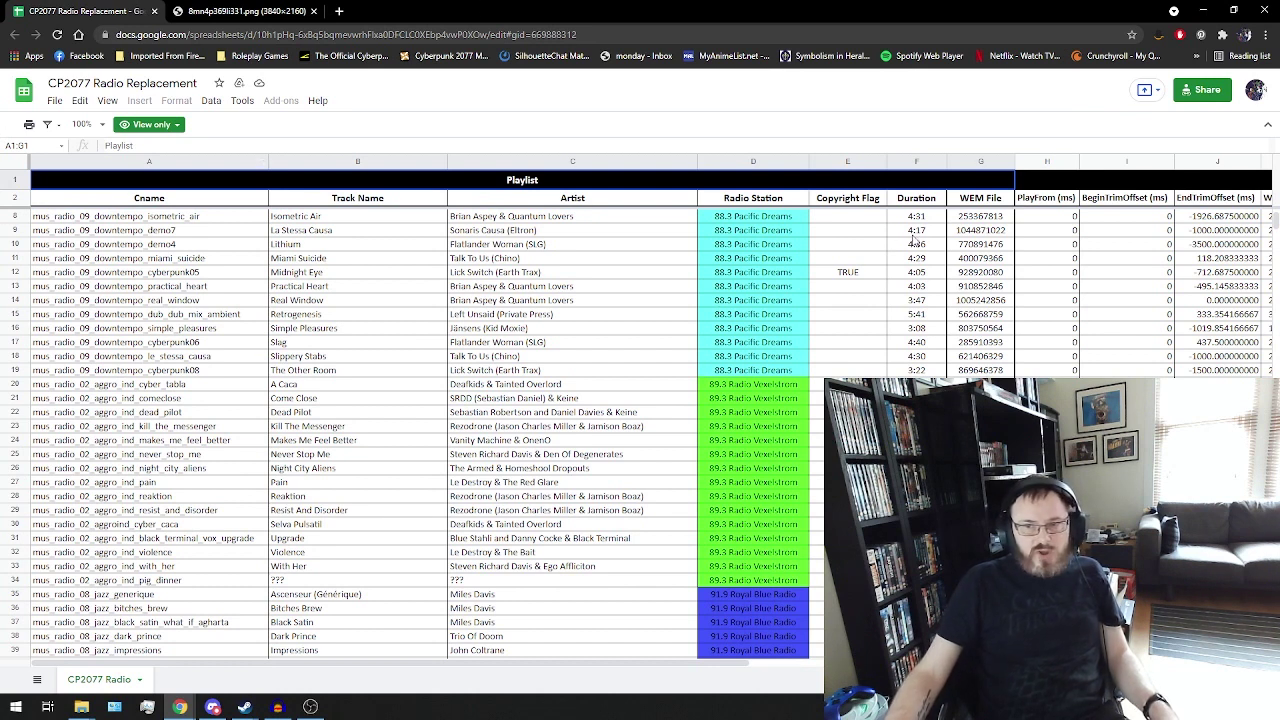
scroll(916, 320, "up", 2)
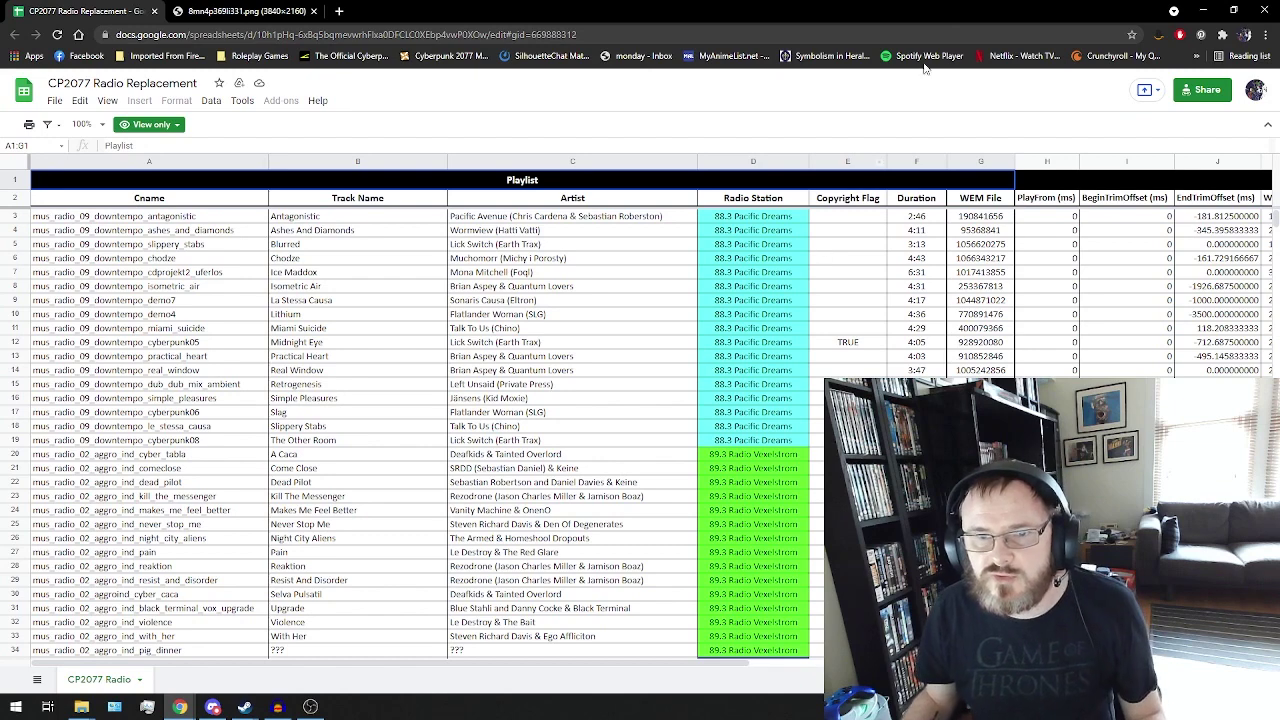
Bring Audacity forward, select all of Thor Tapes, and normalize it to -3.0 dB peak
left_click(1205, 9)
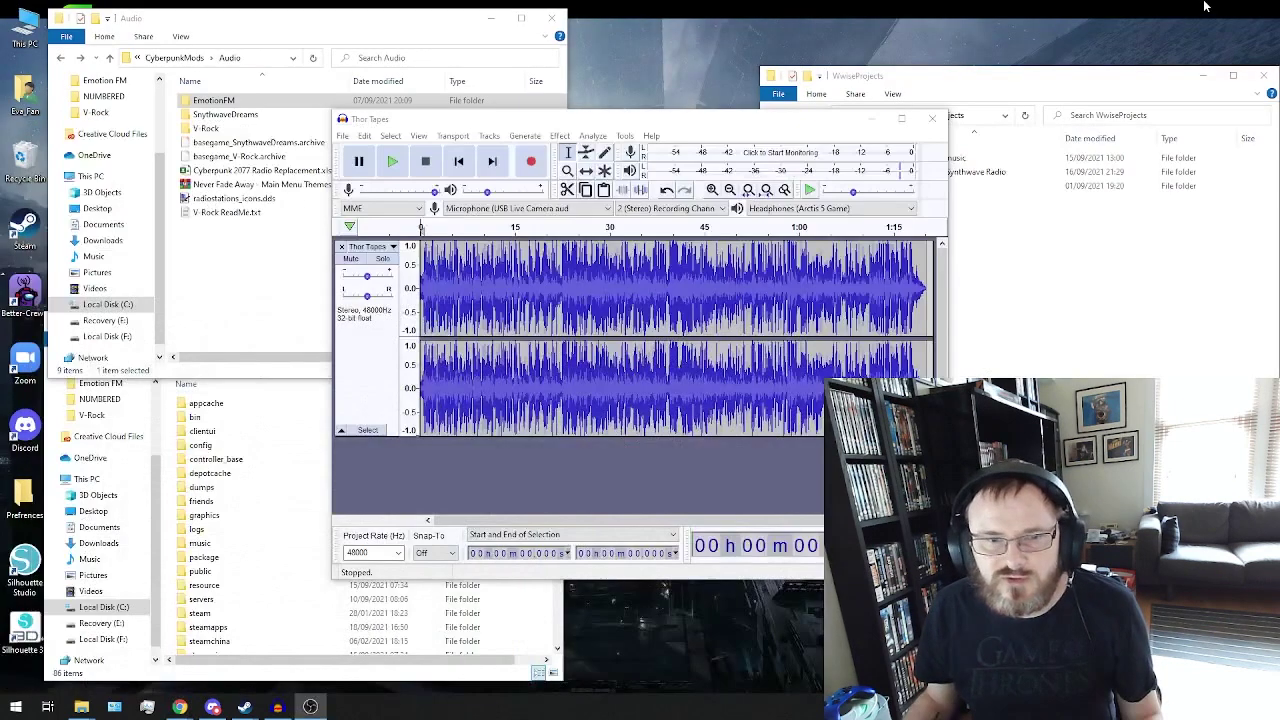
left_click(390, 136)
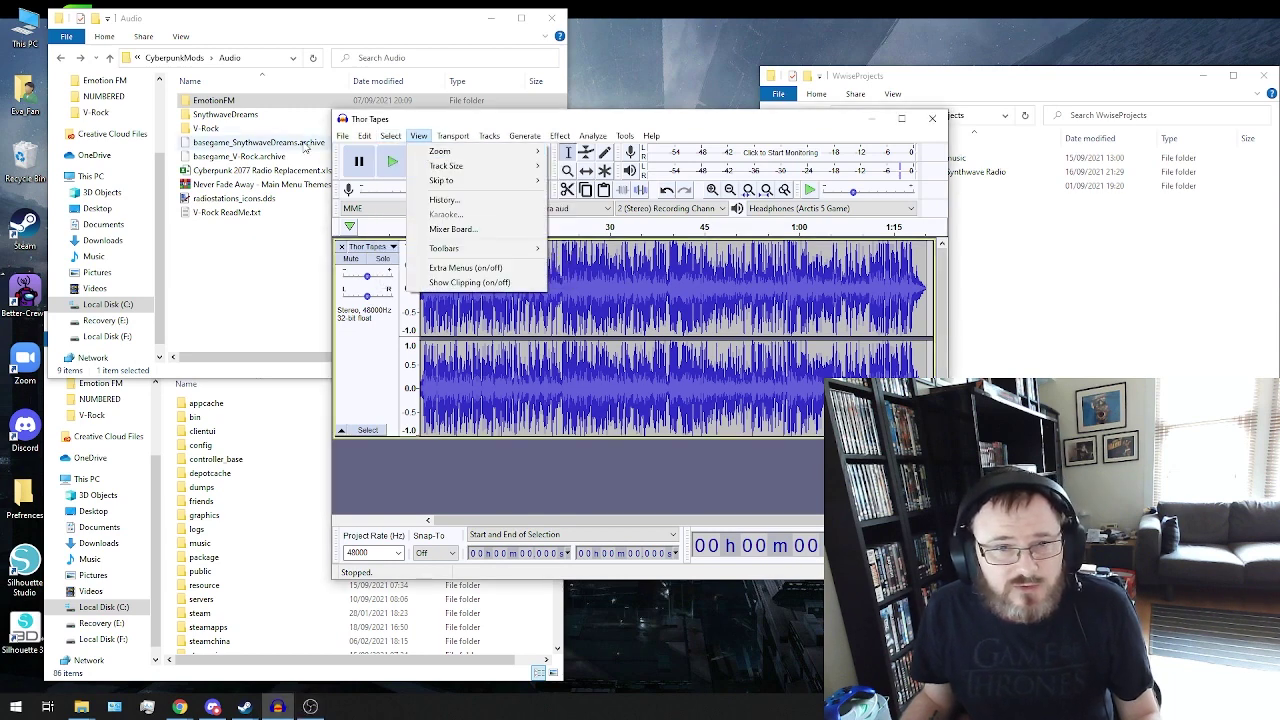
left_click(403, 152)
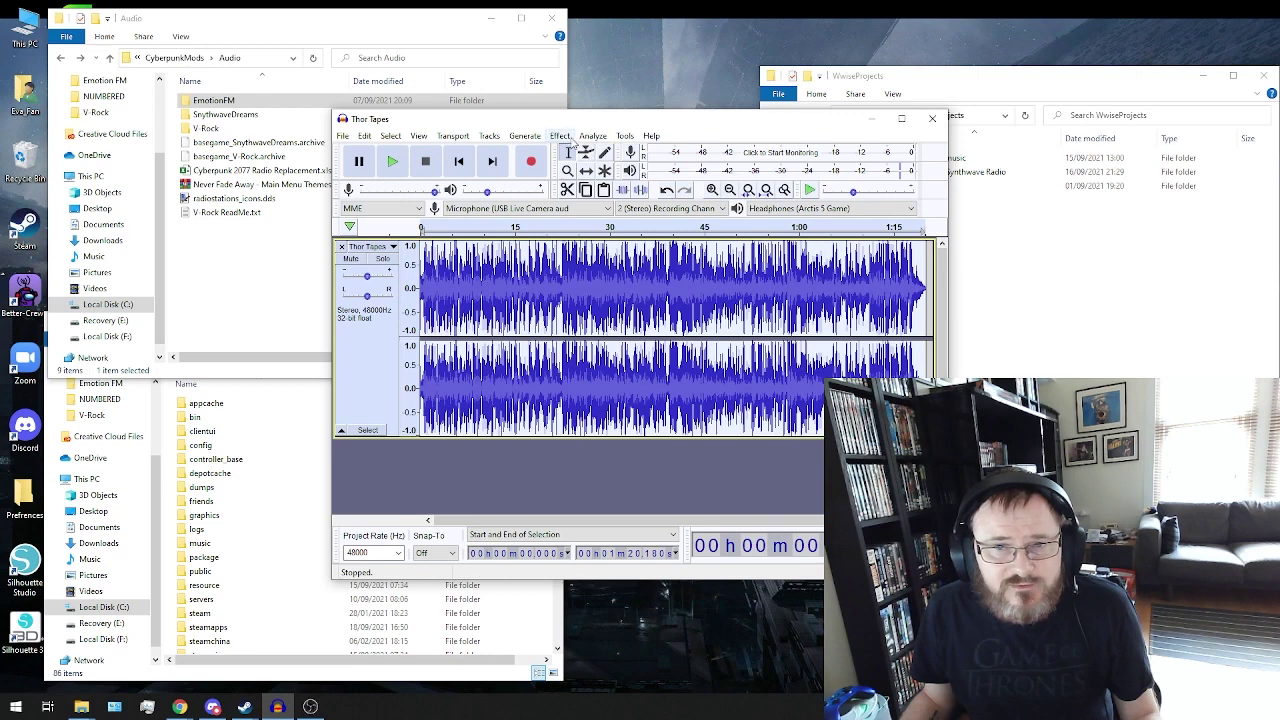
left_click(562, 137)
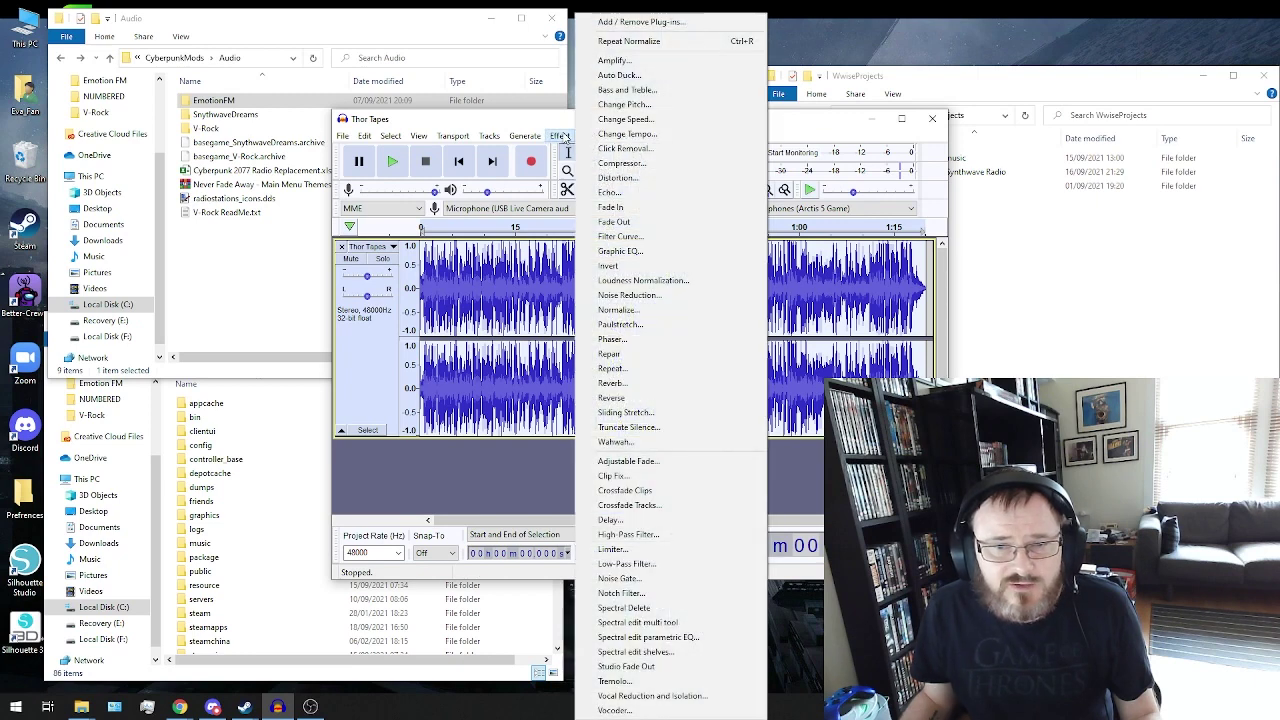
left_click(643, 313)
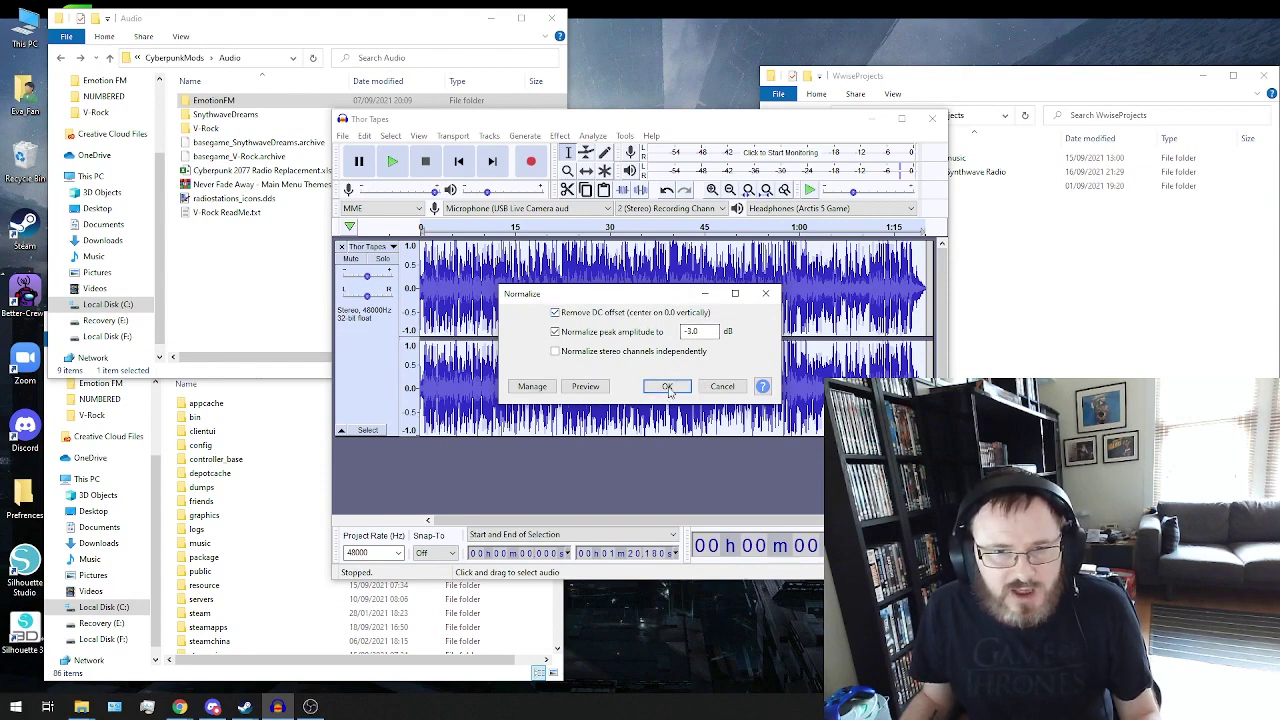
left_click(666, 390)
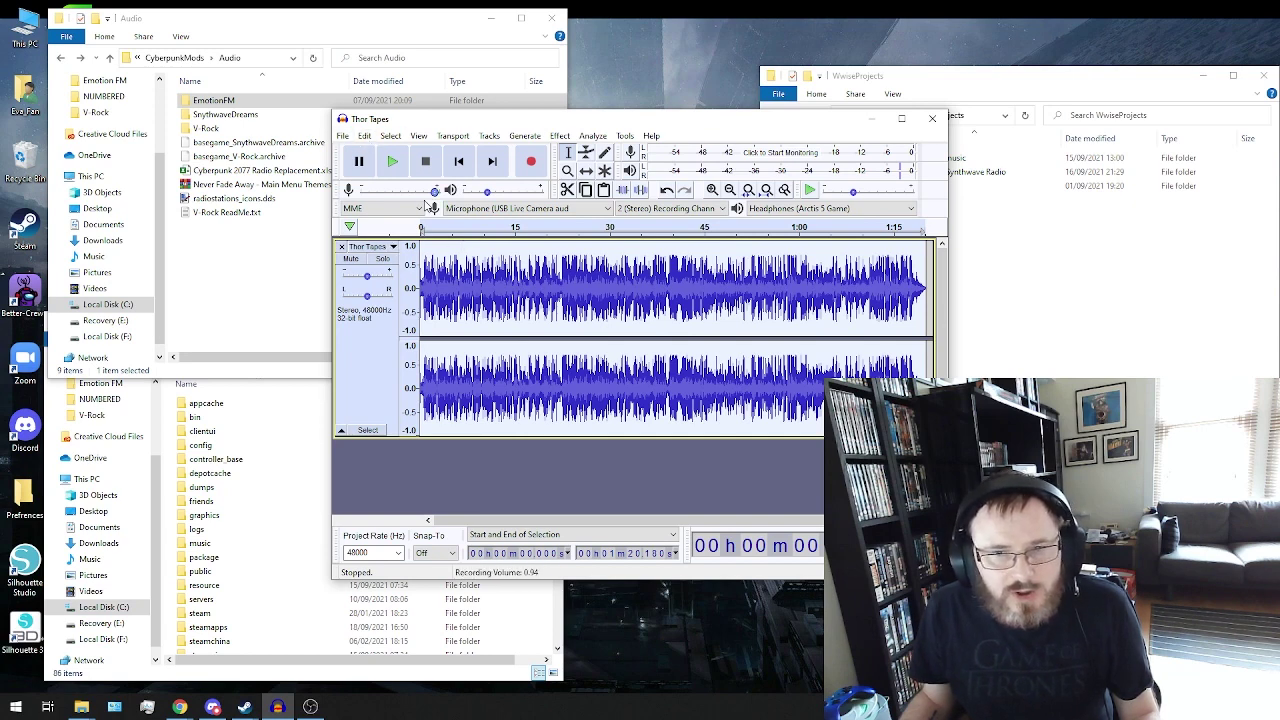
Export the track as Thor Tapes.wav, replacing the existing file and accepting the metadata
left_click(877, 262)
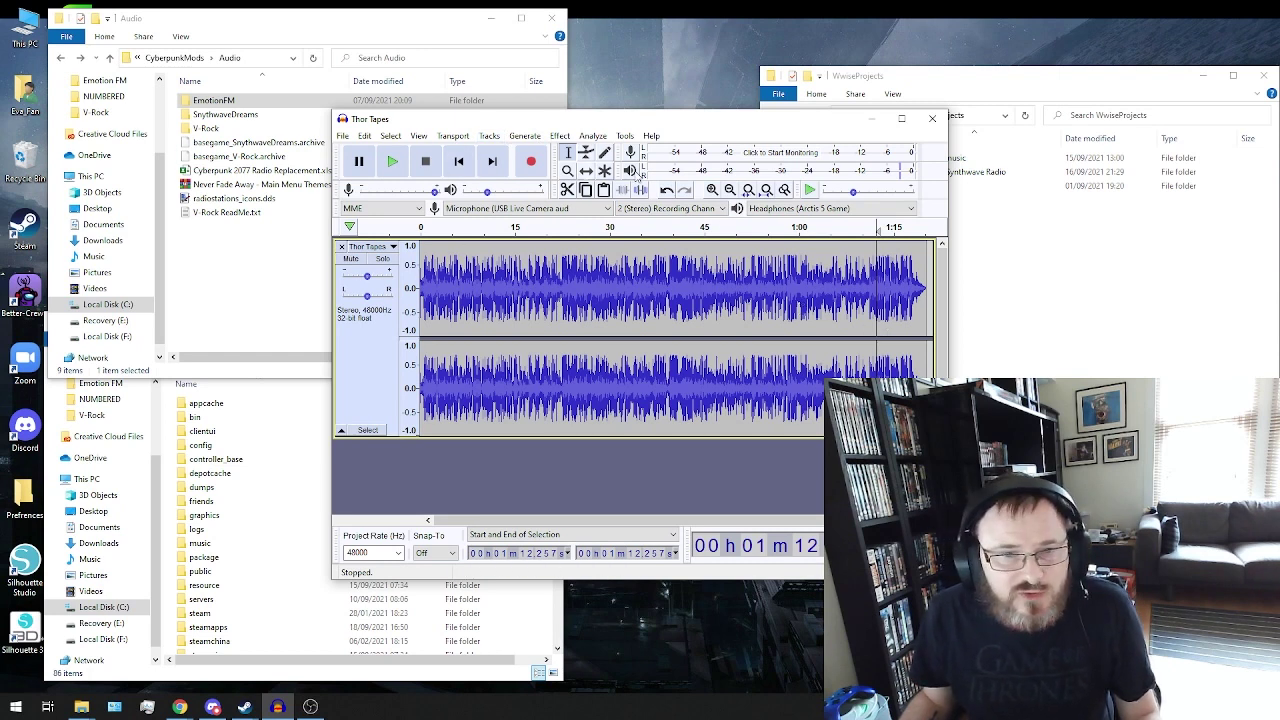
left_click(342, 135)
mouse_move(364, 135)
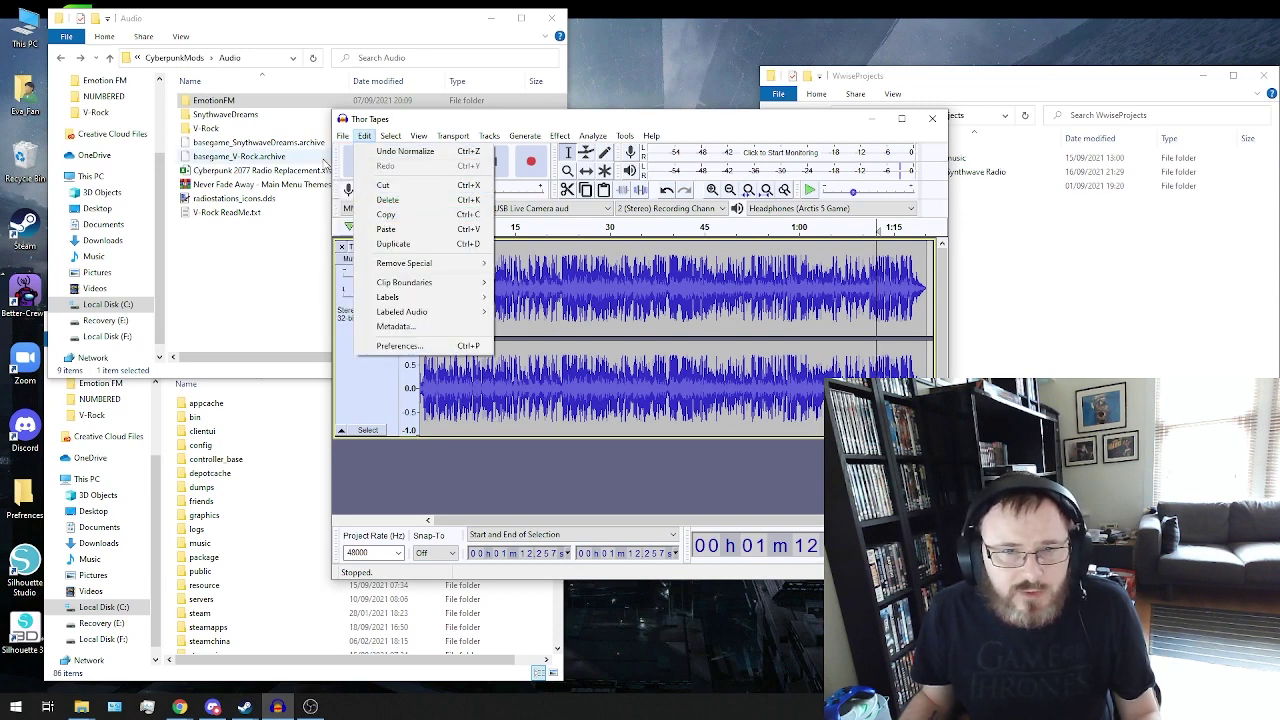
mouse_move(376, 214)
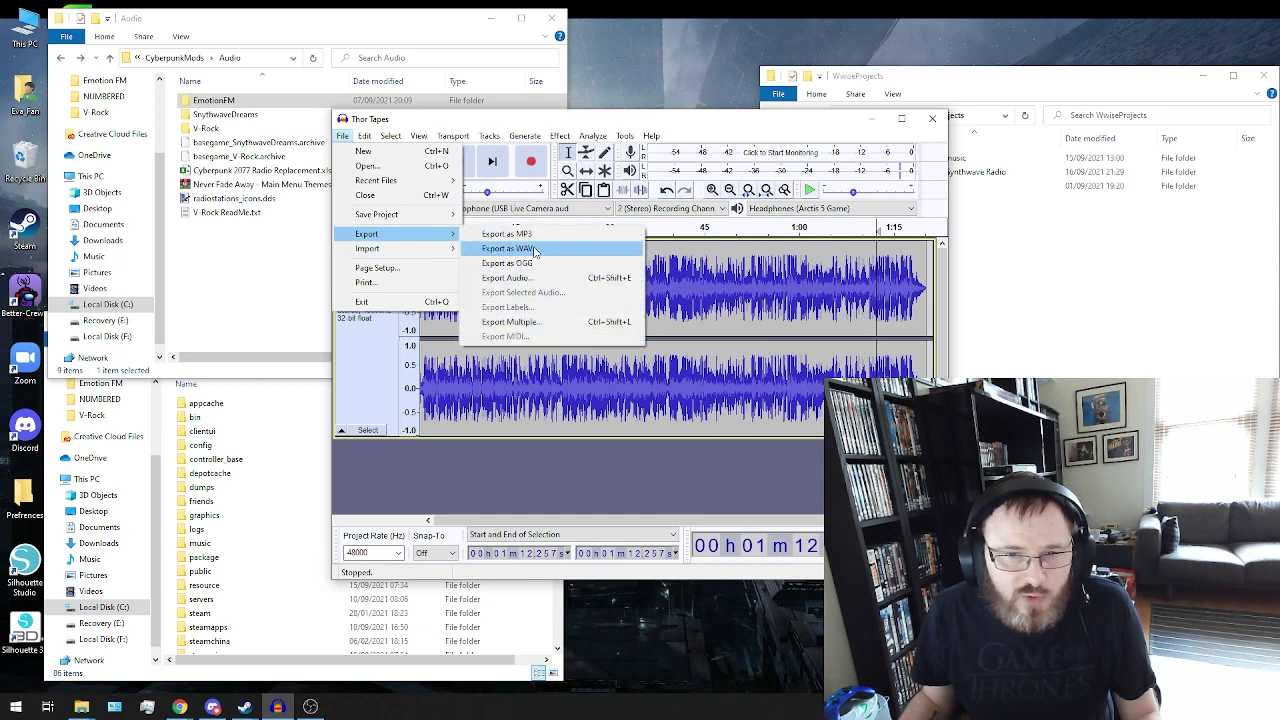
left_click(535, 250)
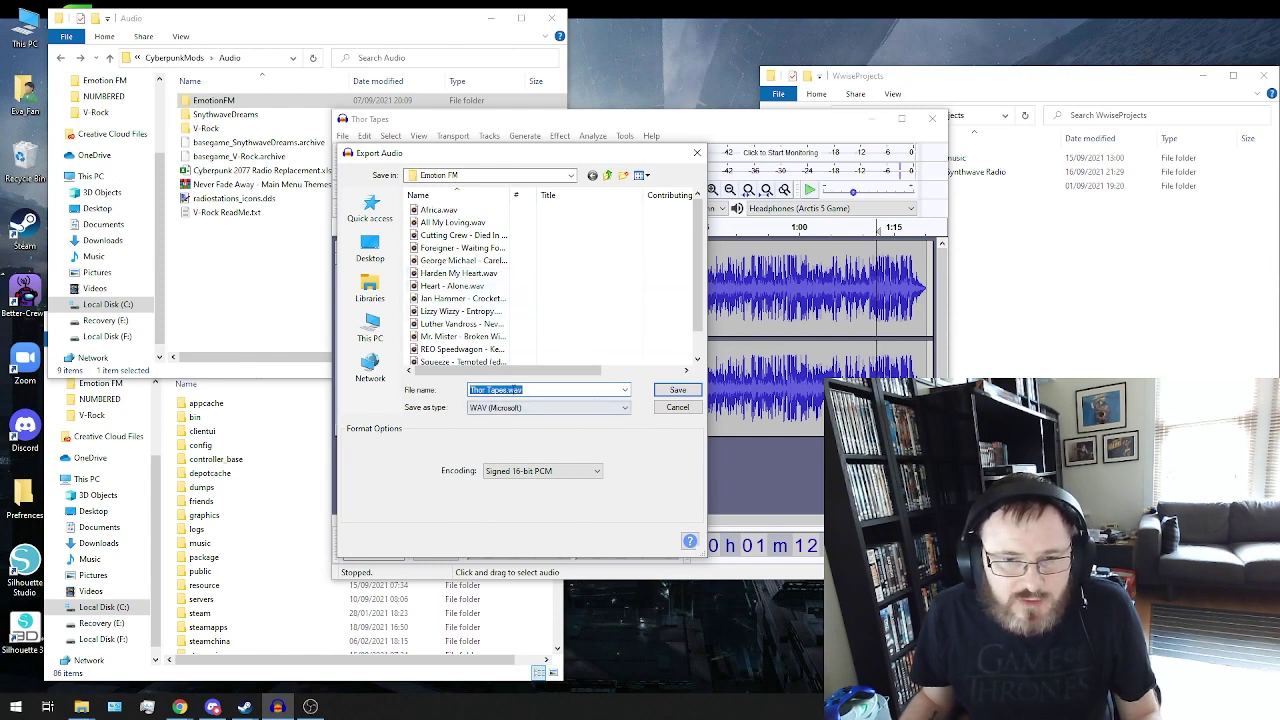
left_click(666, 394)
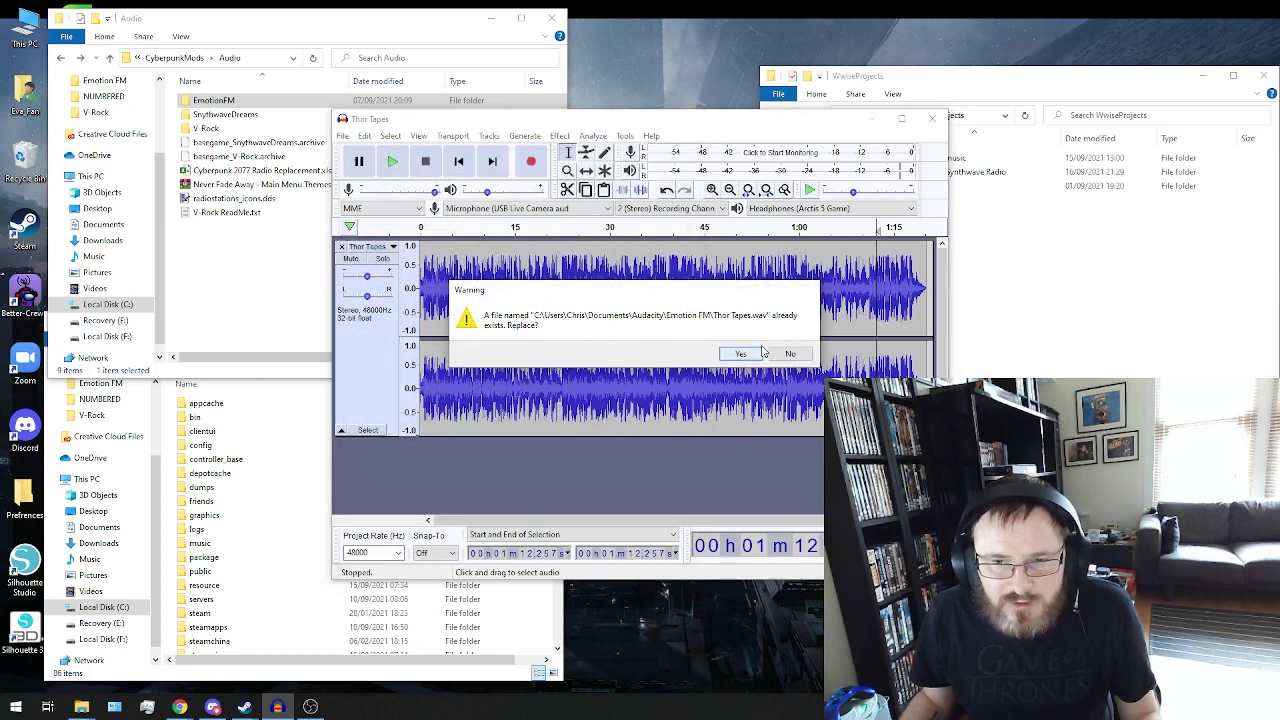
left_click(758, 354)
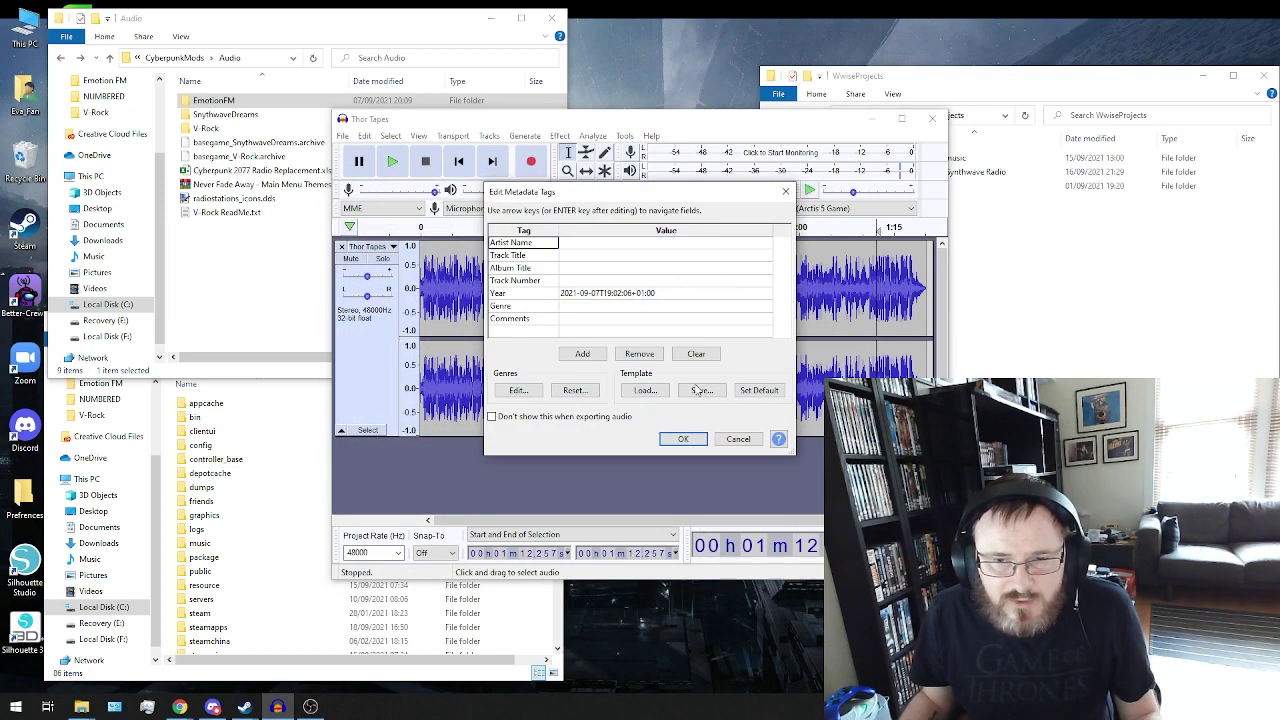
left_click(684, 440)
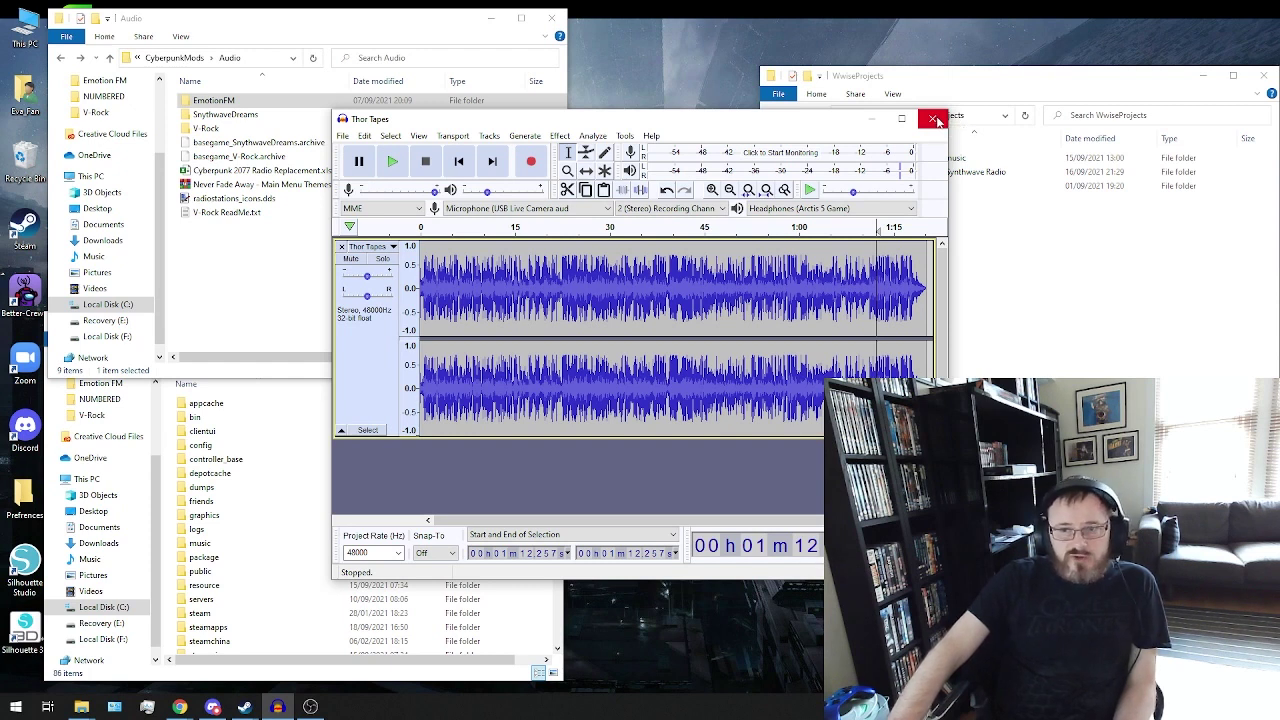
Close Audacity without saving, then launch Wwise.exe from a Start menu search for 'w'
left_click(933, 119)
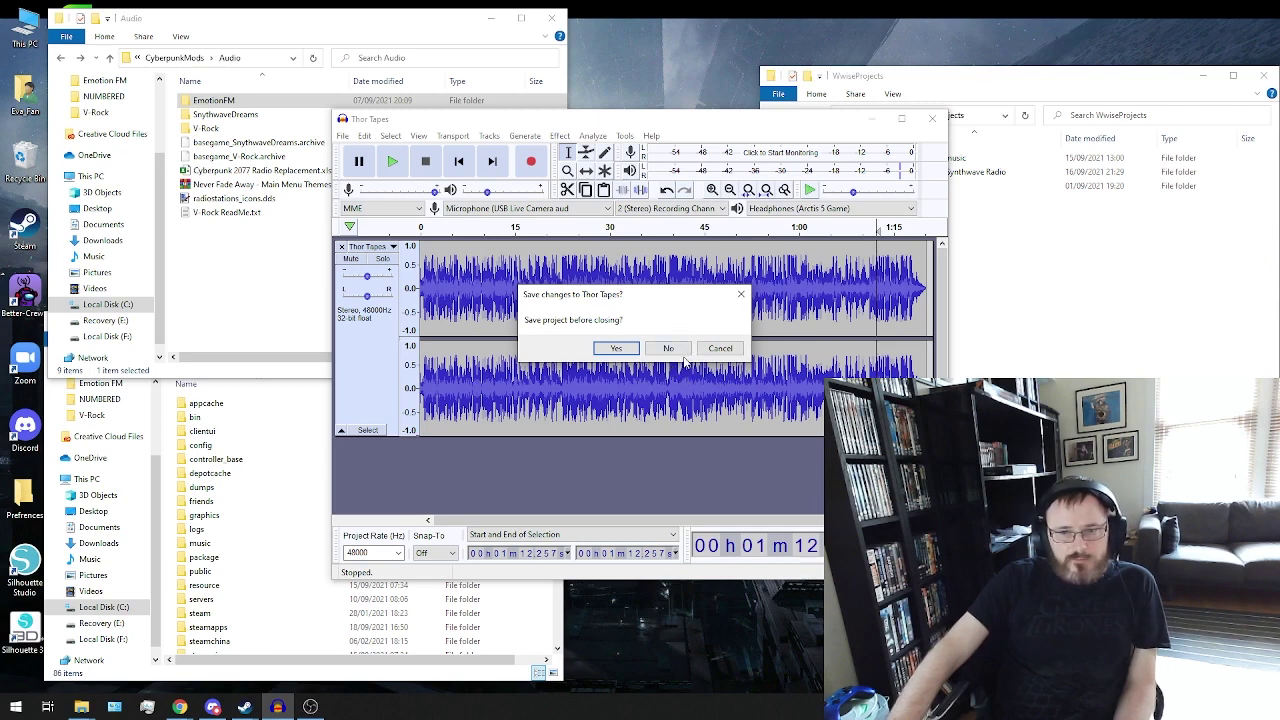
left_click(663, 349)
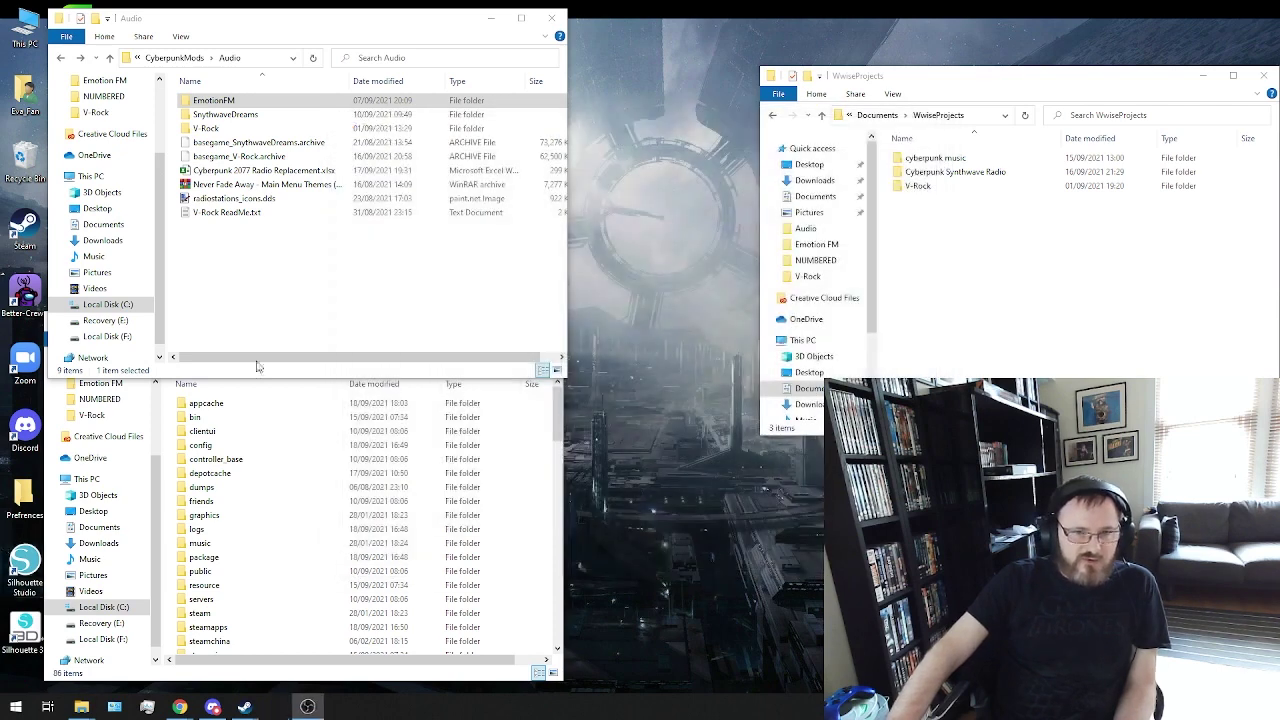
left_click(5, 710)
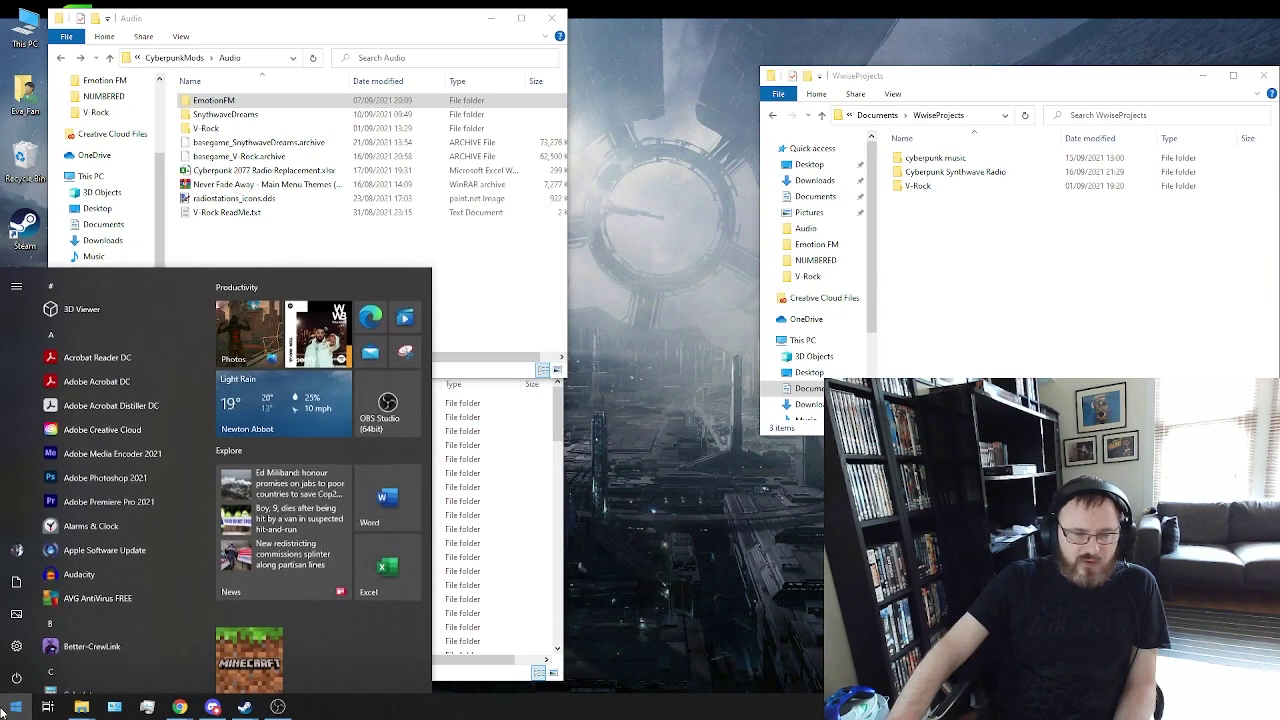
mouse_move(25, 605)
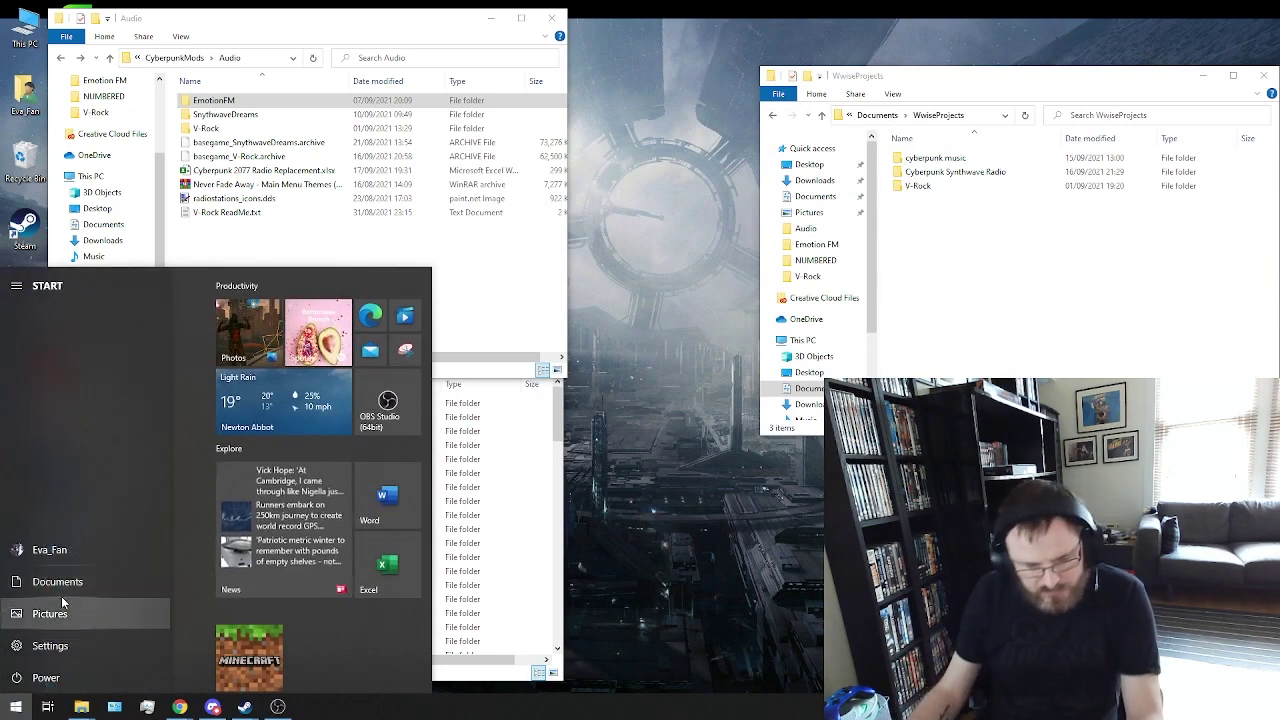
type("w")
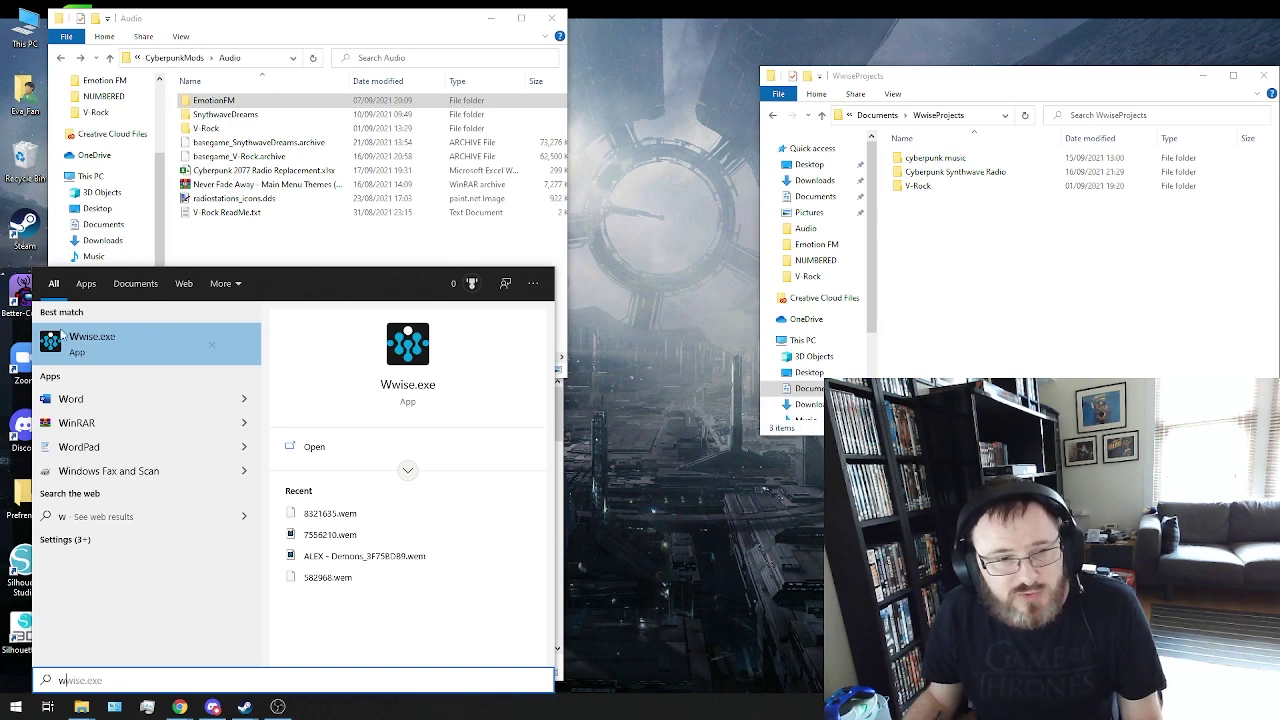
left_click(89, 347)
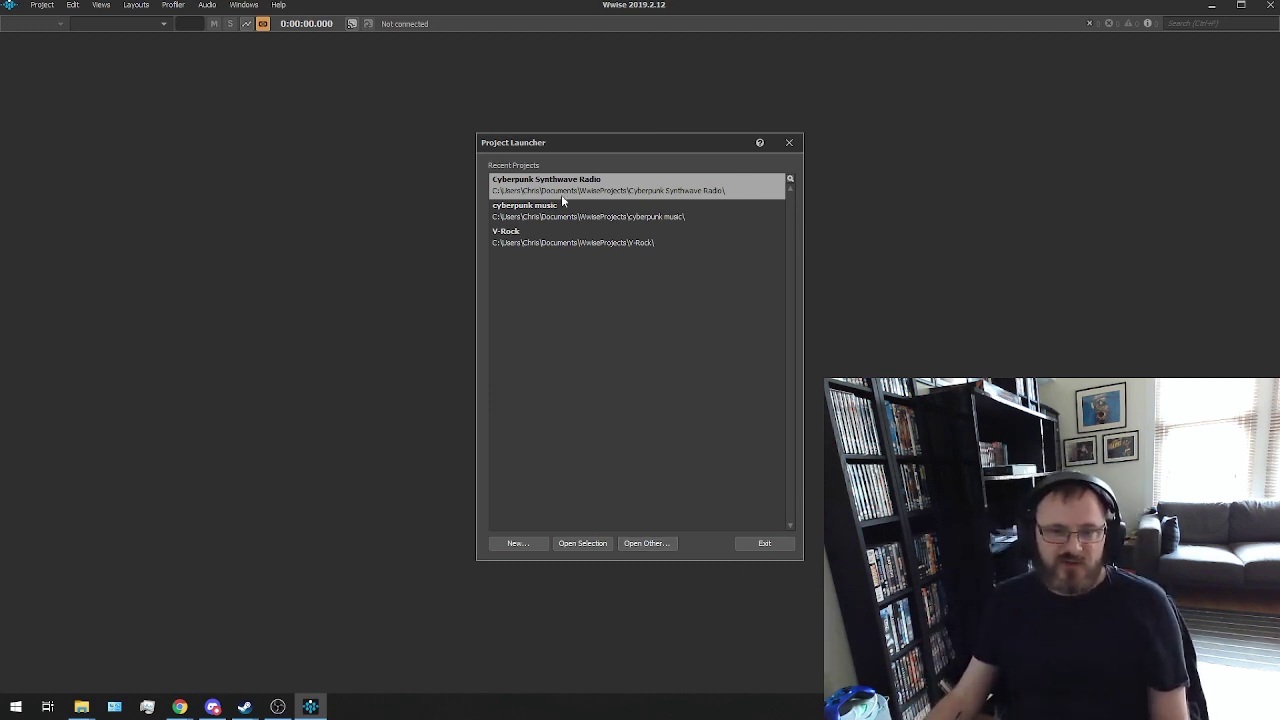
Create a new Wwise project named 'Emotion FM' in the default WwiseProjects location
left_click(509, 546)
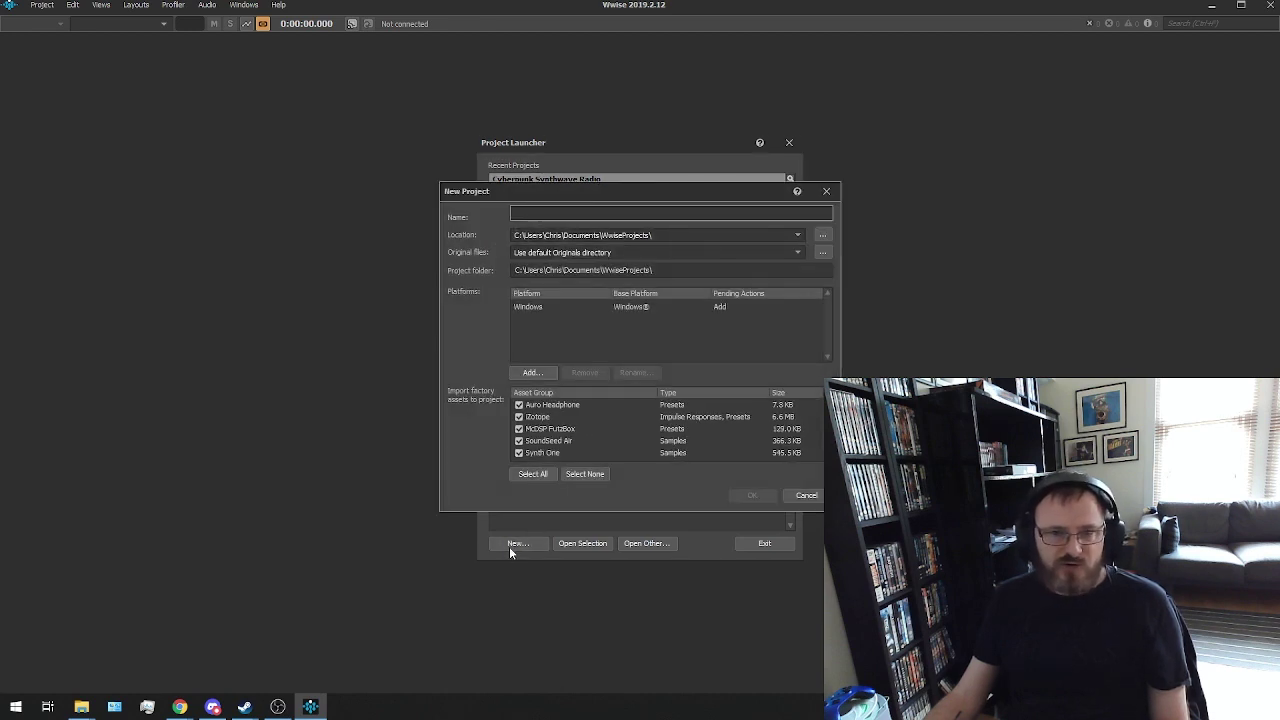
type("Emoth")
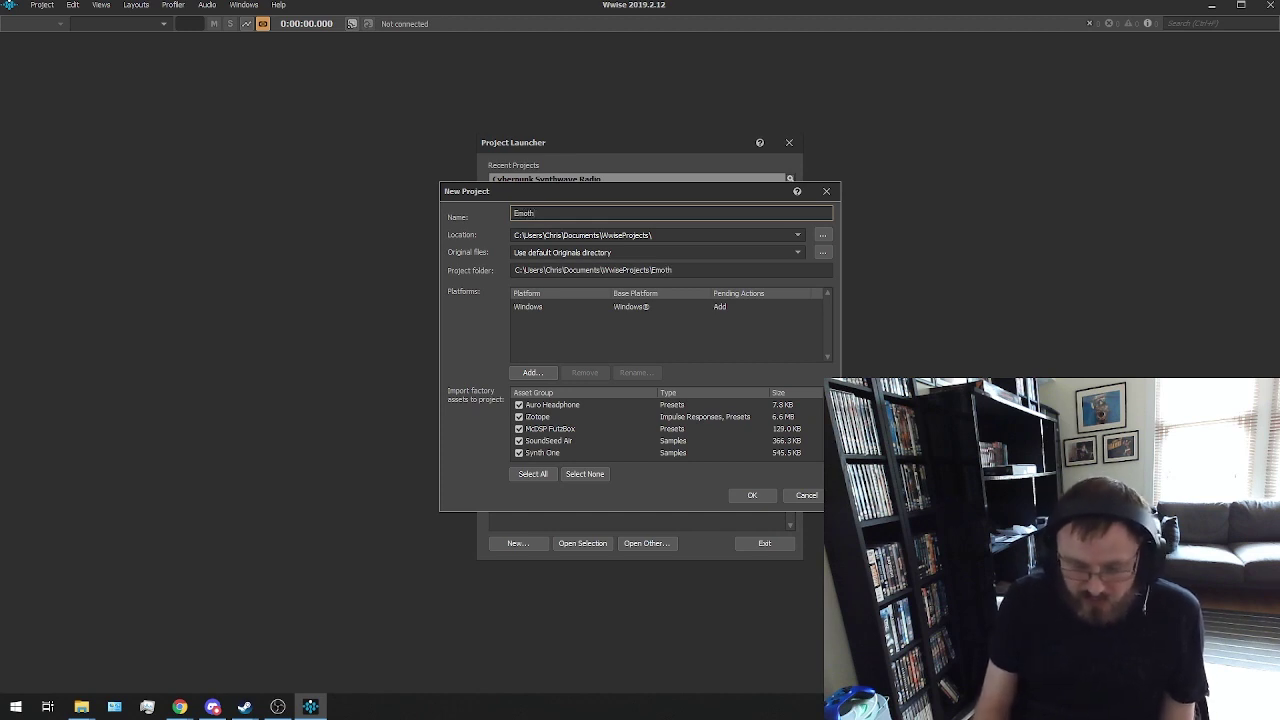
type("io")
key("BackSpace")
key("BackSpace")
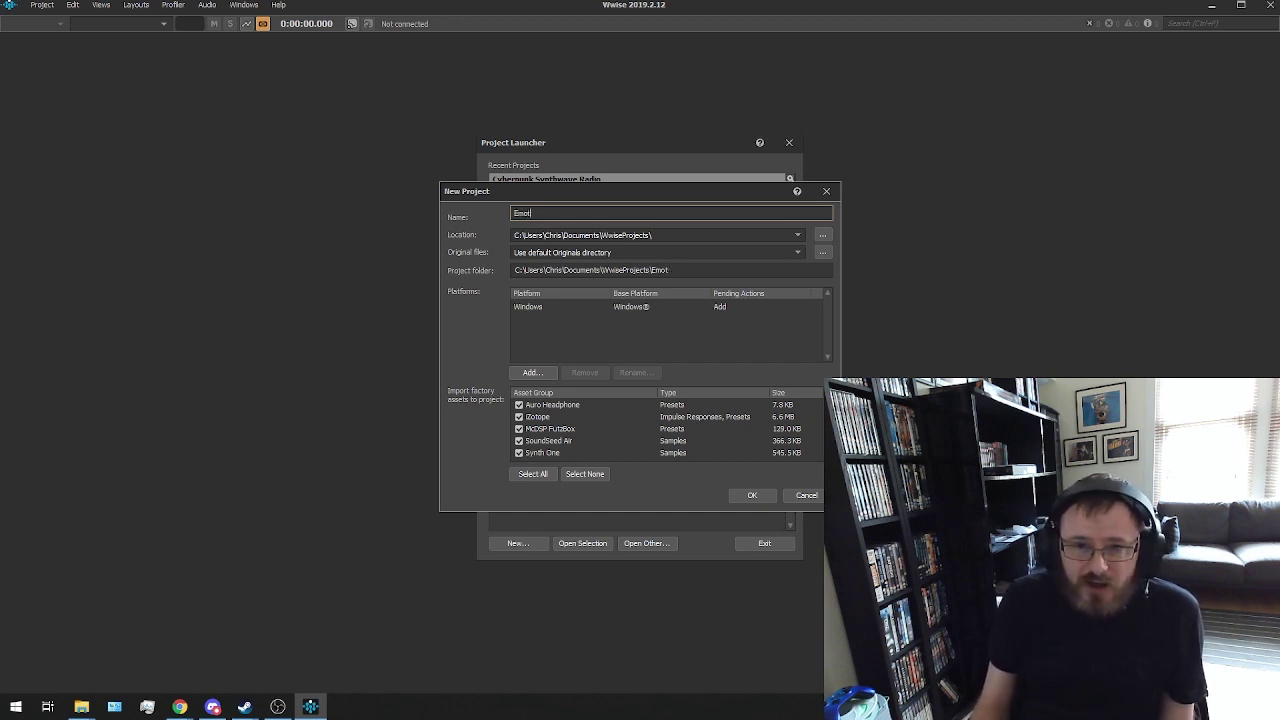
type("n")
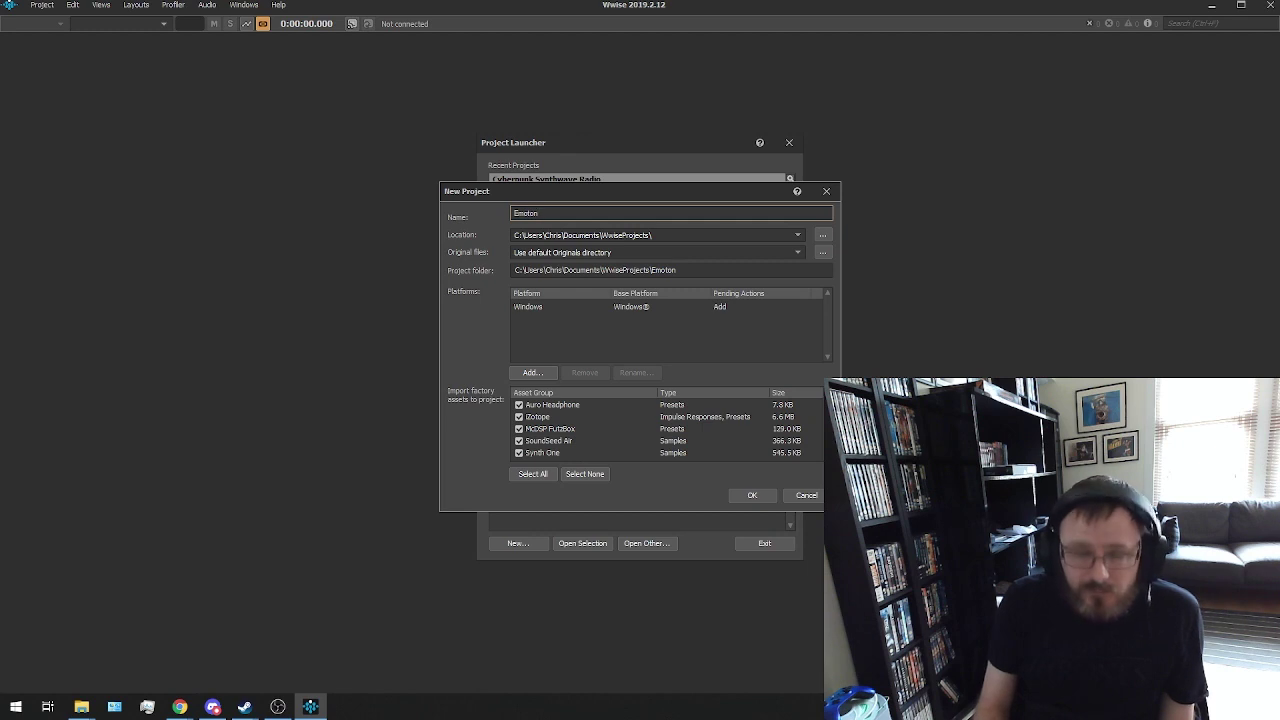
key("BackSpace")
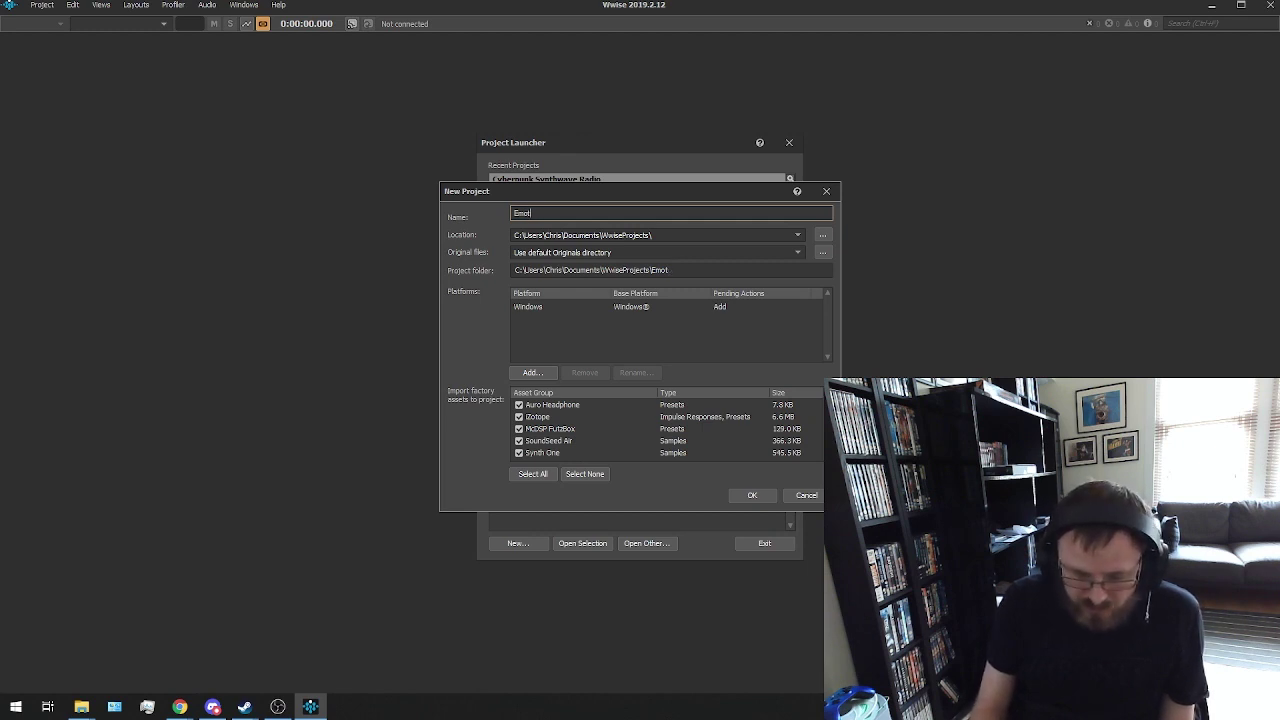
type("in")
key("BackSpace")
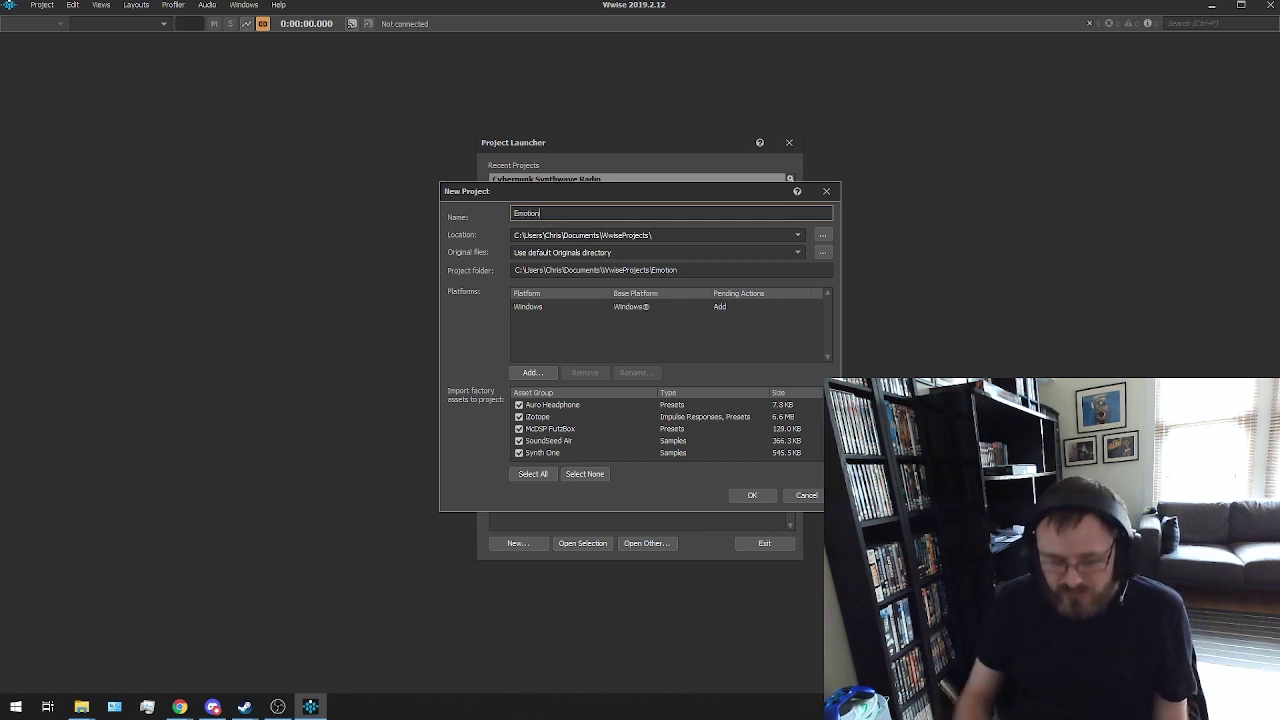
type("FM")
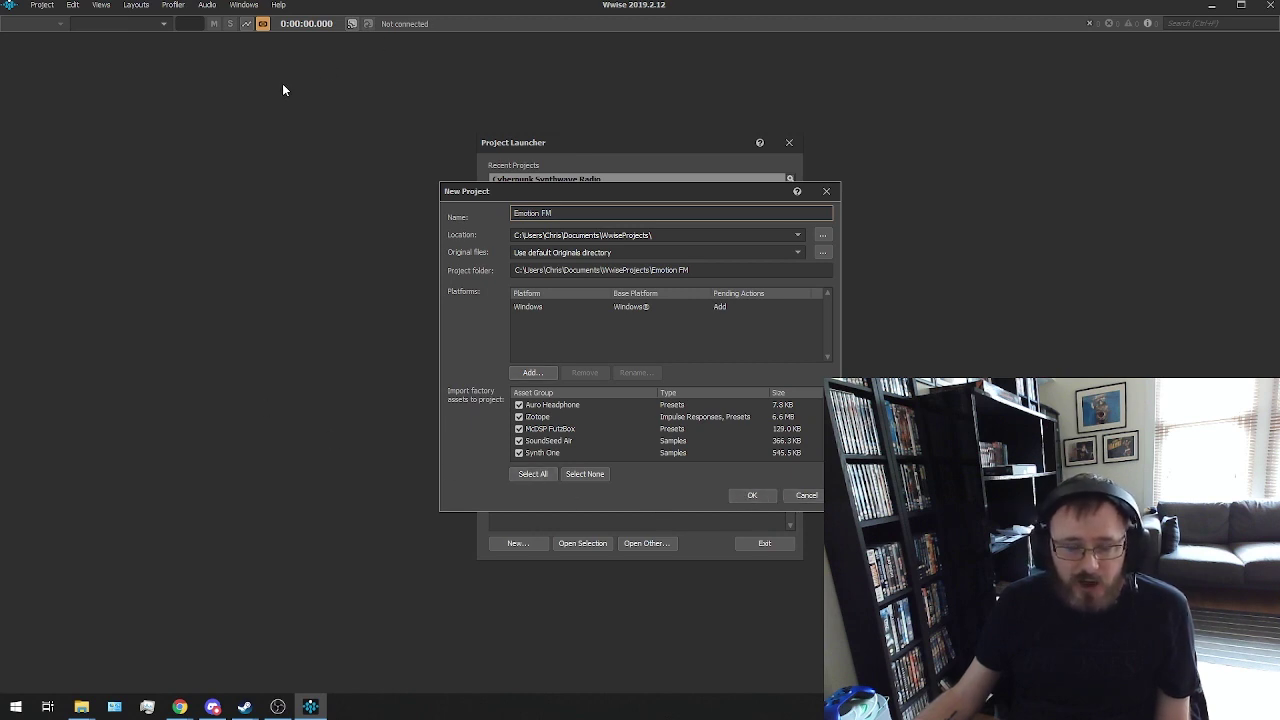
left_click(750, 495)
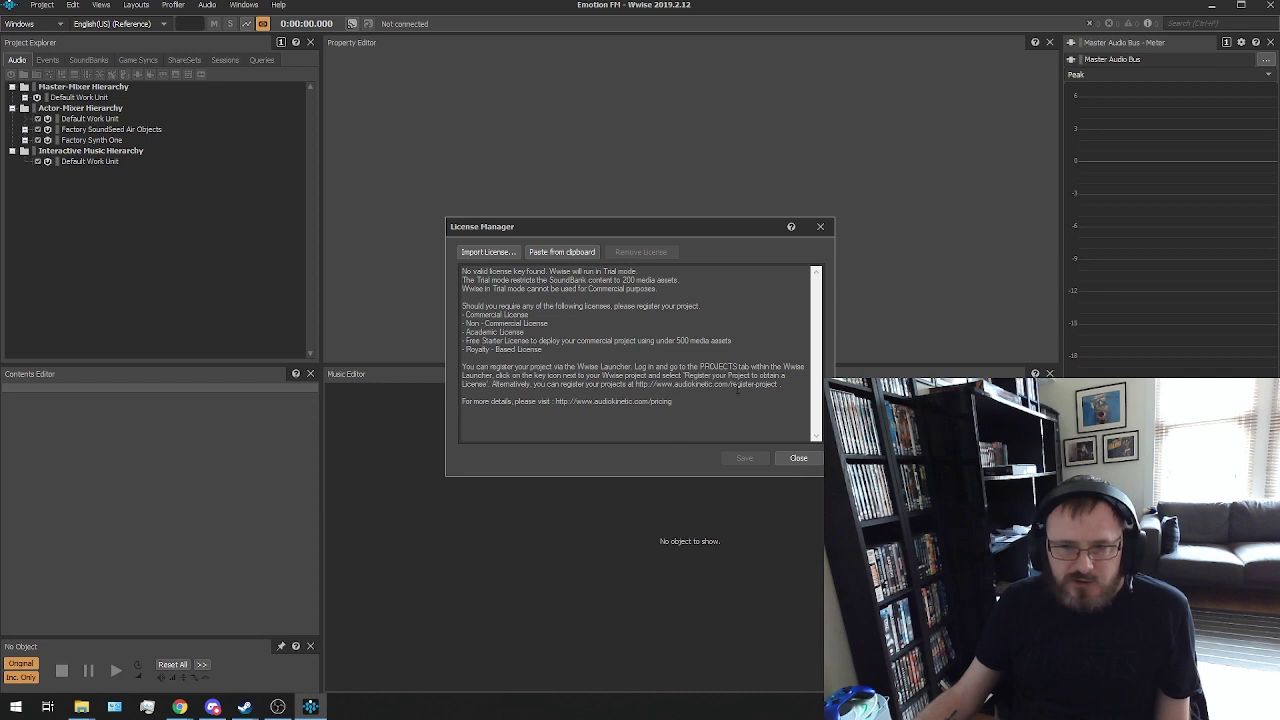
Close the trial-mode License Manager notice and open the Project menu
left_click(790, 458)
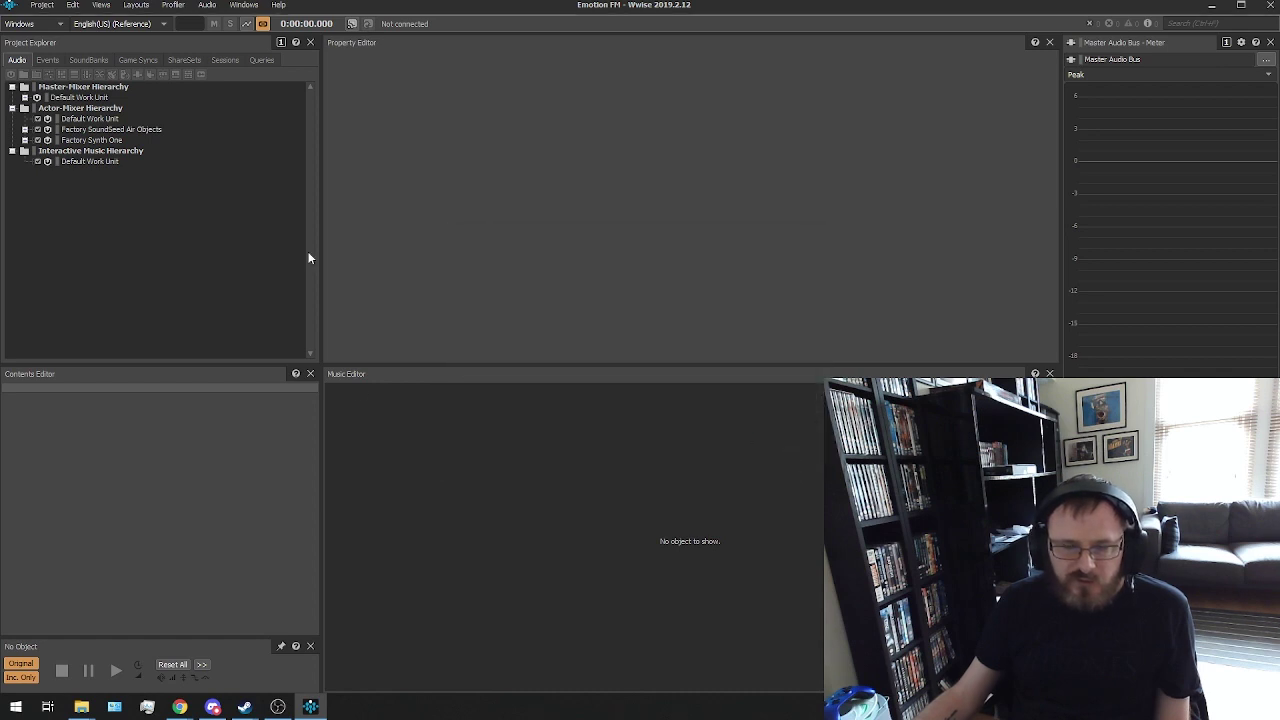
left_click(42, 6)
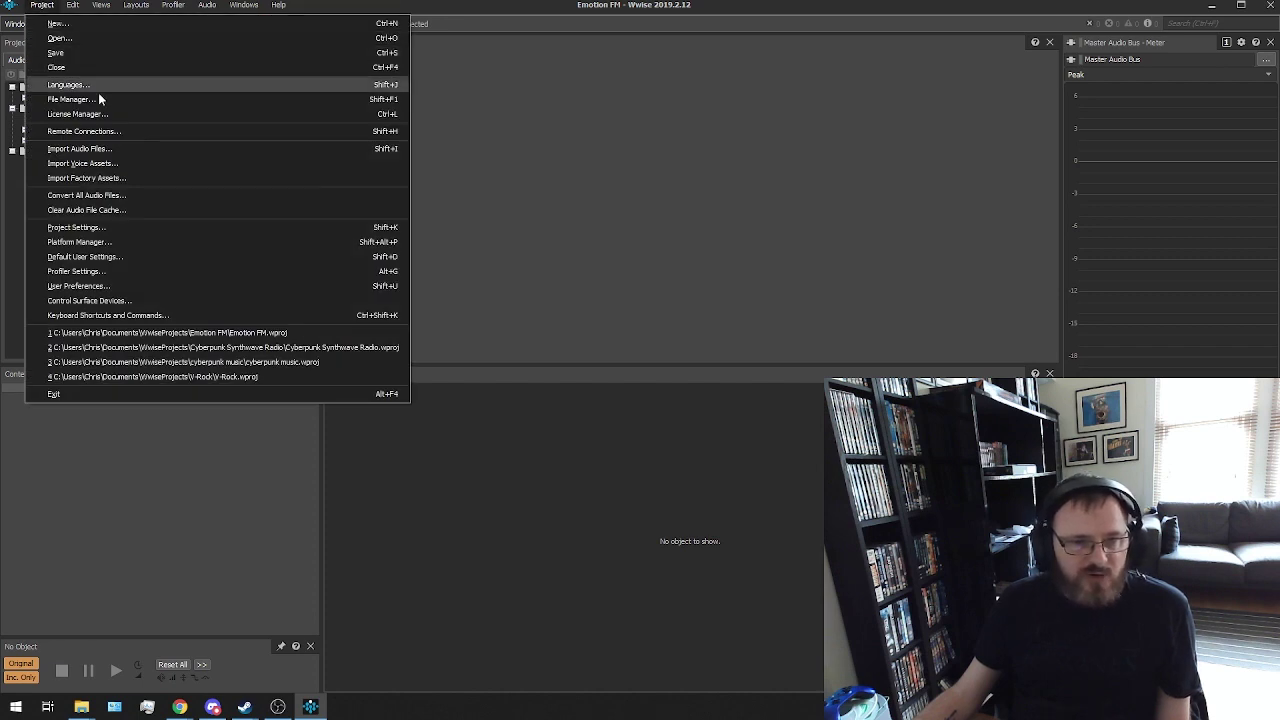
In Project Settings > Source Settings, set Default Conversion Settings to Factory Vorbis Quality High
left_click(94, 230)
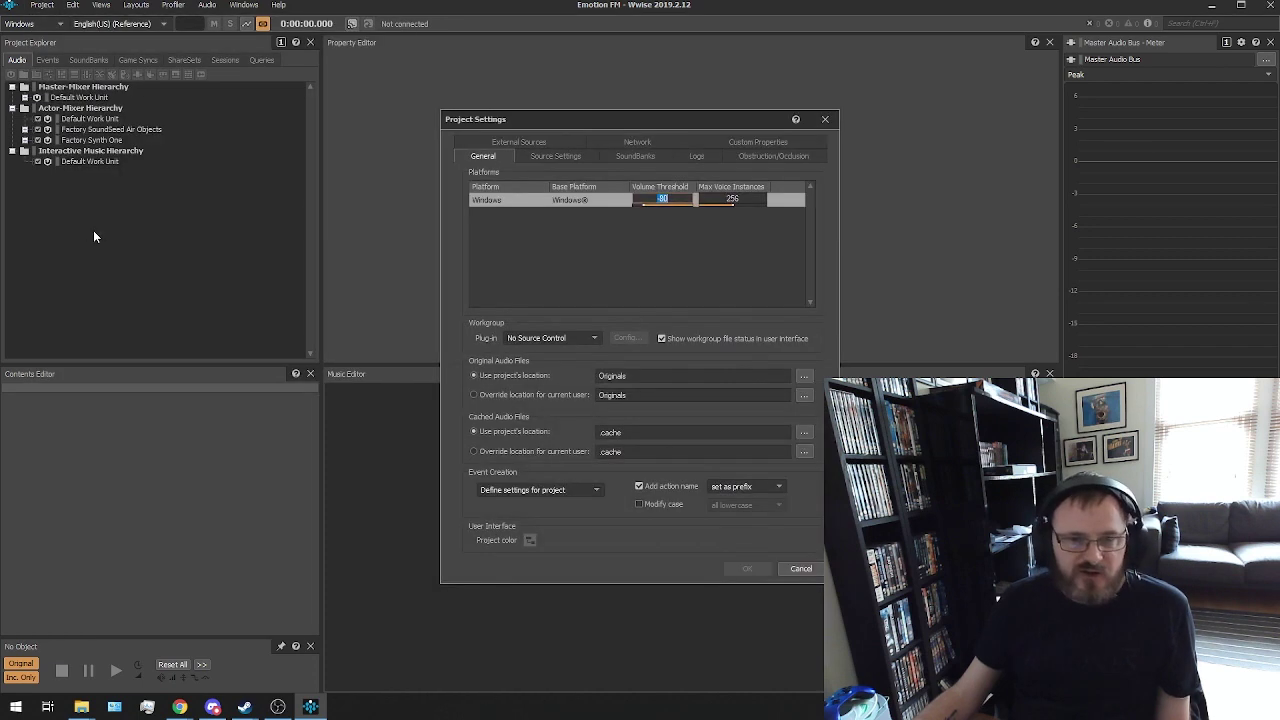
left_click(584, 157)
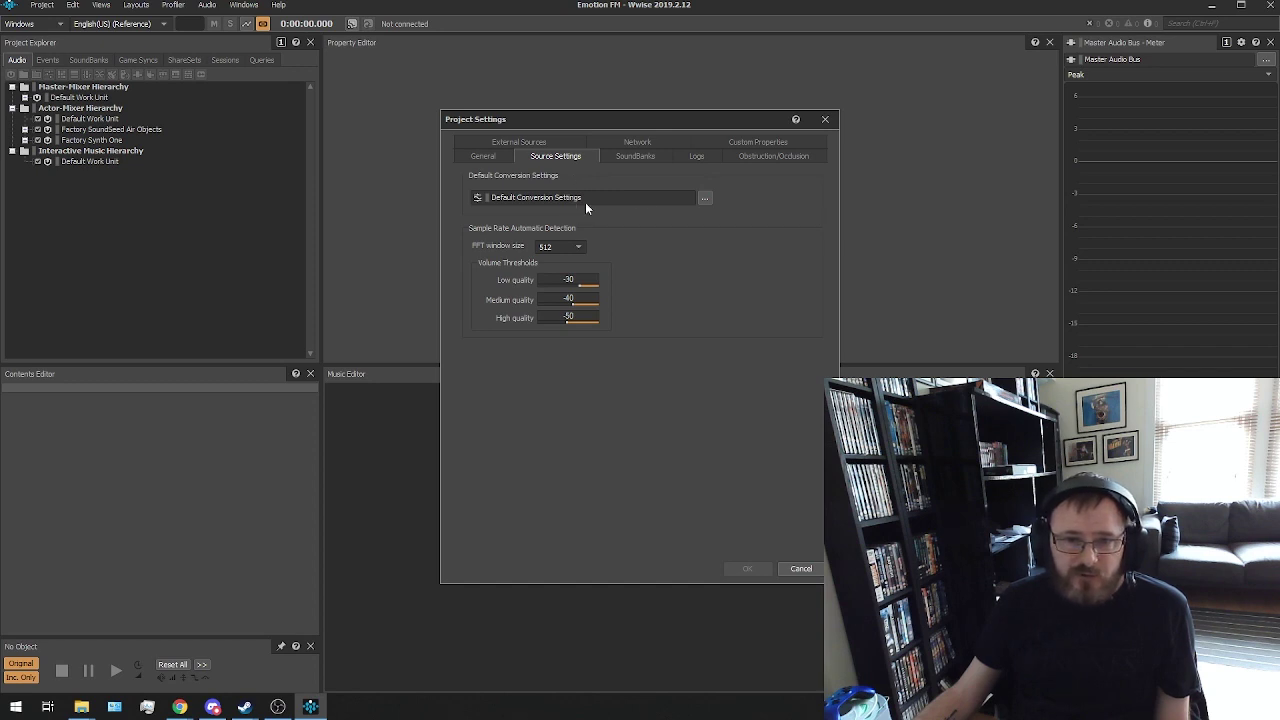
left_click(707, 197)
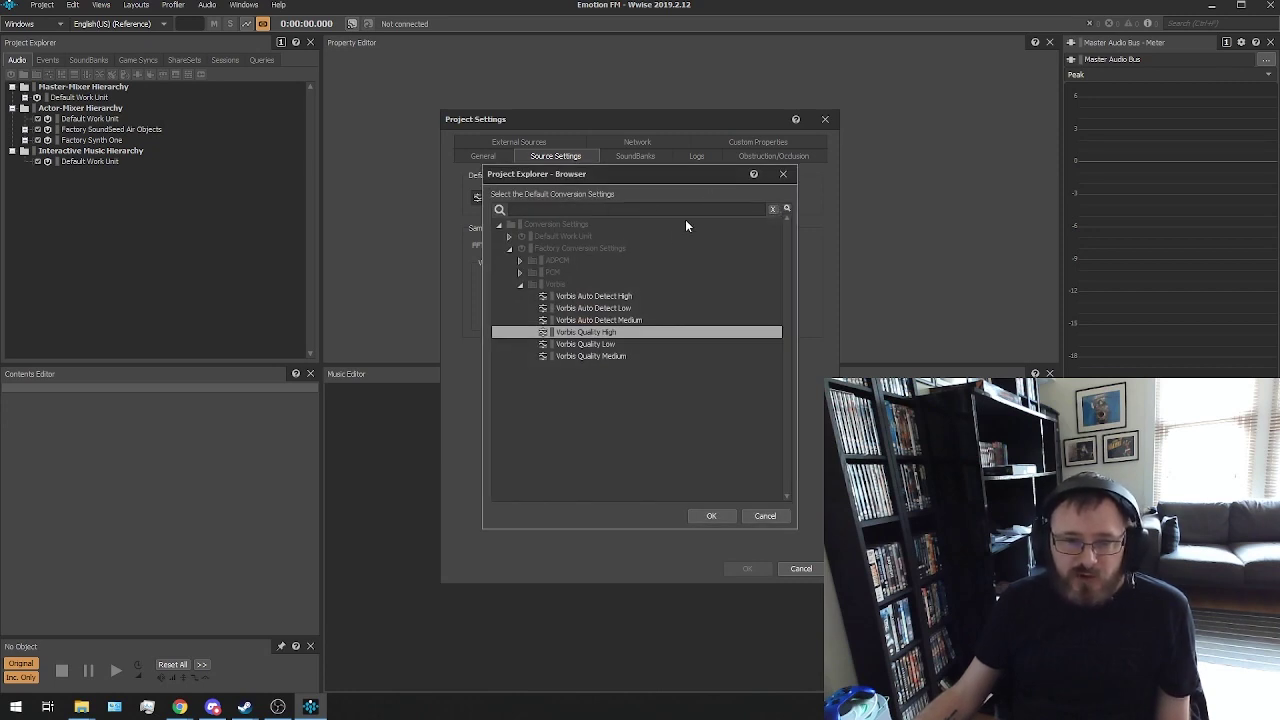
left_click(588, 241)
left_click(605, 251)
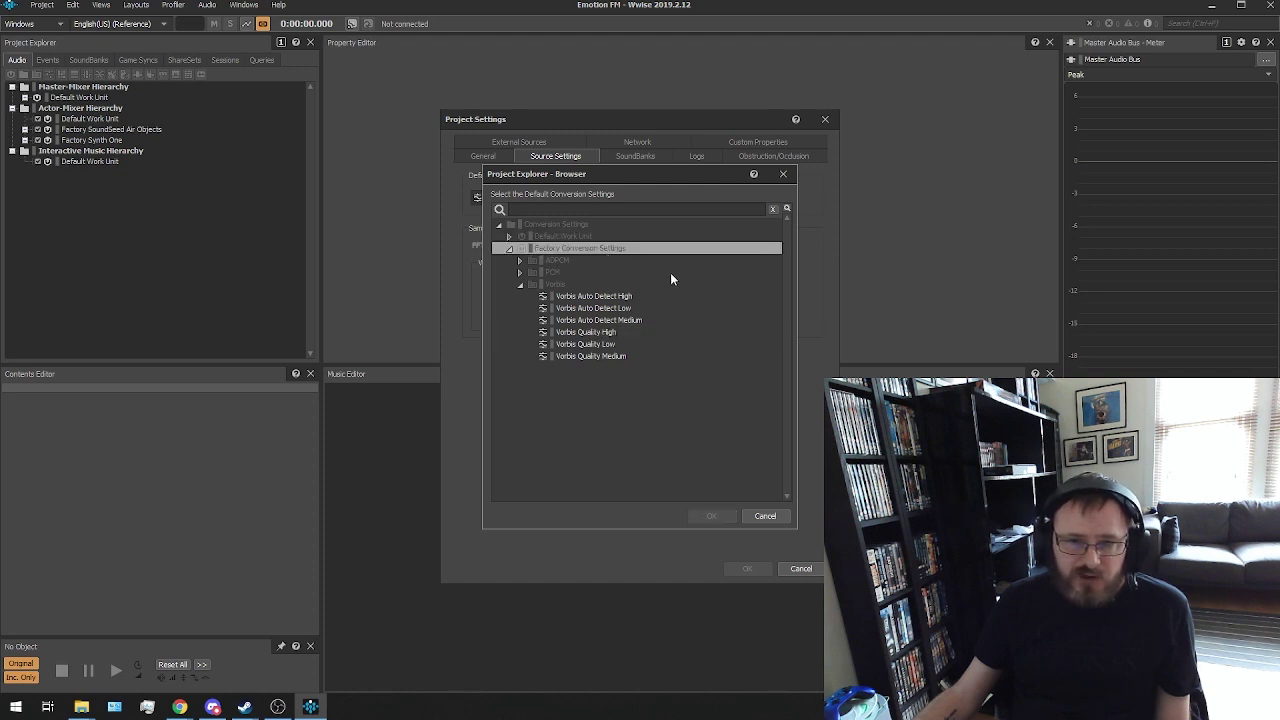
left_click(574, 287)
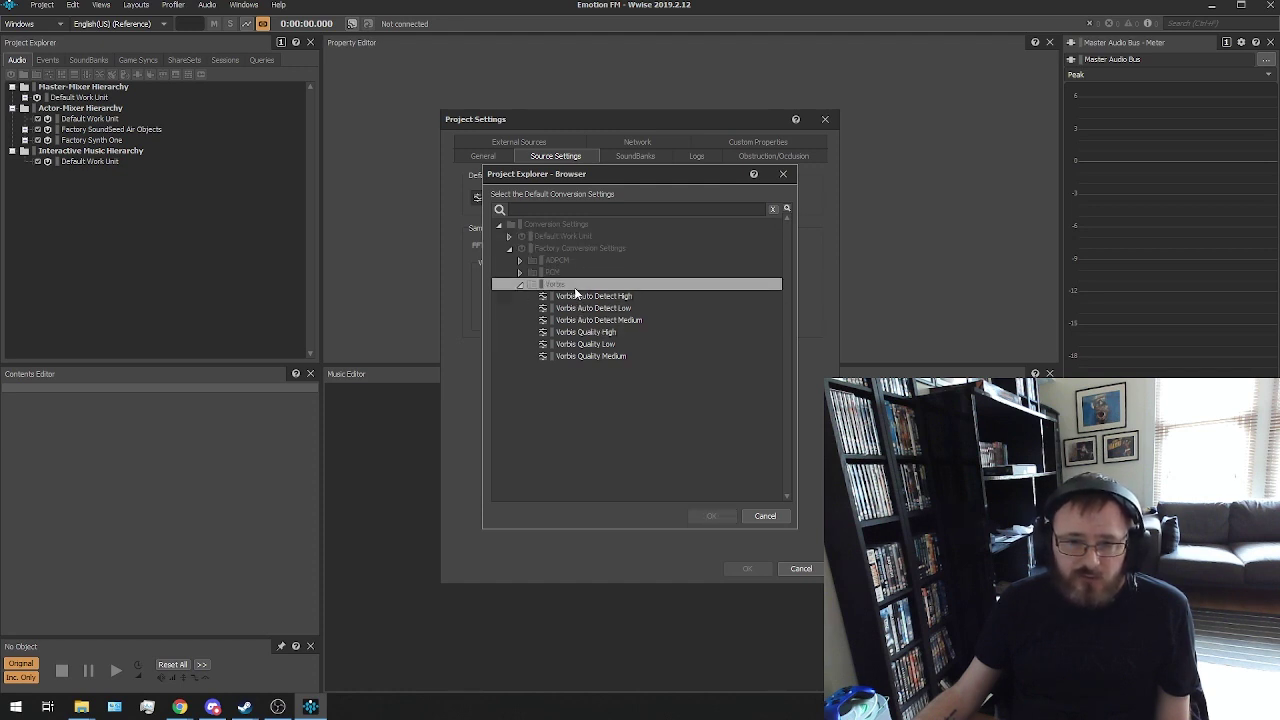
left_click(605, 333)
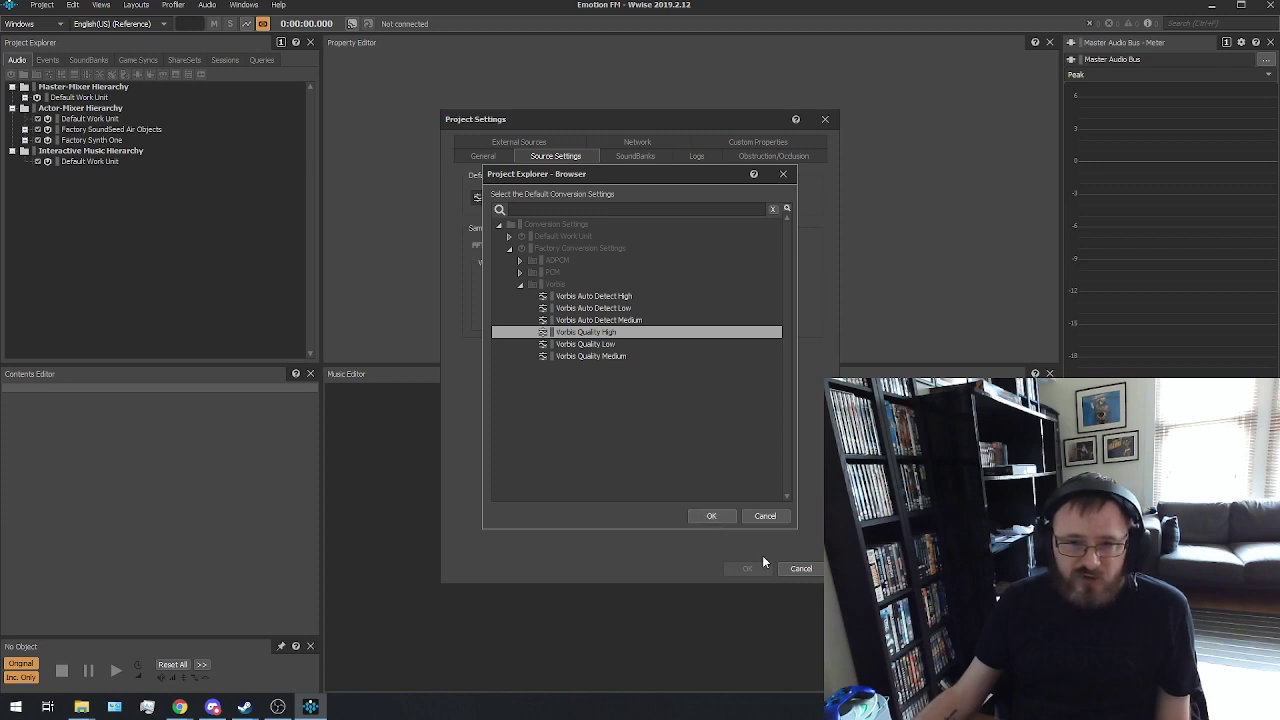
left_click(711, 517)
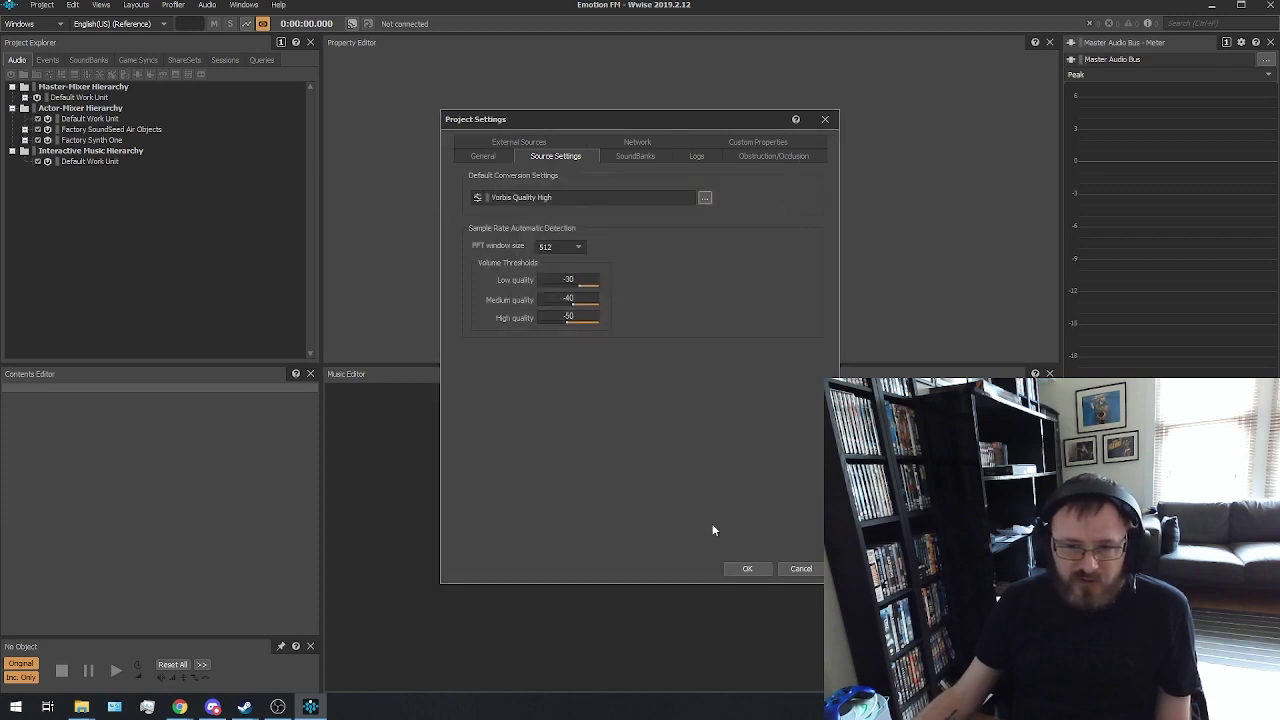
Apply the project settings and browse the audio importer to Documents > Audacity > Emotion FM
left_click(748, 569)
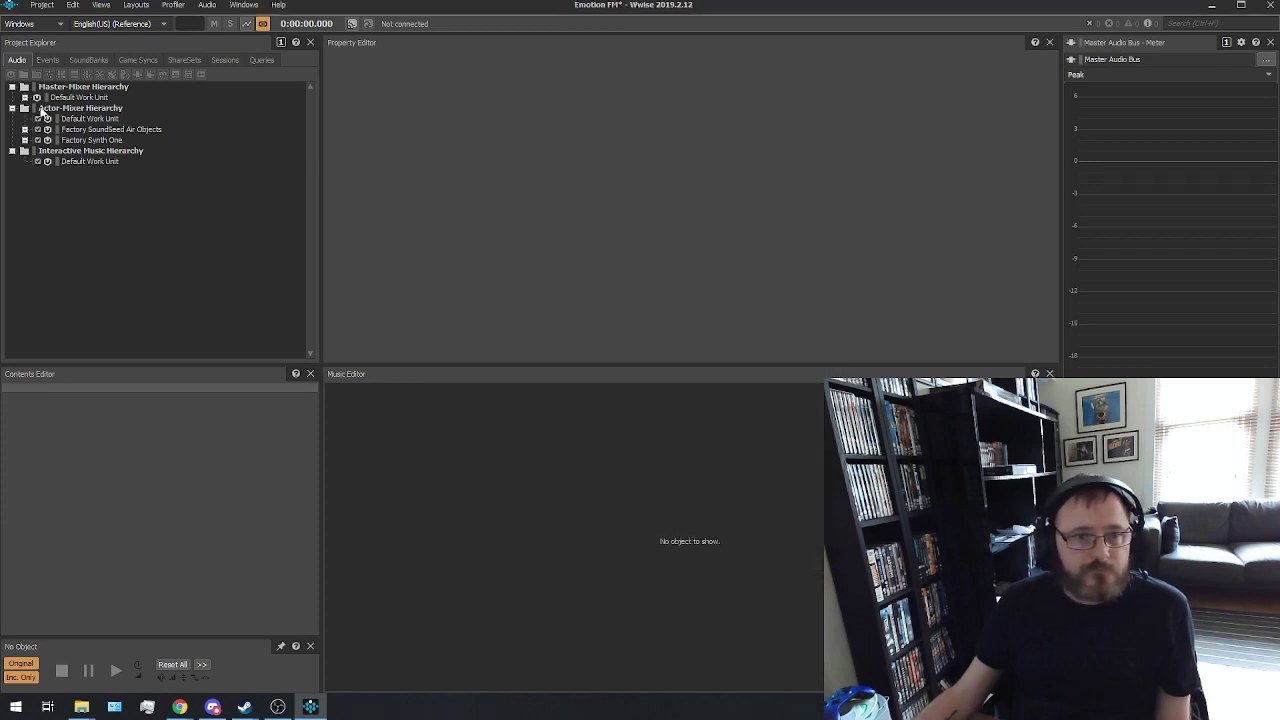
left_click(40, 5)
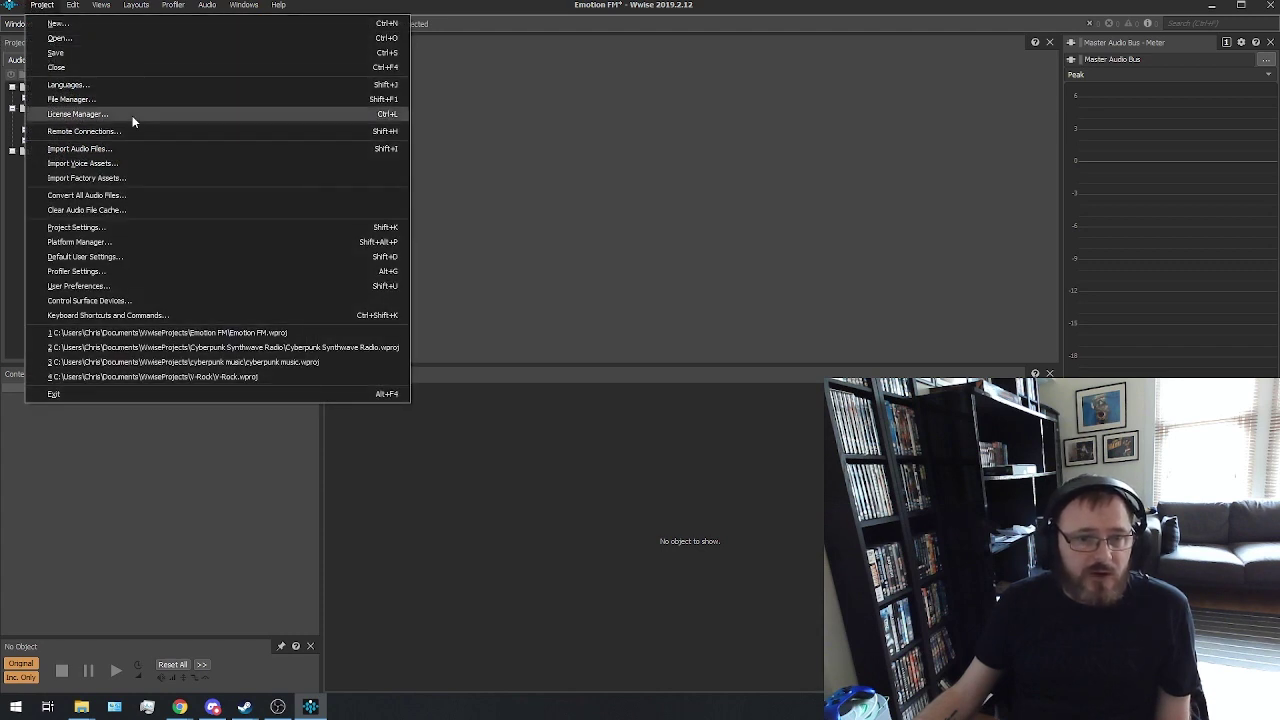
left_click(134, 150)
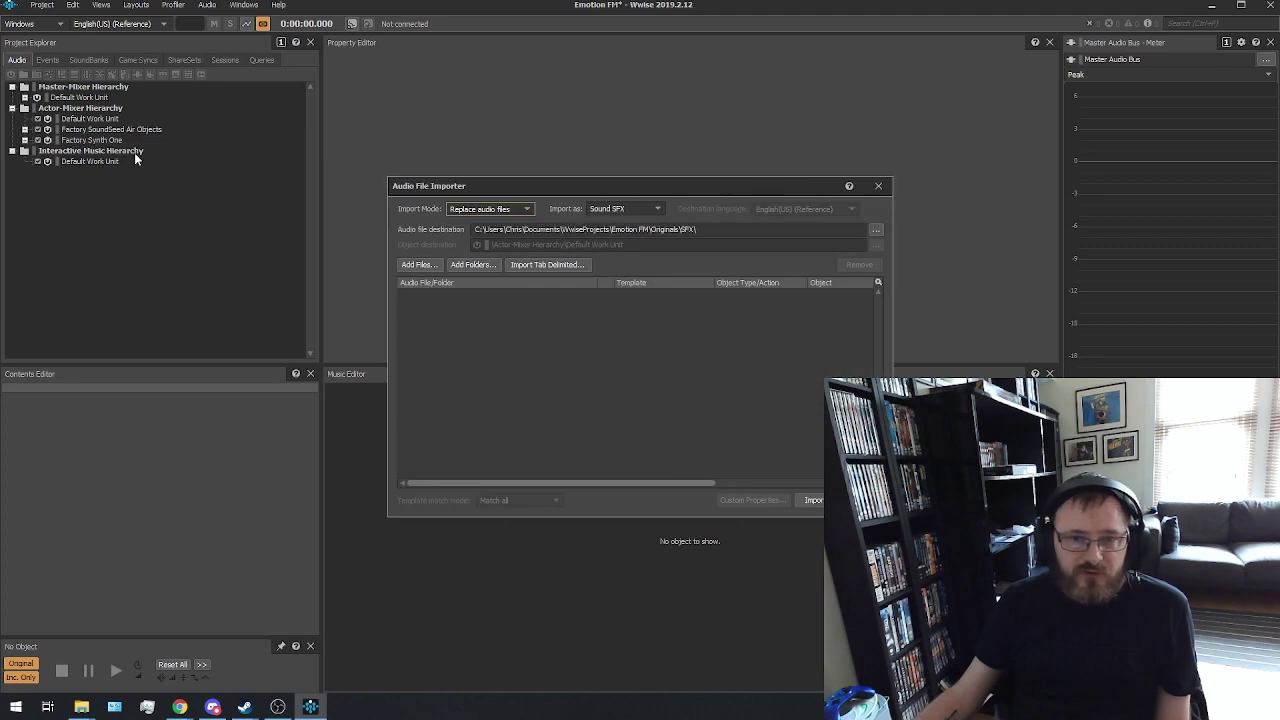
left_click(420, 264)
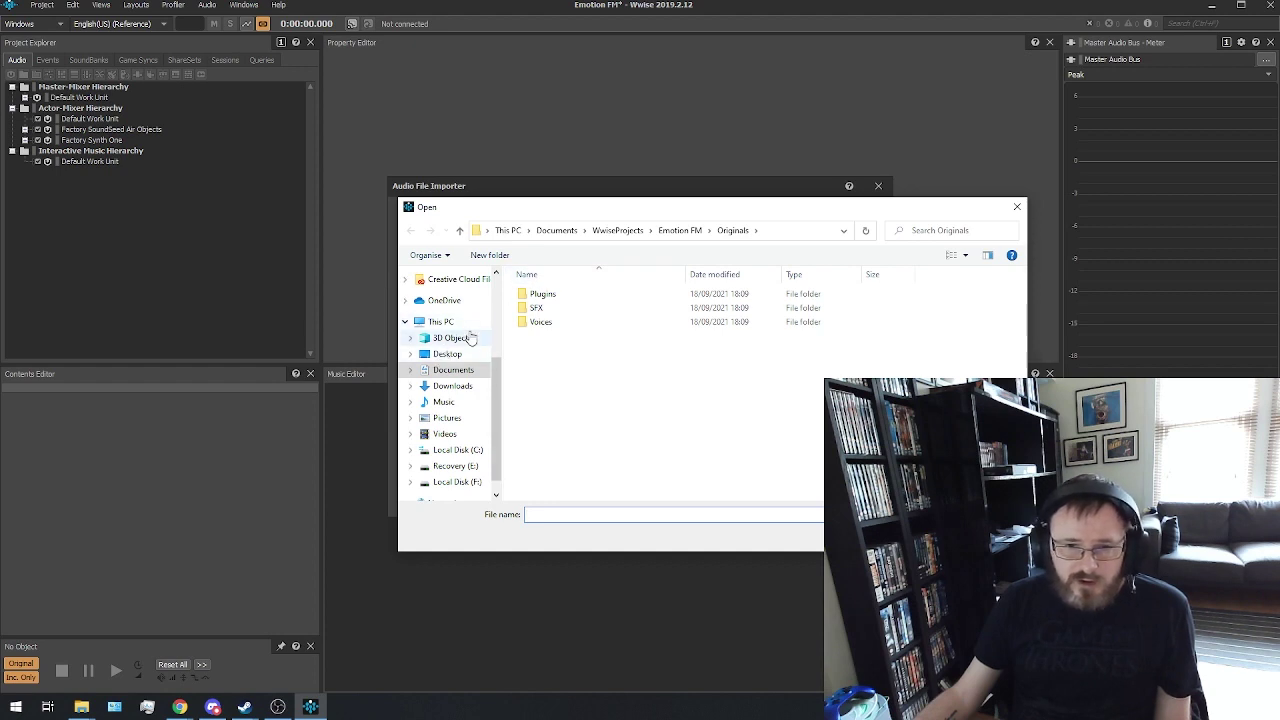
left_click(463, 371)
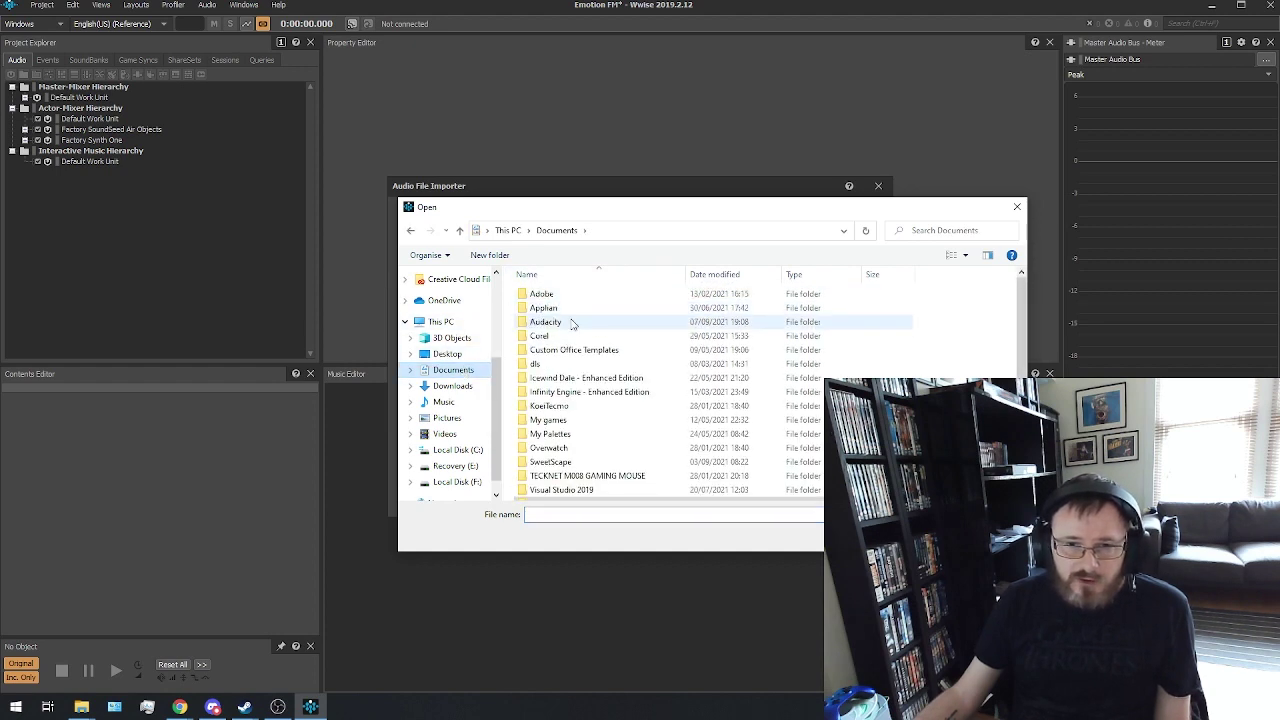
double_click(571, 322)
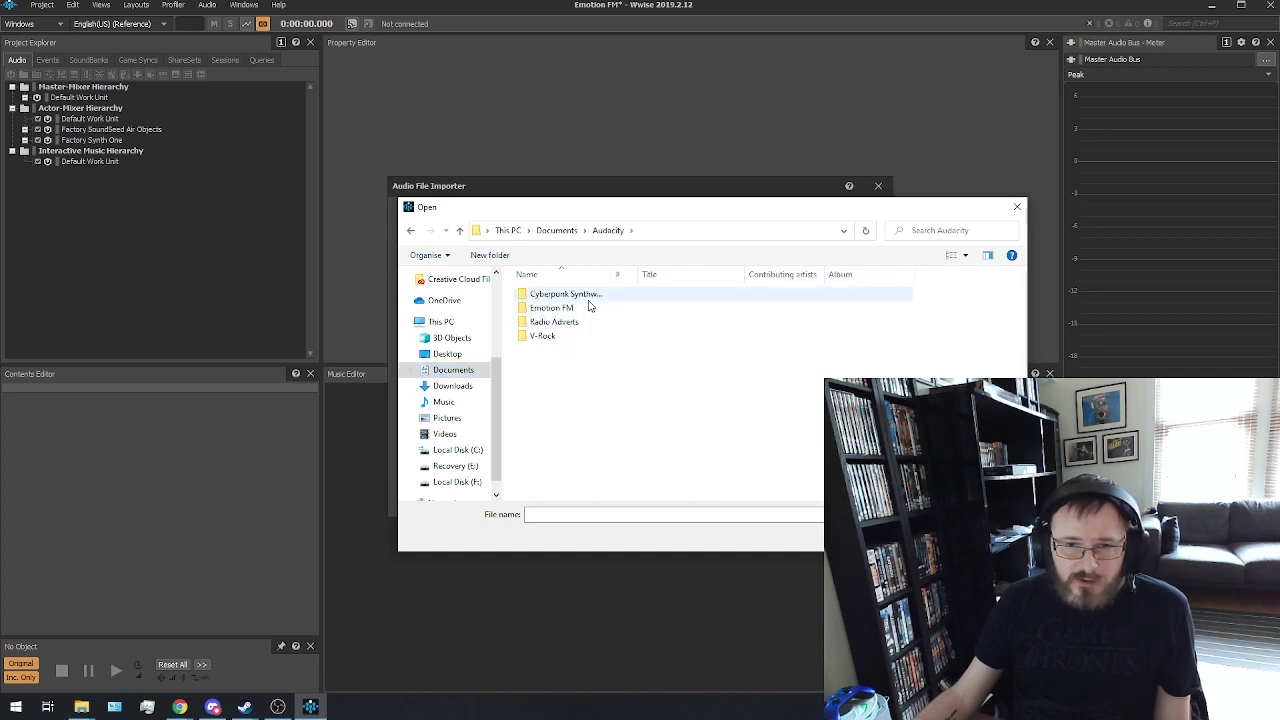
double_click(588, 308)
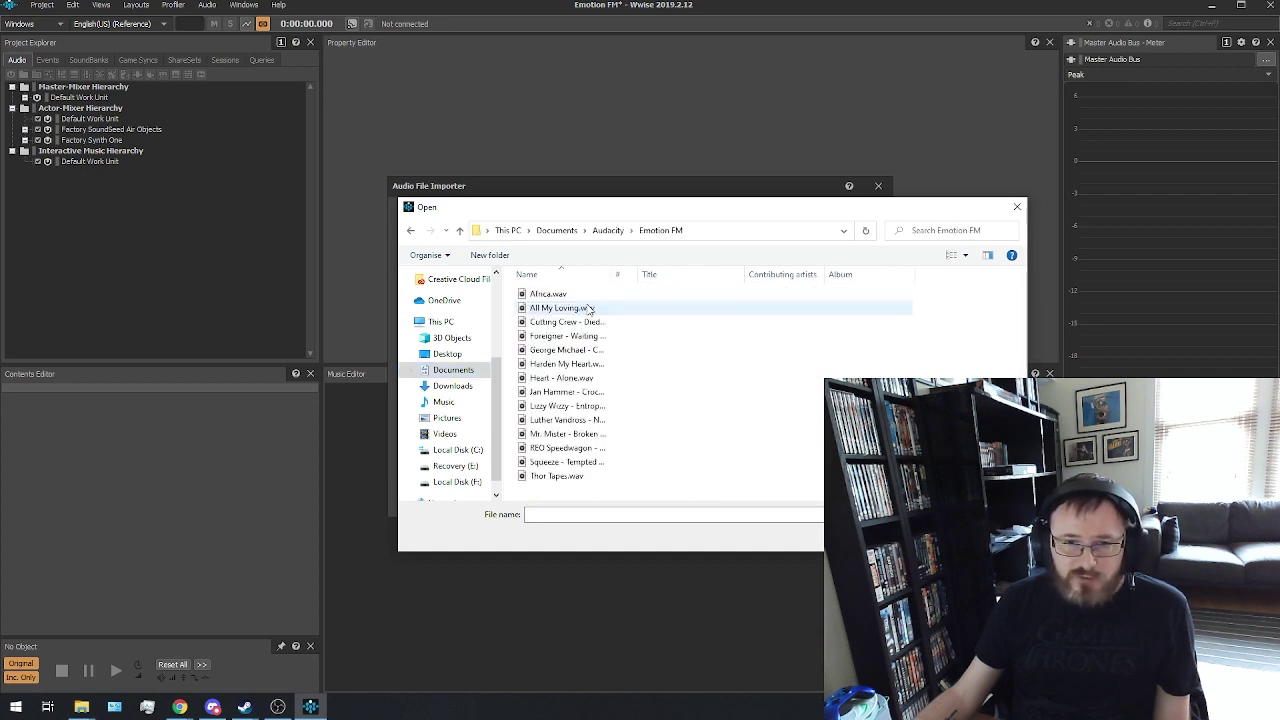
Add all 14 .wav tracks to the import list and import them
left_click(720, 457)
key("ctrl+a")
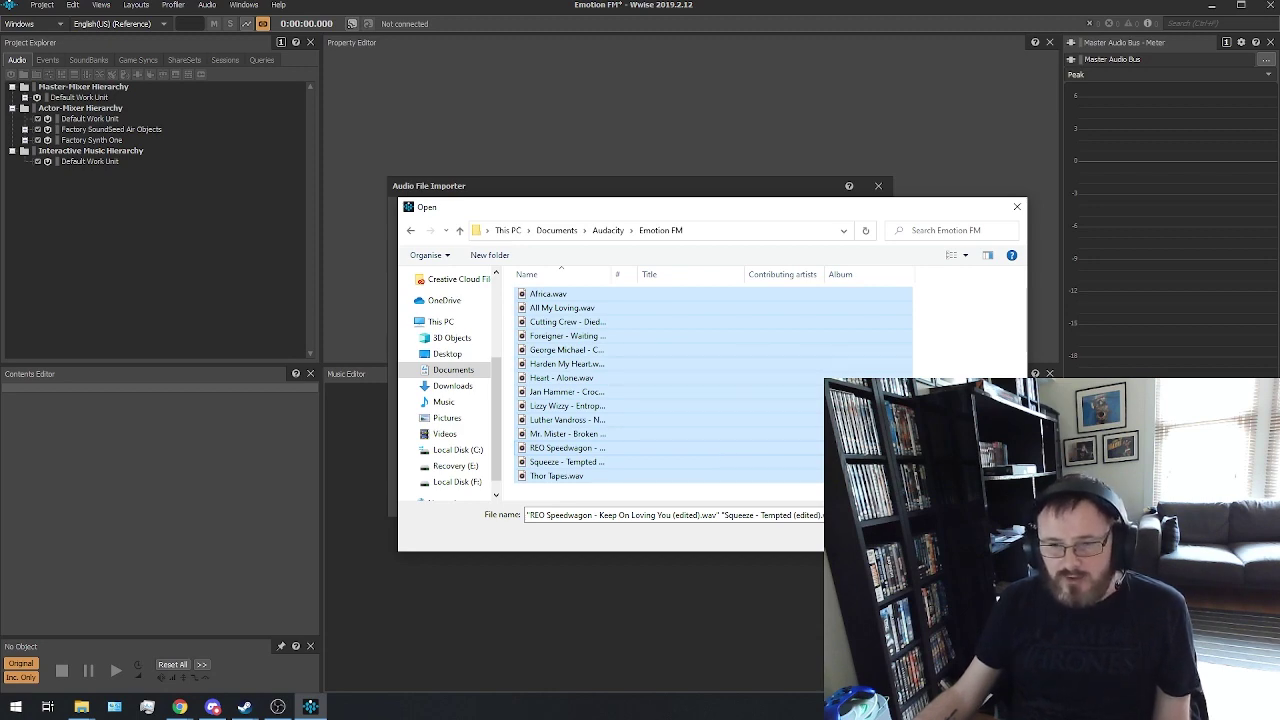
key("Return")
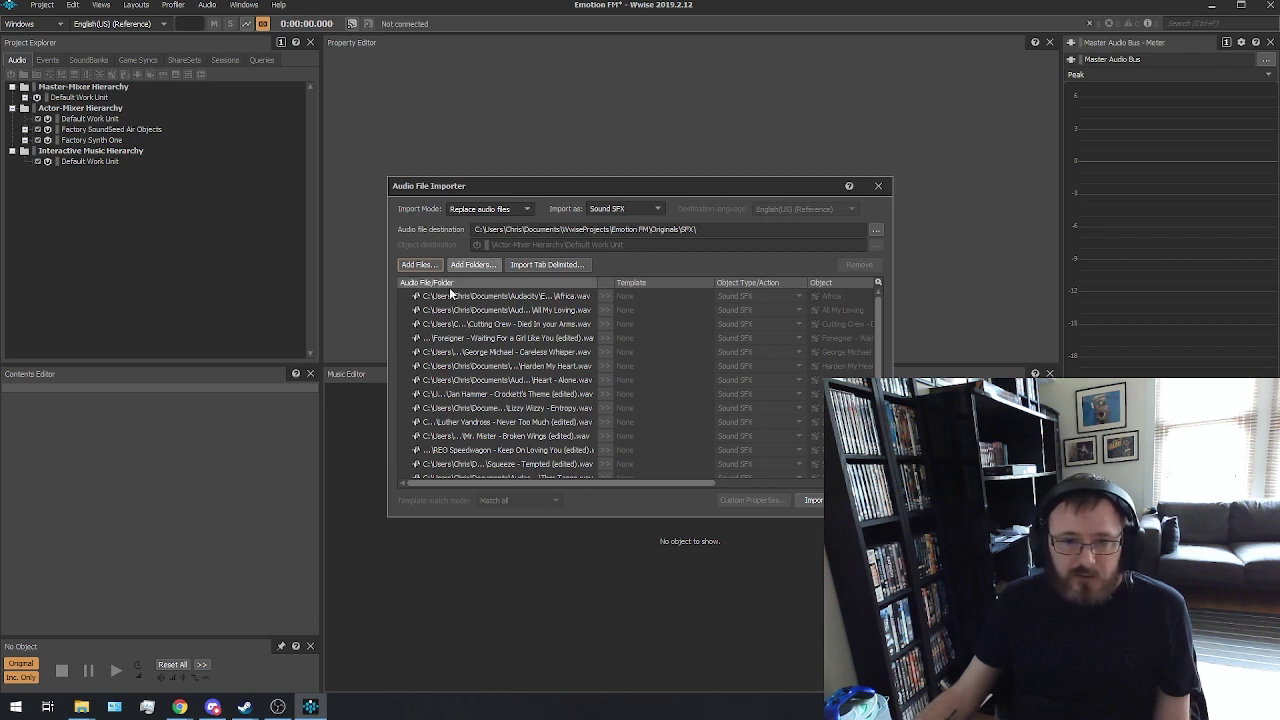
scroll(450, 325, "down", 1)
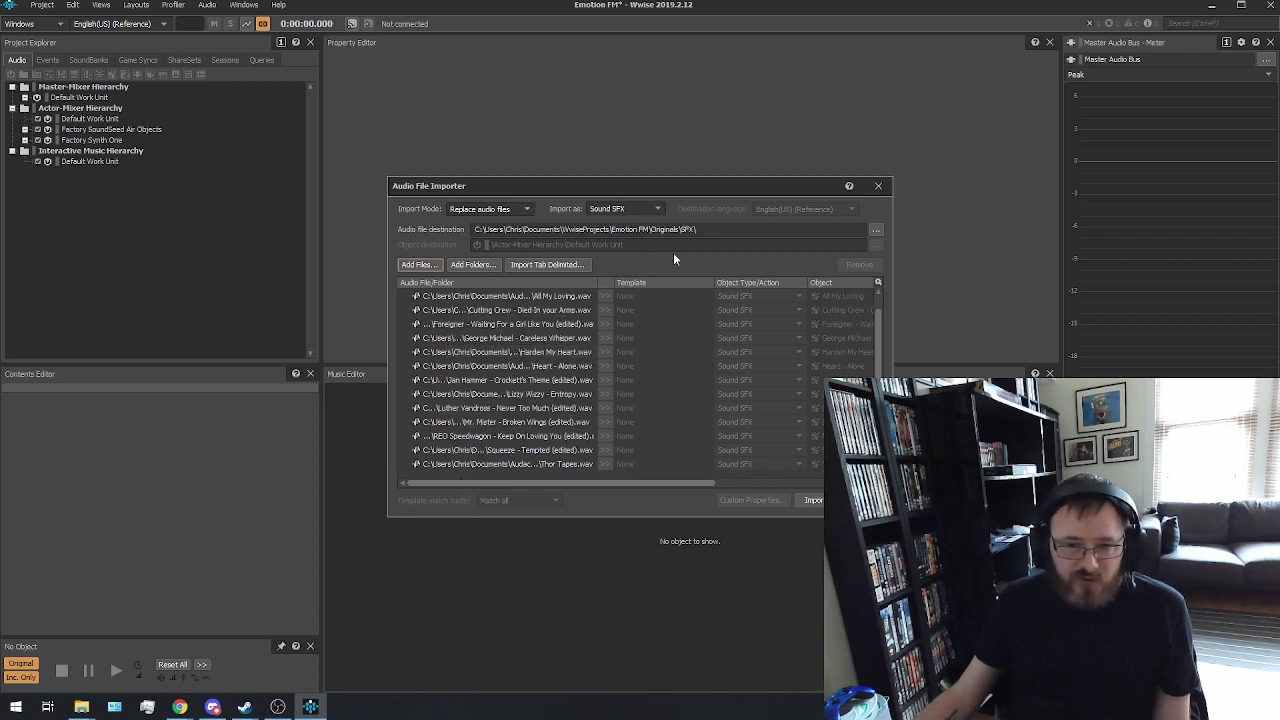
left_click(813, 501)
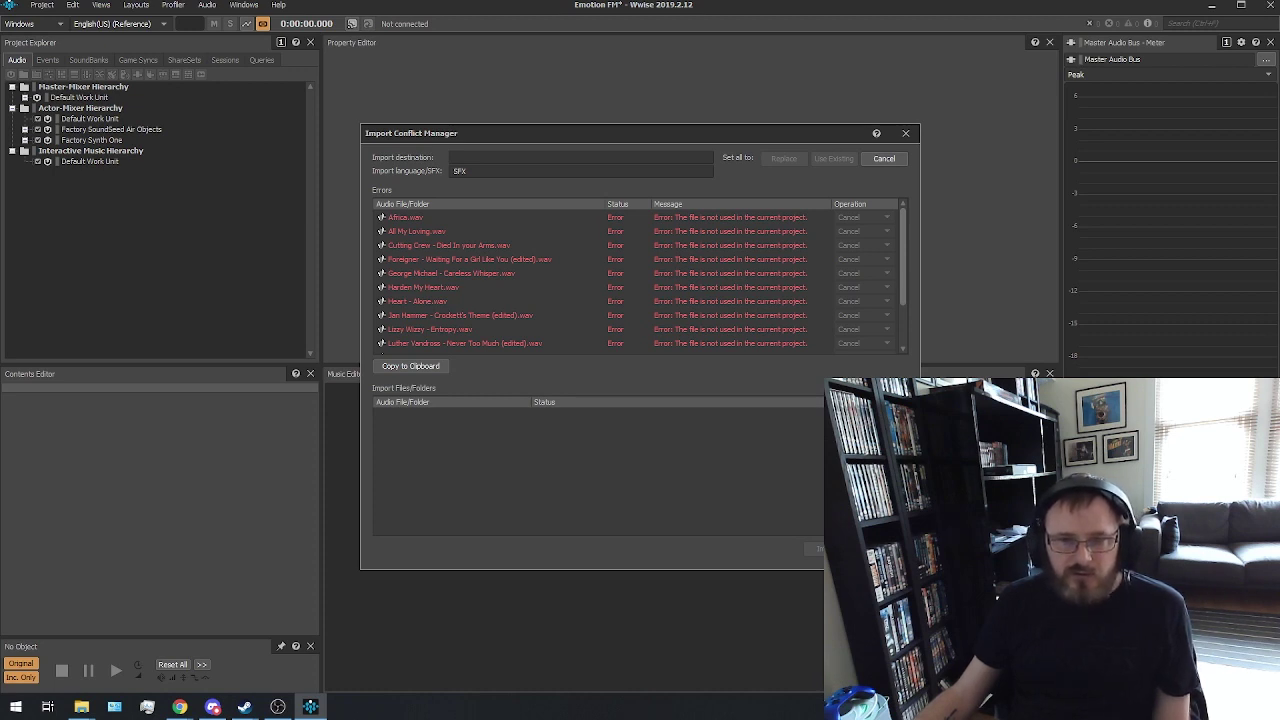
Close the import error list and keep Import Mode on Create new objects
key("Escape")
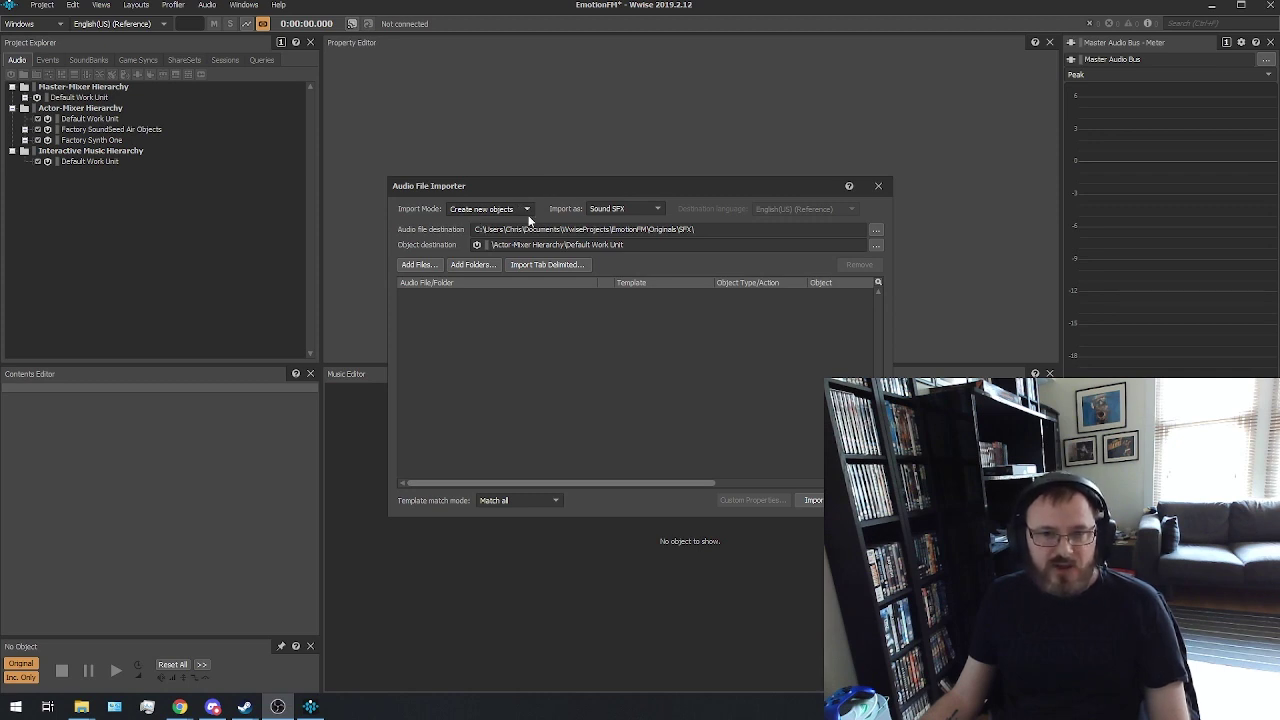
left_click(527, 210)
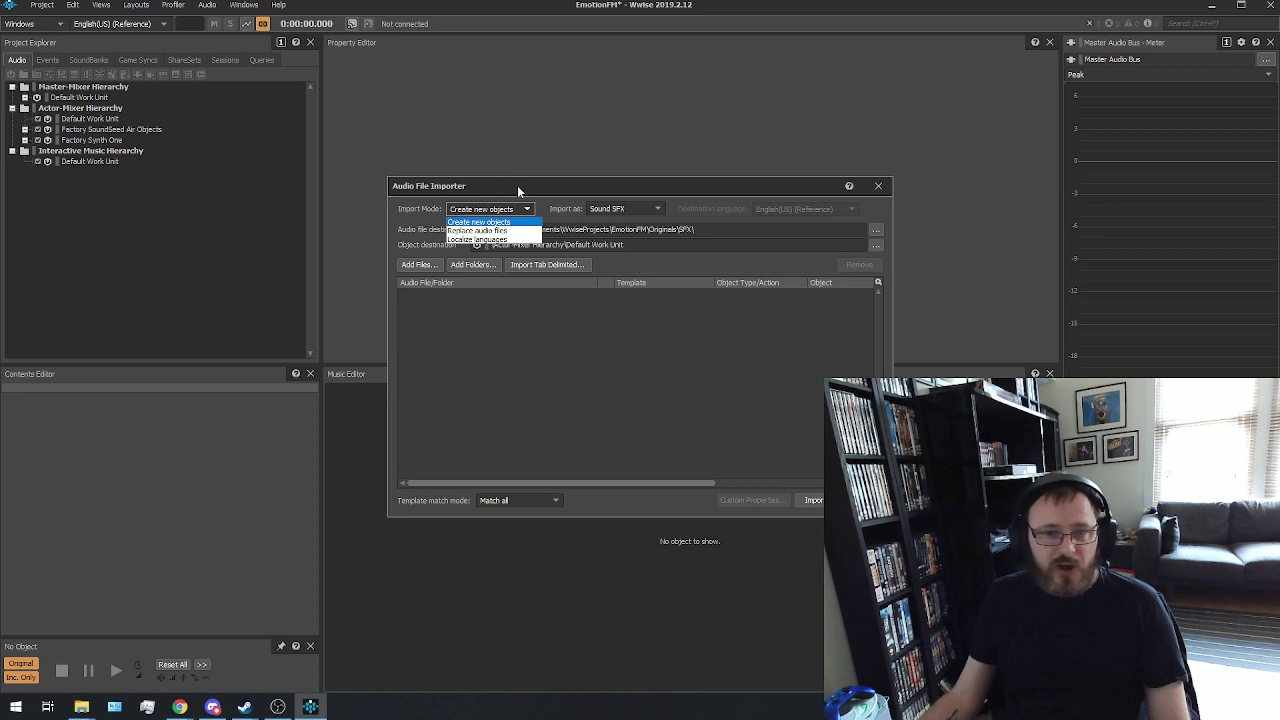
left_click(517, 185)
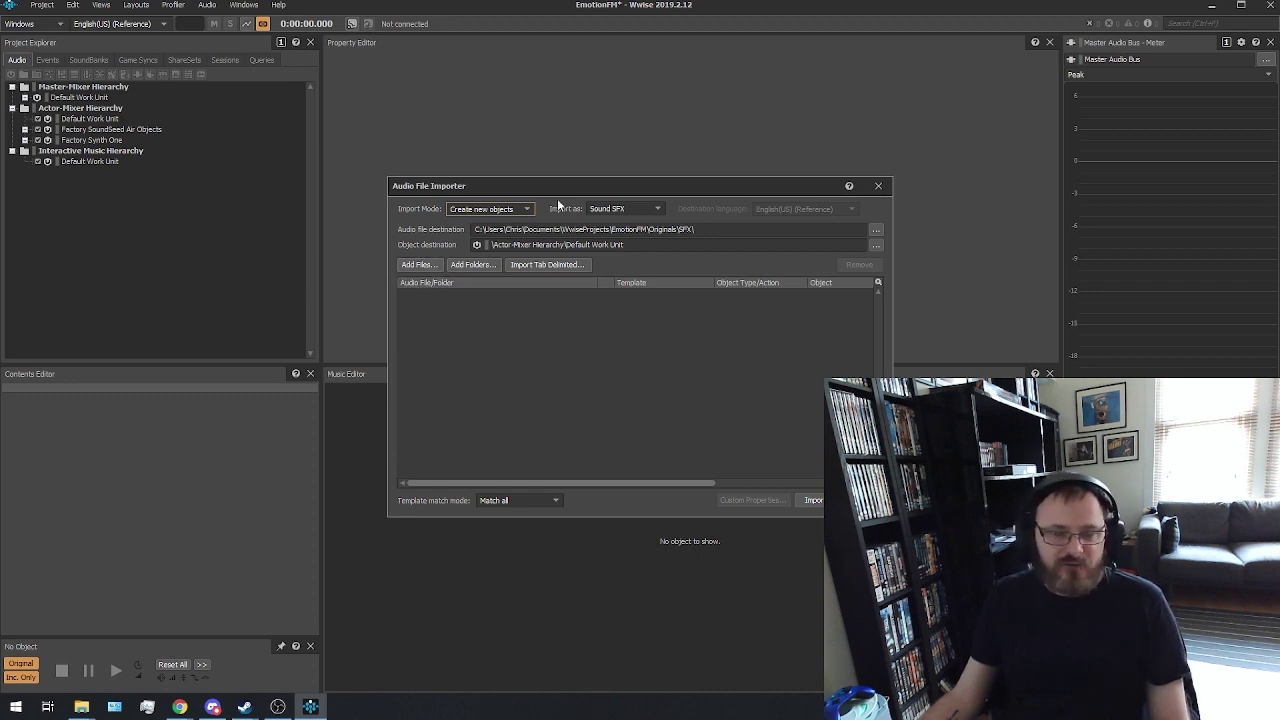
Import all 14 wav songs from Documents > Audacity > Emotion FM as Sound SFX objects
left_click(412, 266)
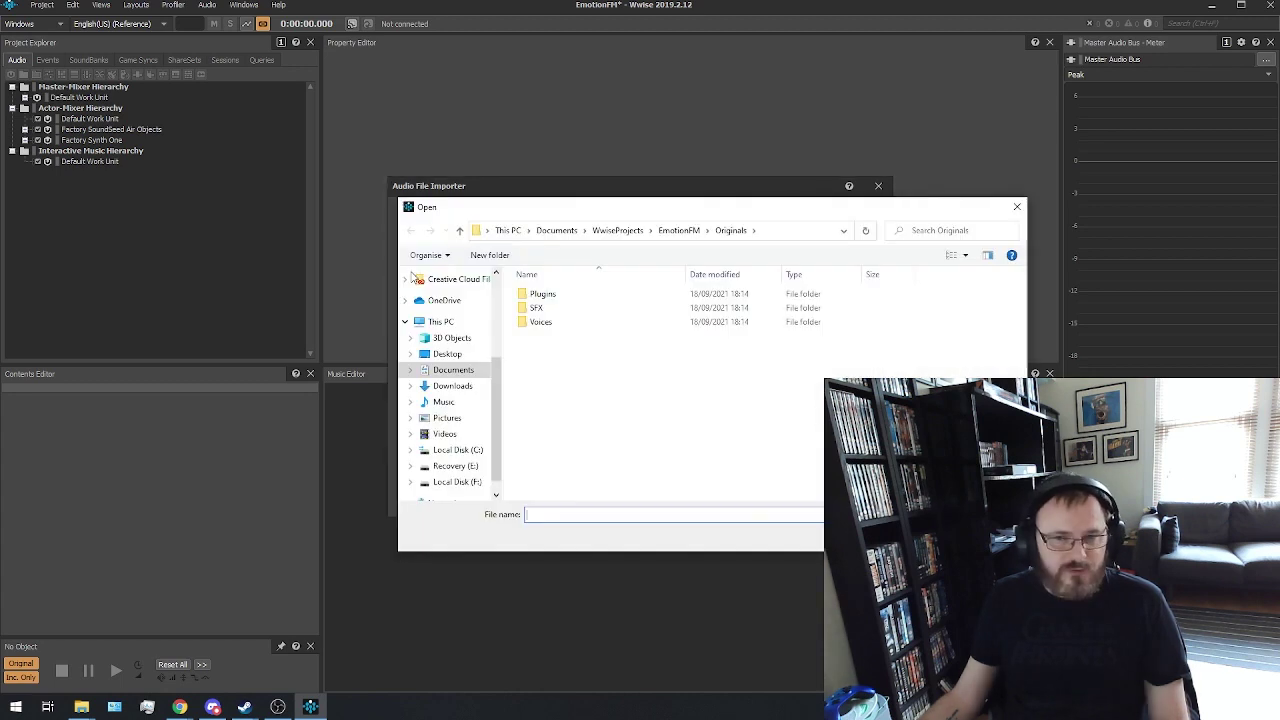
left_click(455, 386)
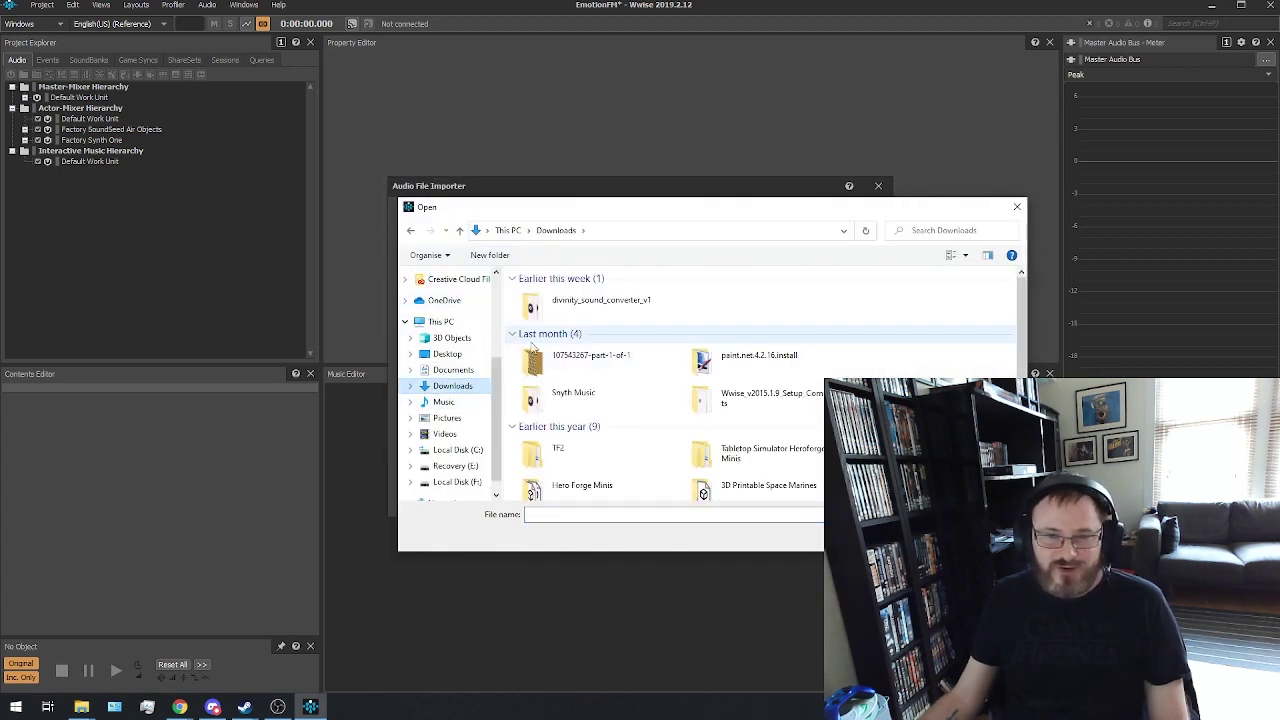
left_click(452, 371)
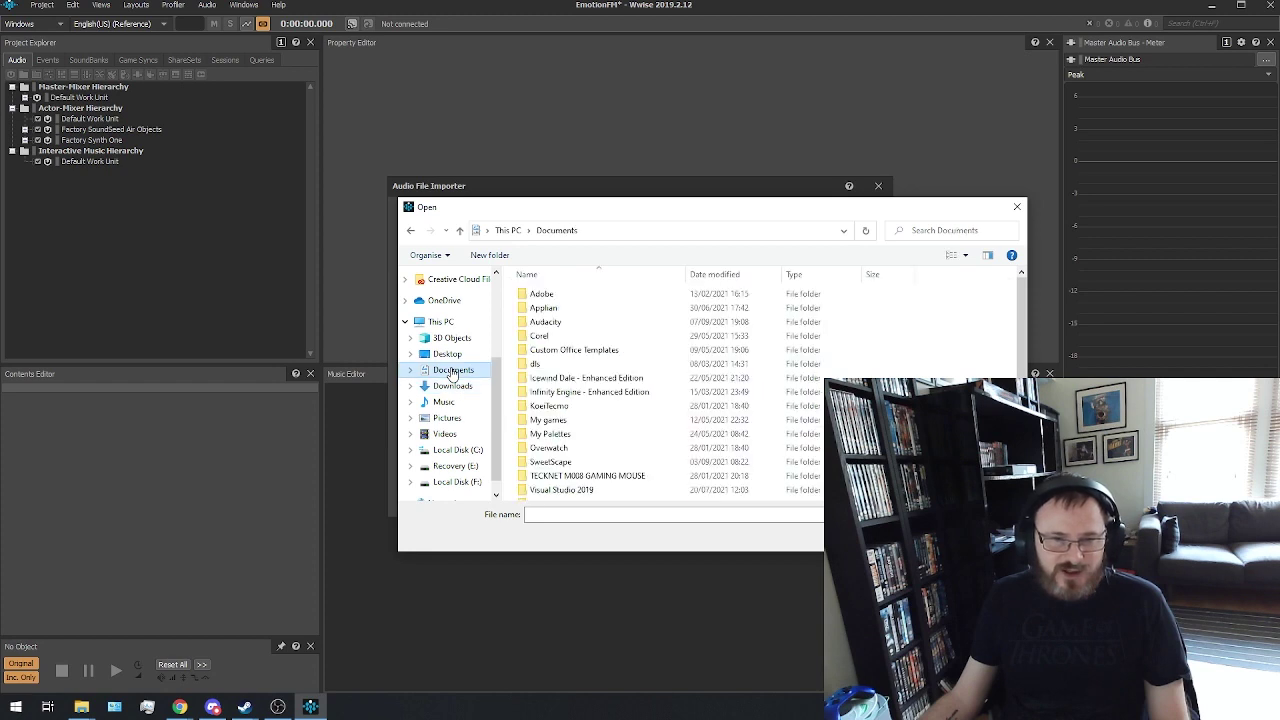
double_click(561, 322)
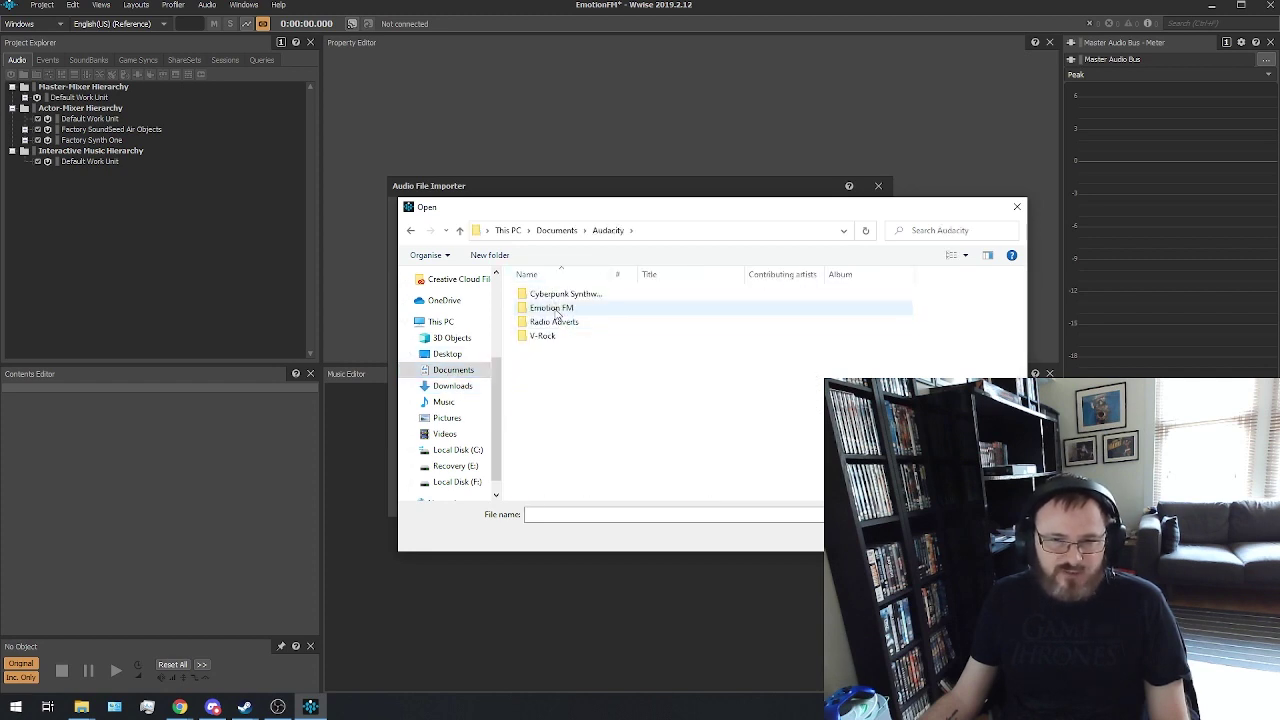
double_click(575, 312)
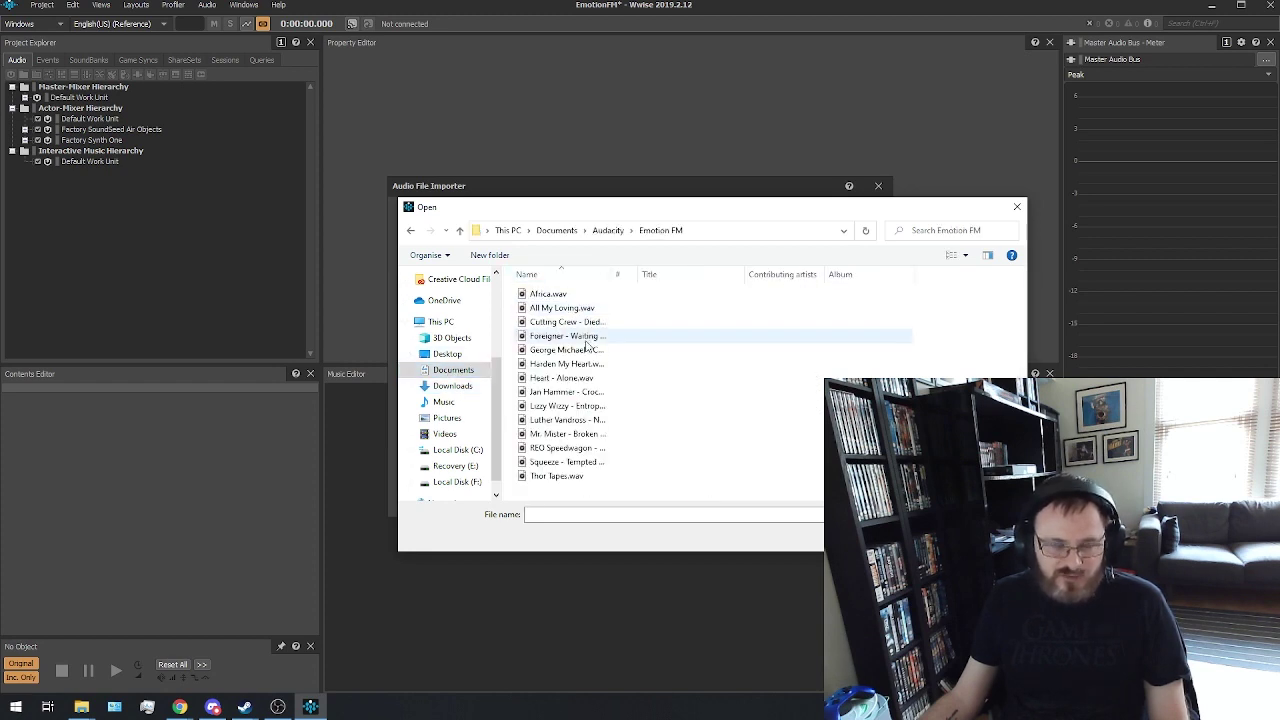
key("ctrl+a")
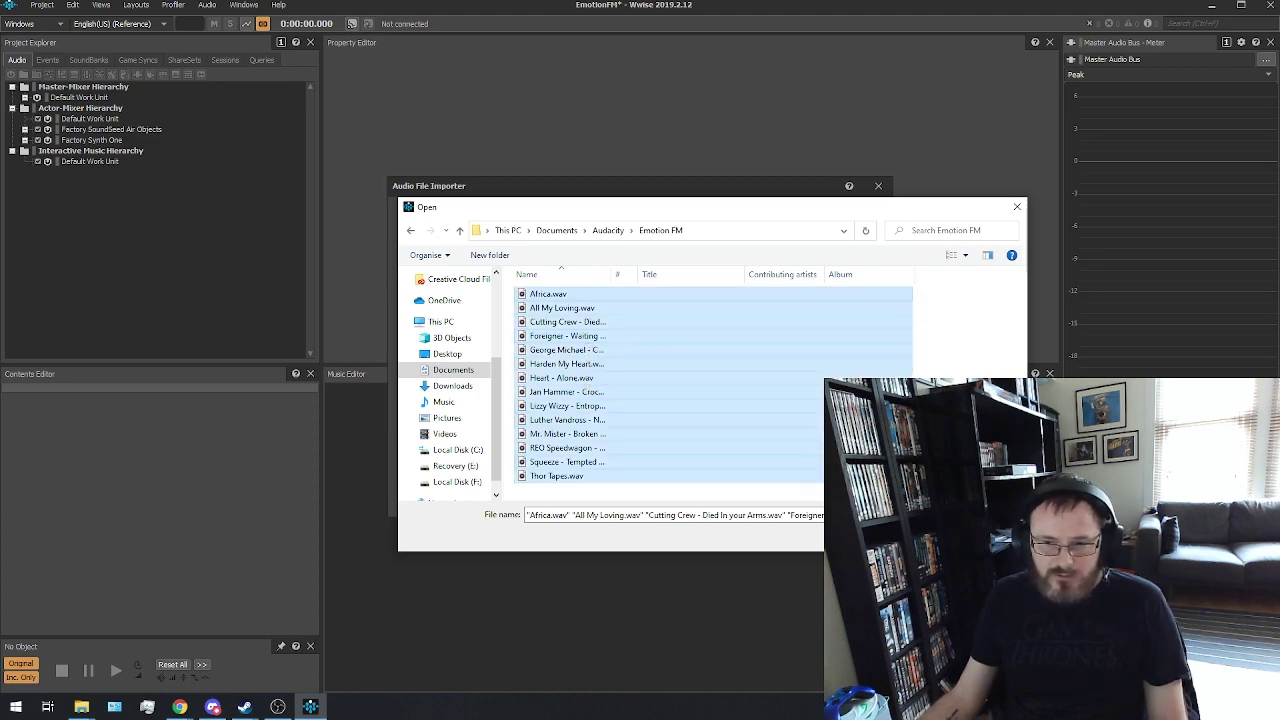
key("Return")
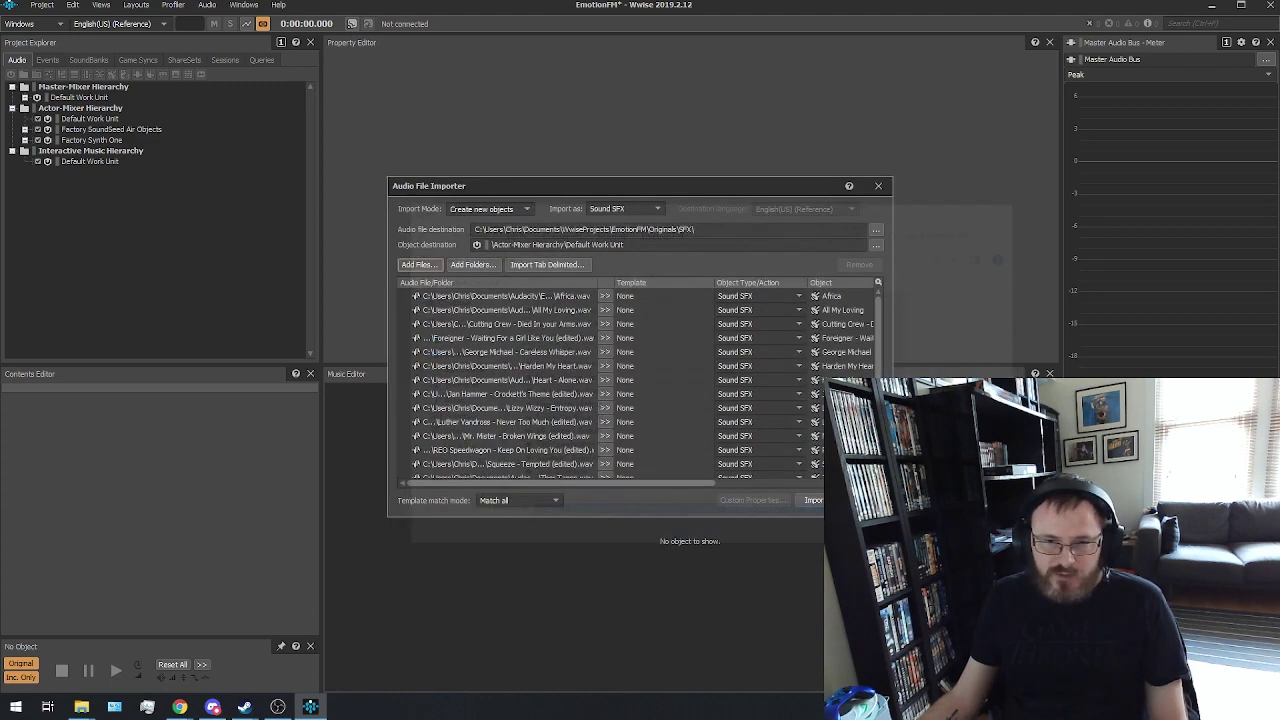
left_click(812, 500)
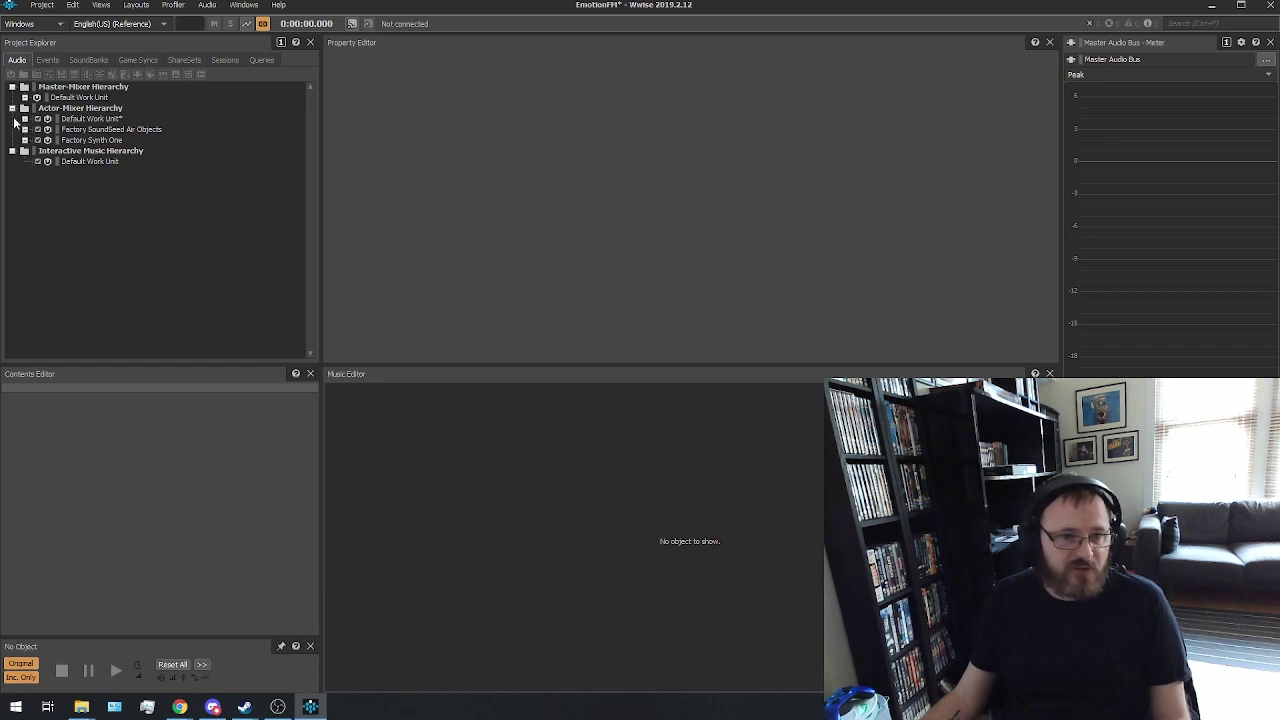
Expand the Default Work Unit and convert all its audio files for the Windows platform
left_click(25, 118)
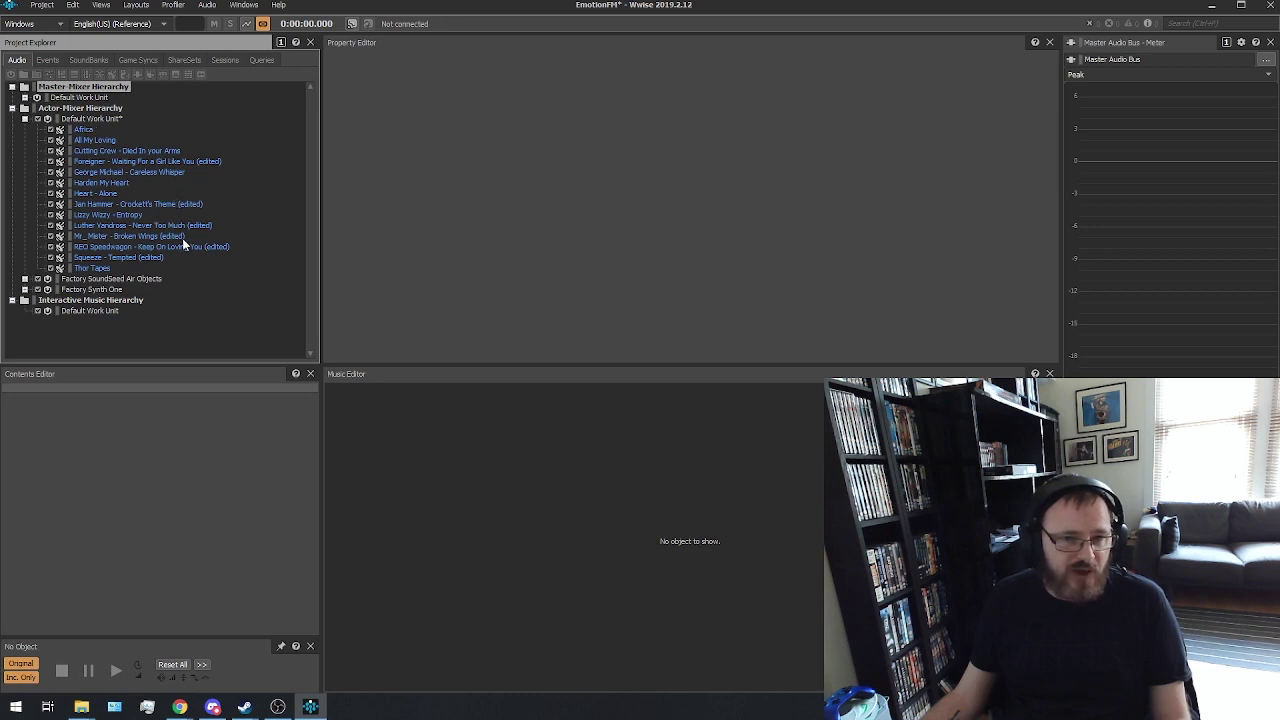
left_click(84, 119)
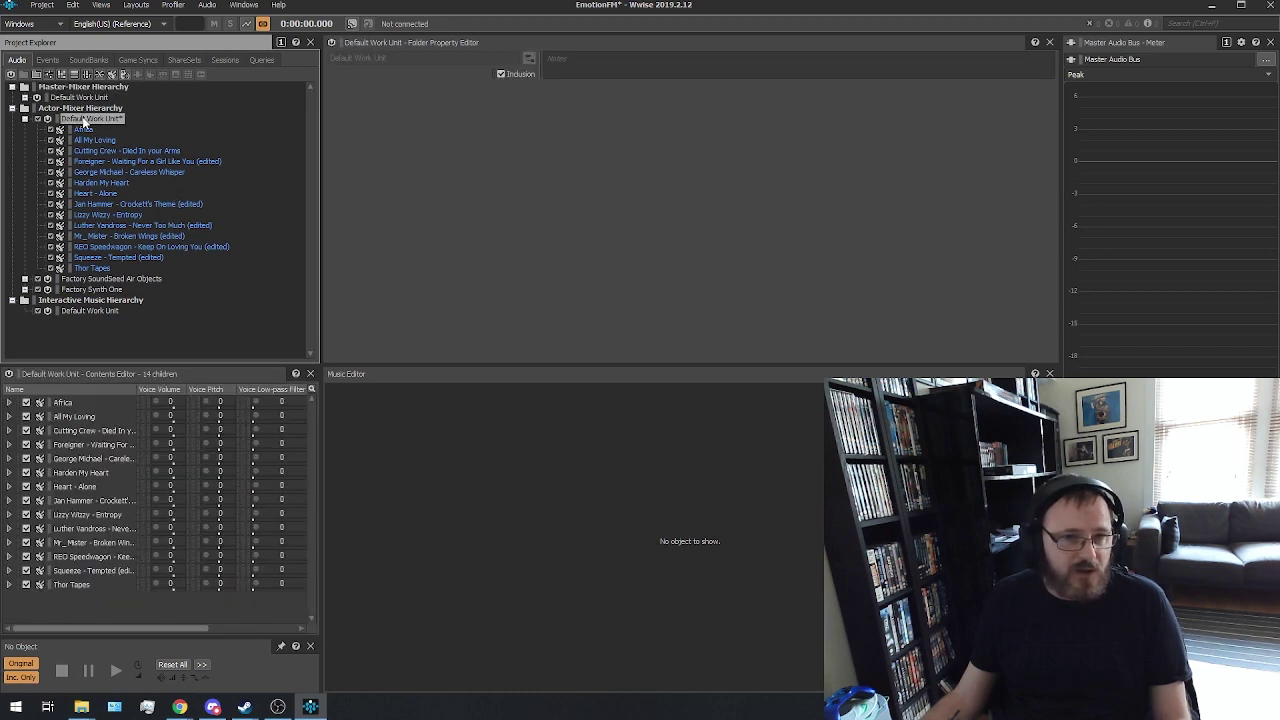
right_click(83, 121)
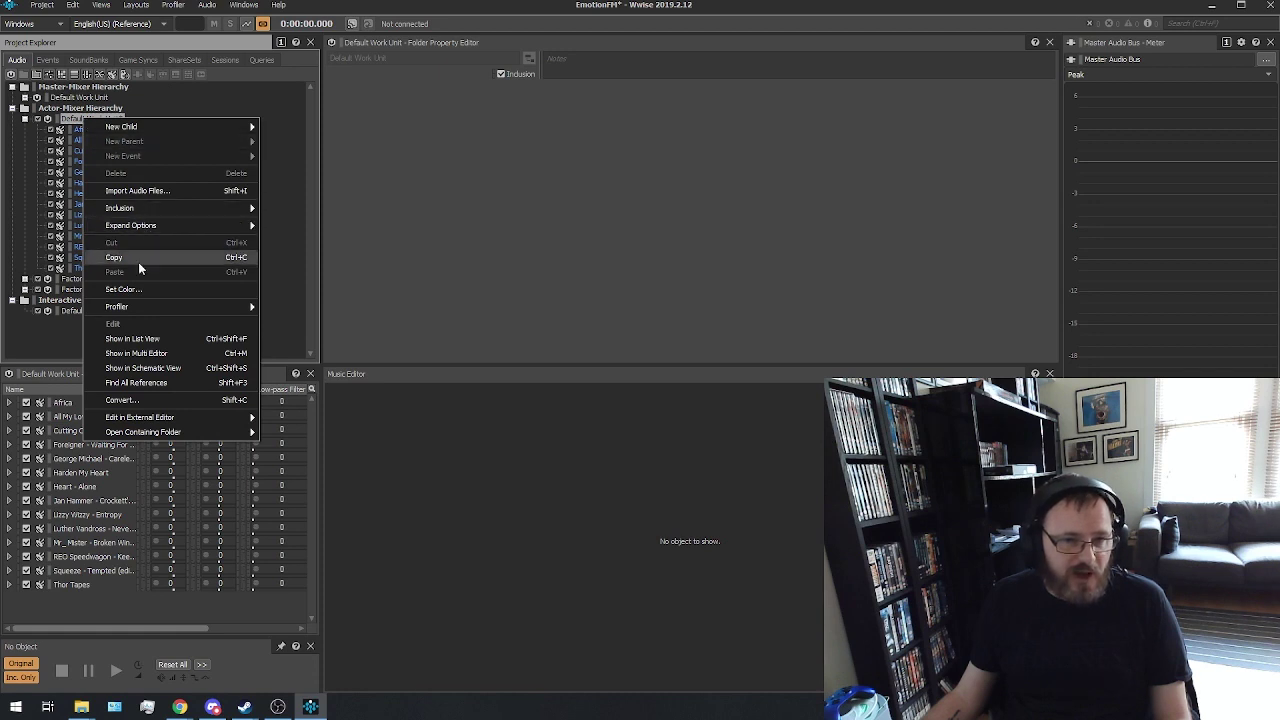
left_click(161, 403)
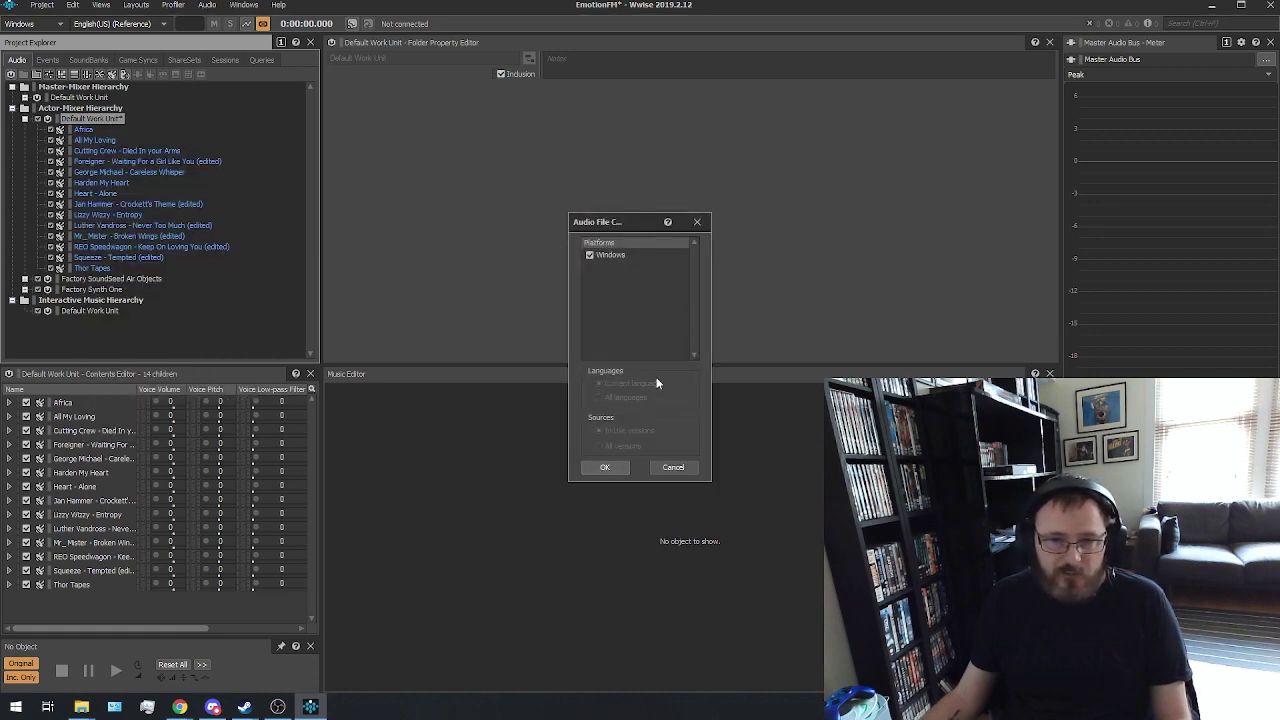
left_click(603, 468)
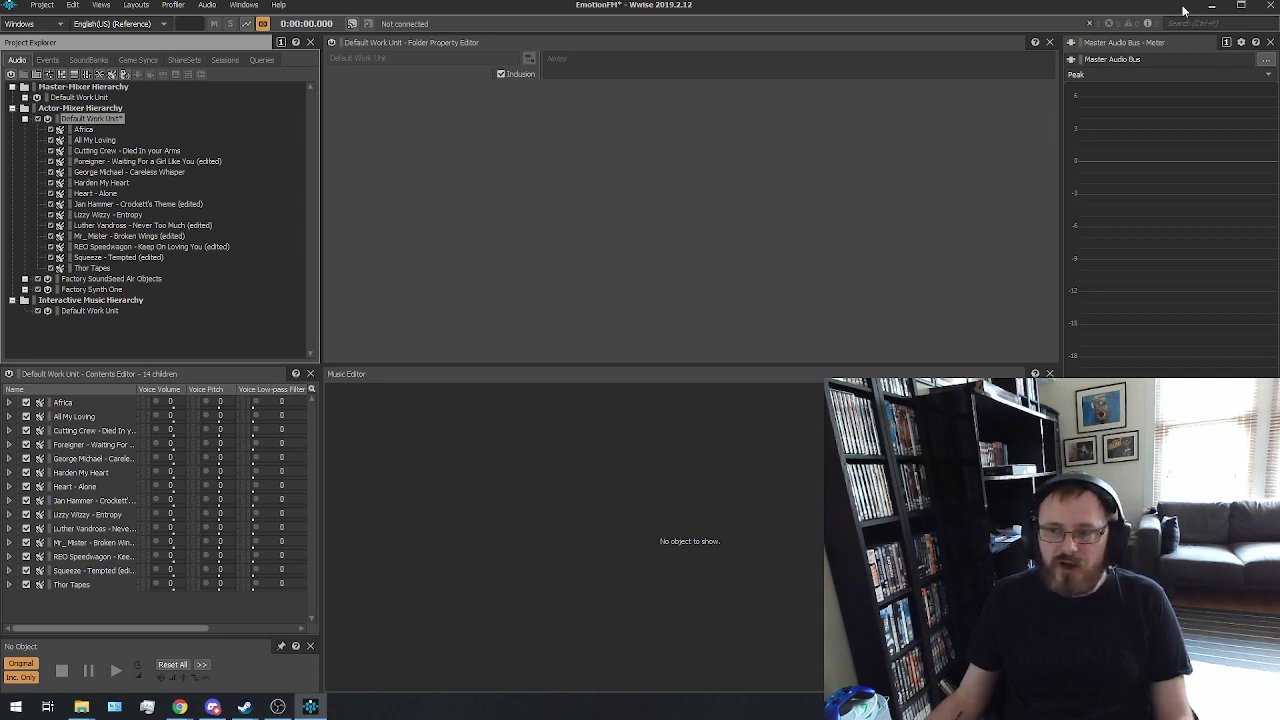
Minimize Wwise and browse to EmotionFM\.cache\Windows\SFX to show the 14 converted .wem files
left_click(1214, 6)
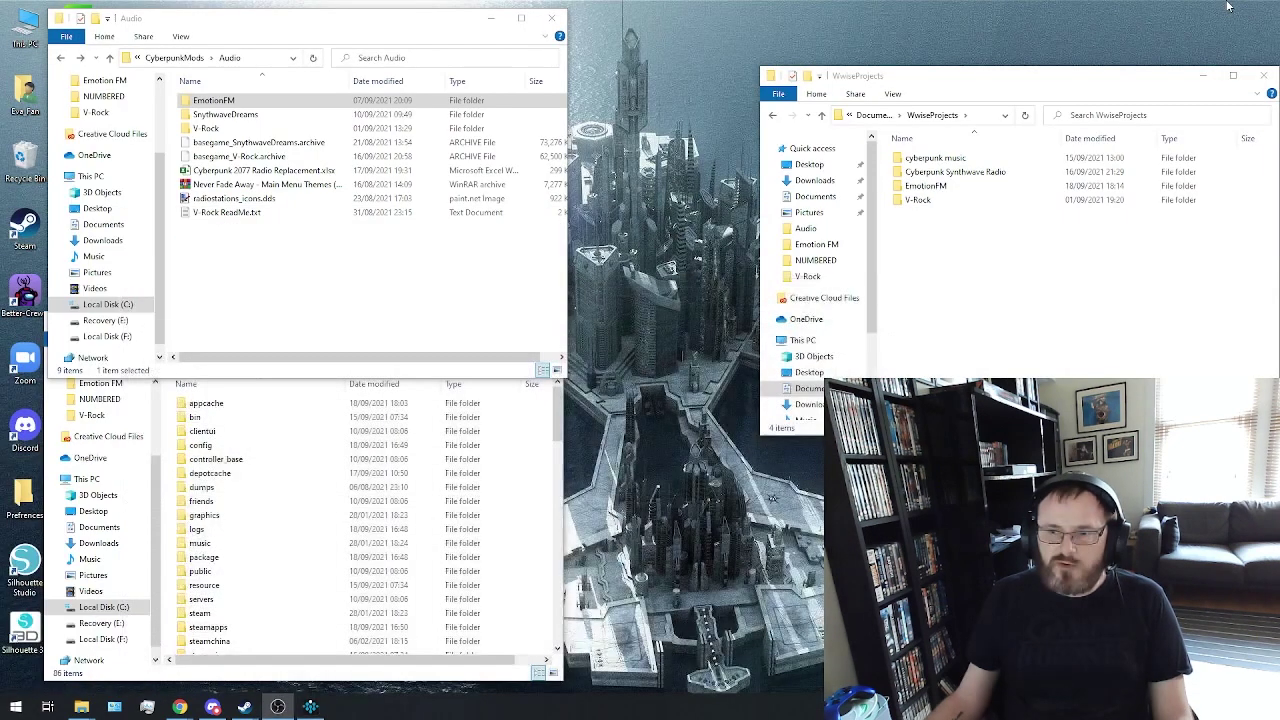
double_click(937, 190)
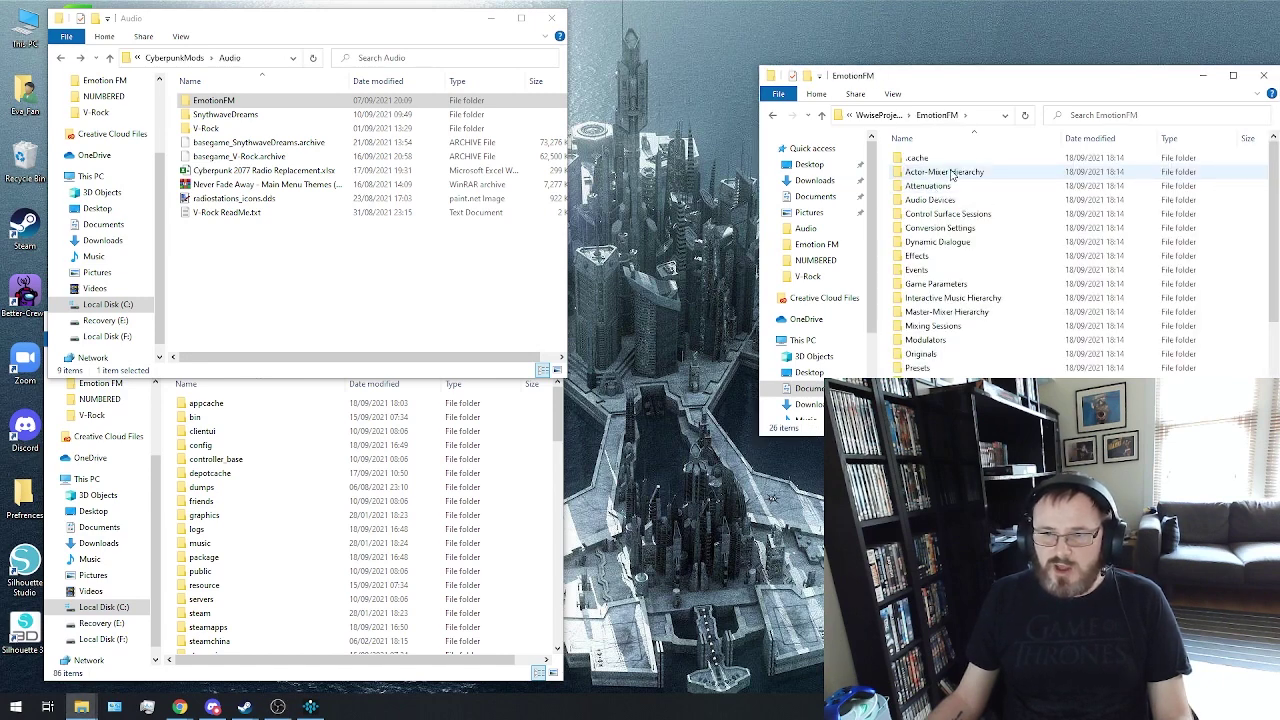
double_click(955, 160)
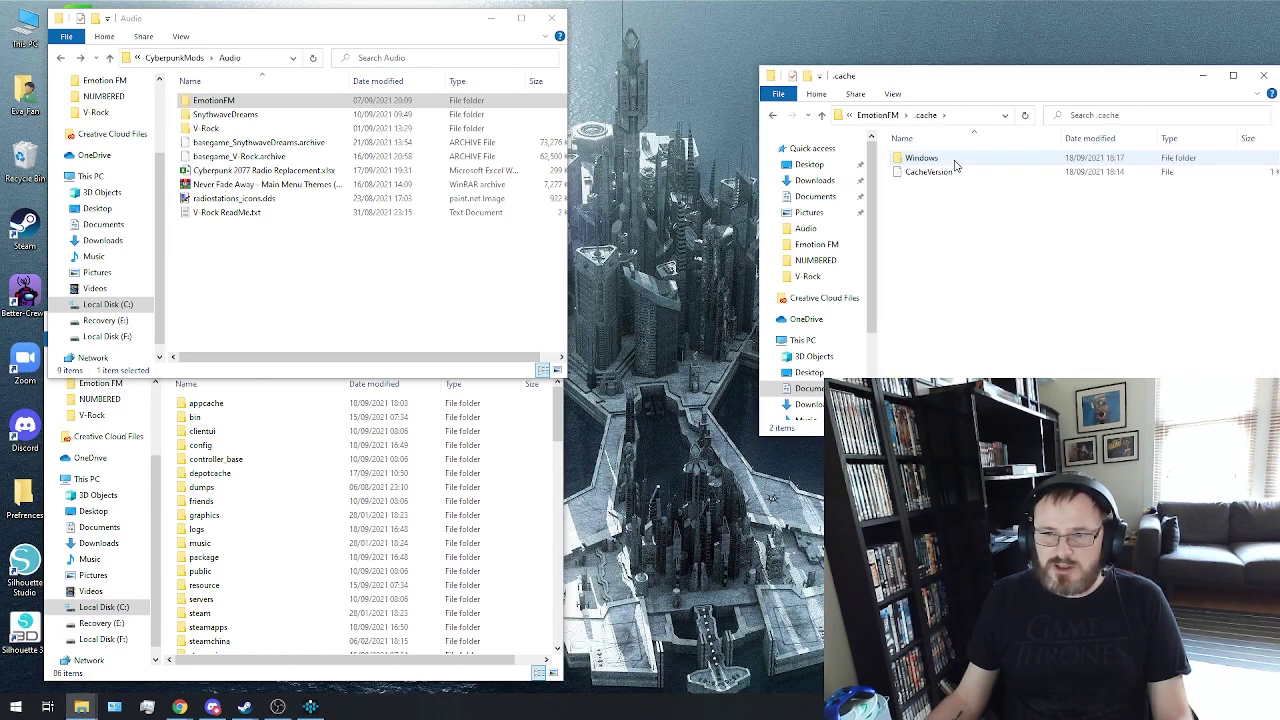
double_click(955, 160)
double_click(955, 160)
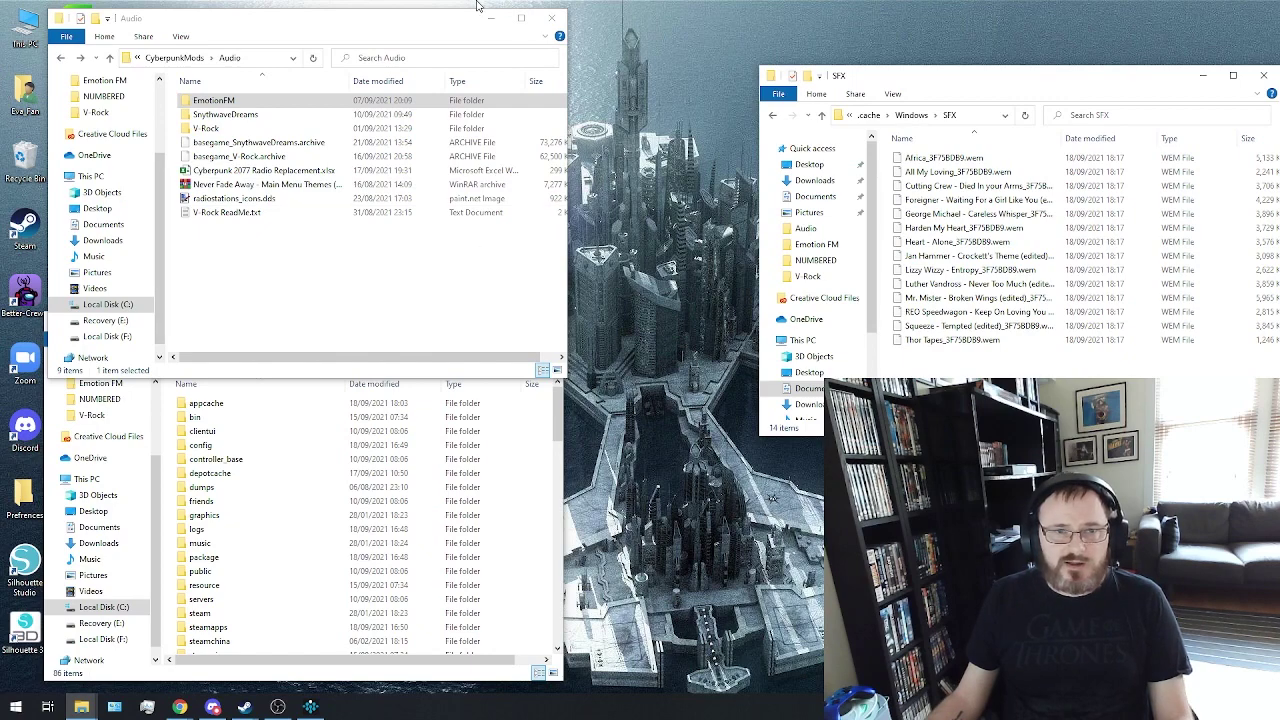
Navigate the second window to CyberpunkMods\Audio\EmotionFM\base\sound\soundbanks
left_click_drag(453, 22, 628, 49)
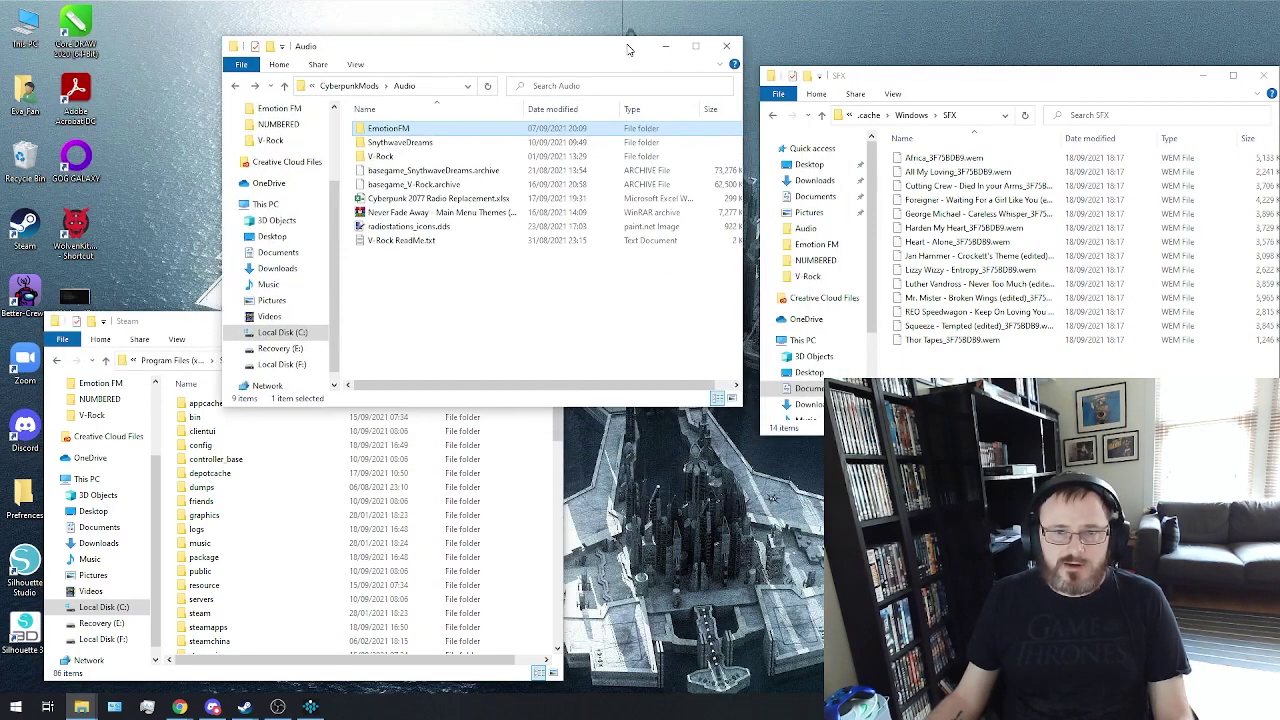
left_click(284, 86)
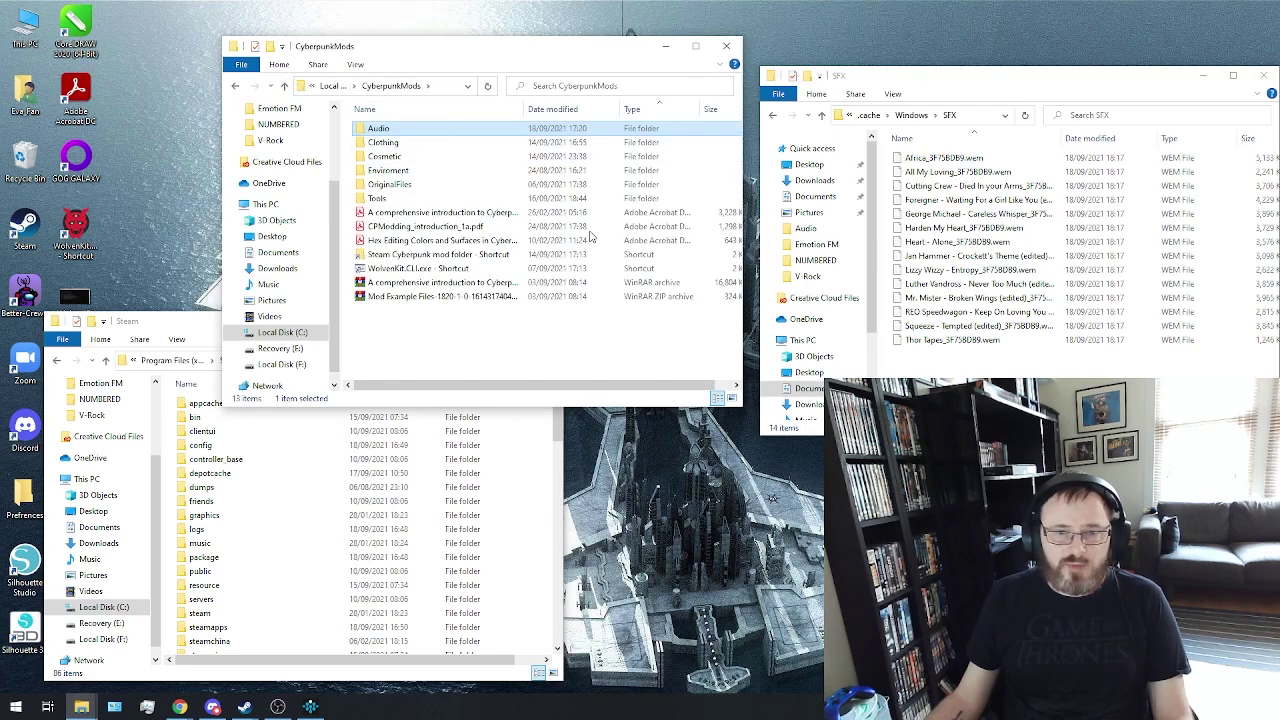
double_click(396, 131)
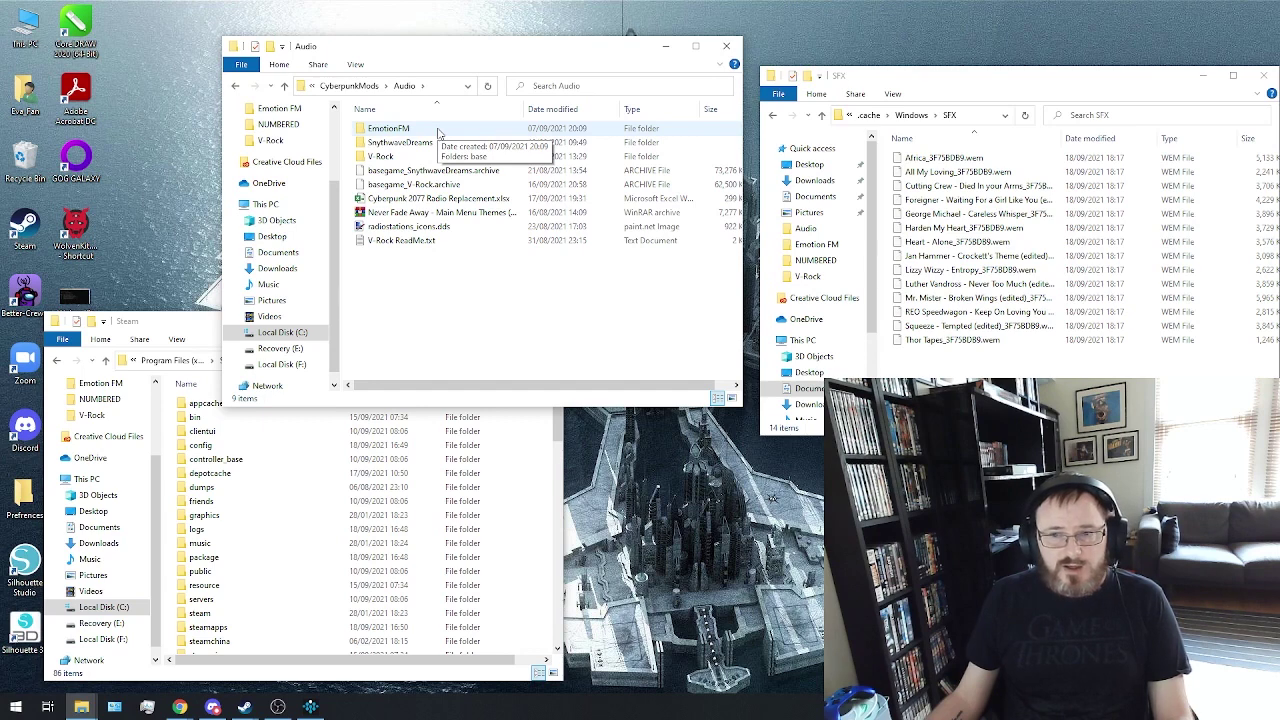
double_click(437, 133)
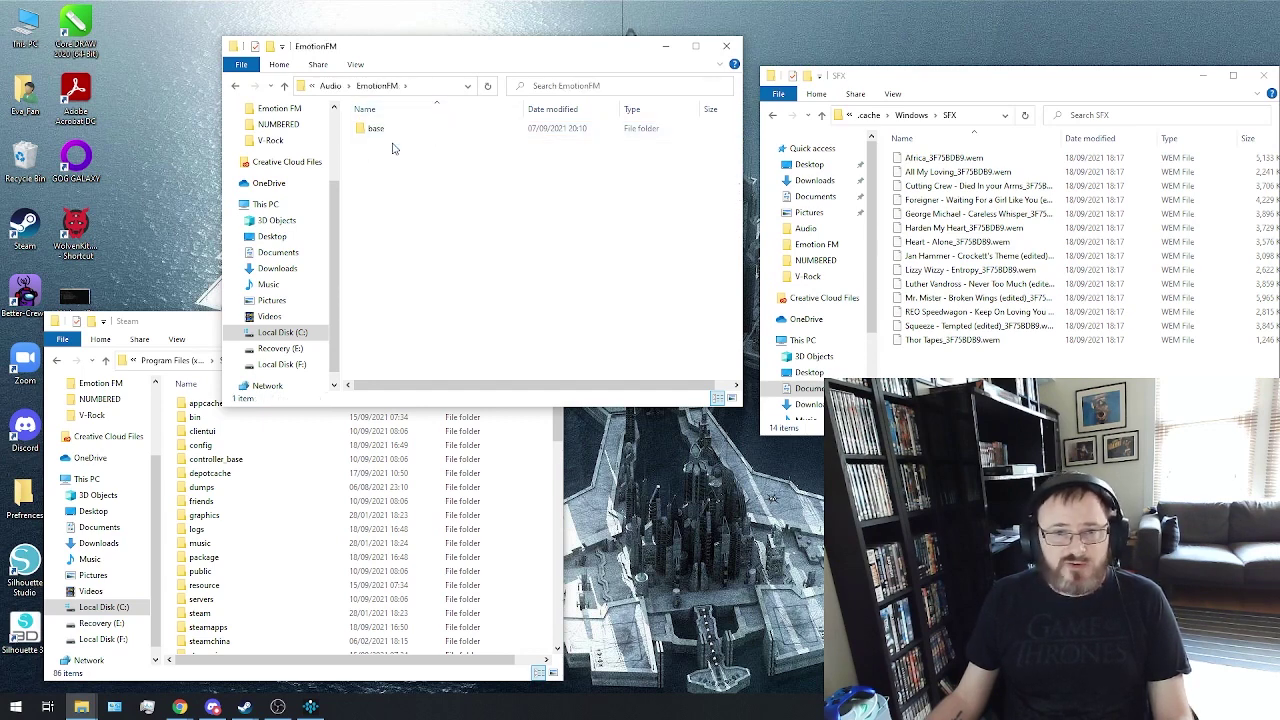
double_click(414, 129)
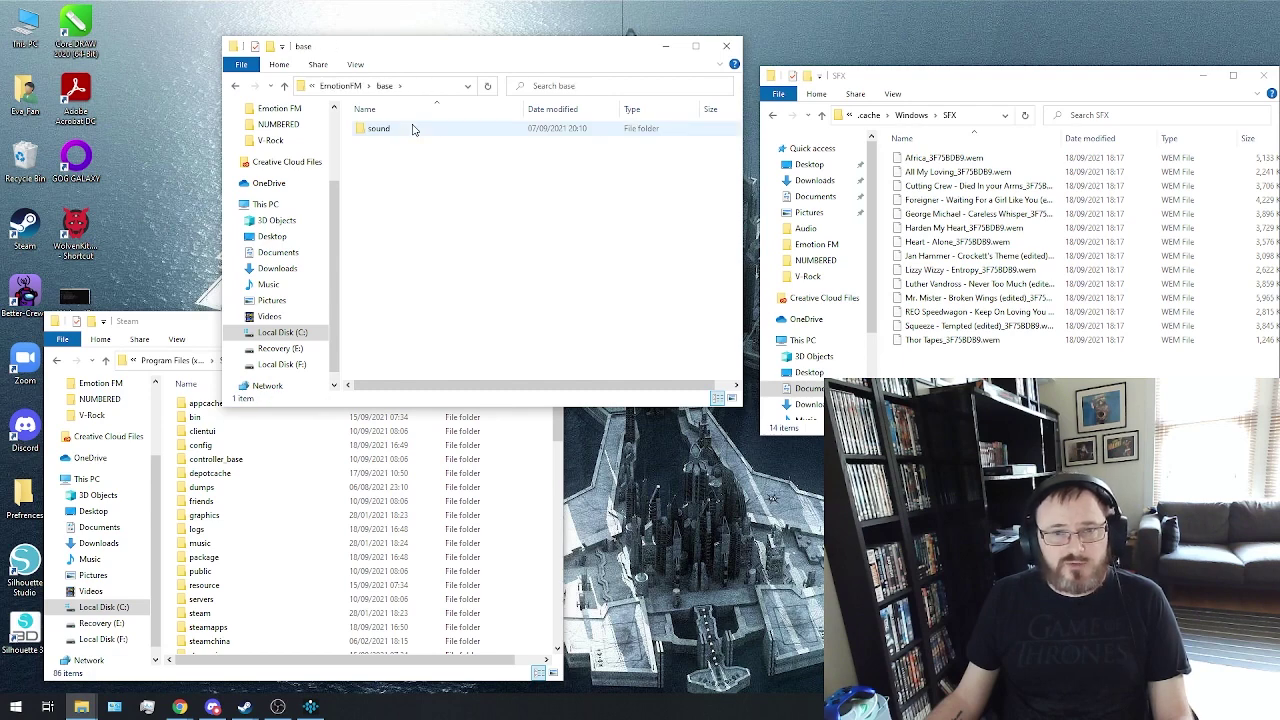
double_click(414, 129)
double_click(414, 129)
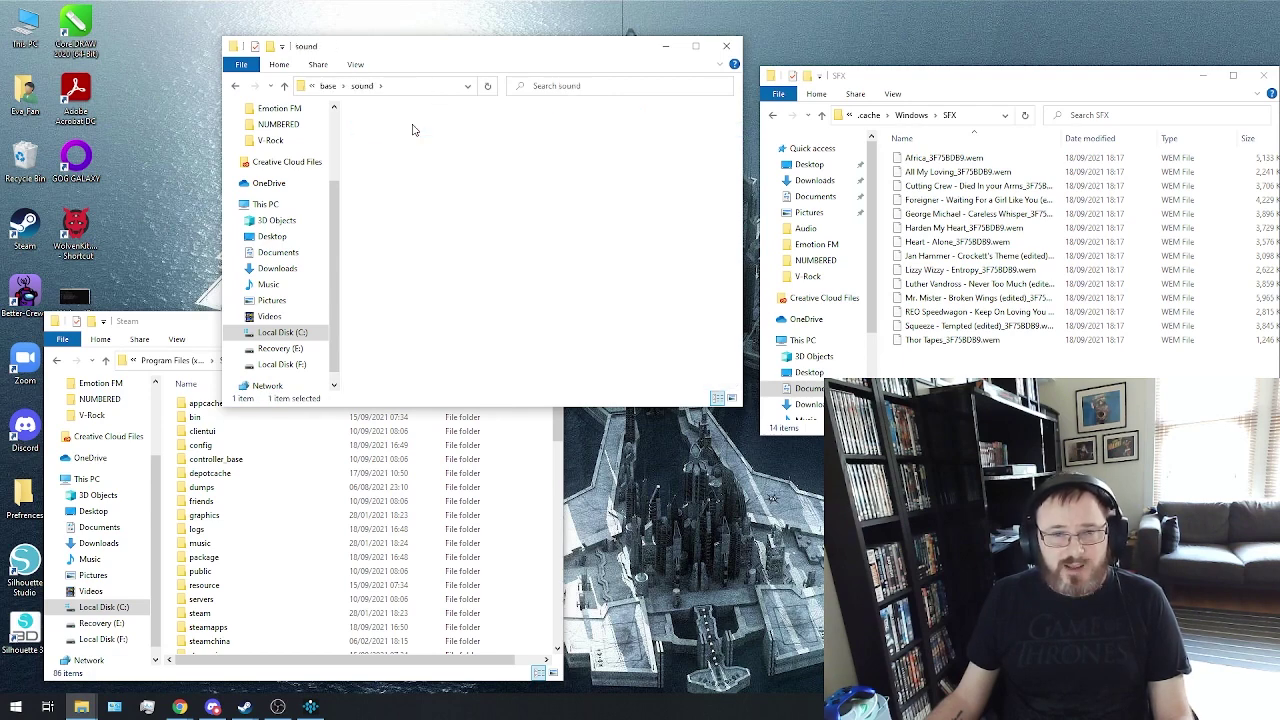
Copy all 14 .wem files from SFX and paste them into the soundbanks folder
left_click(1063, 365)
key("ctrl+a")
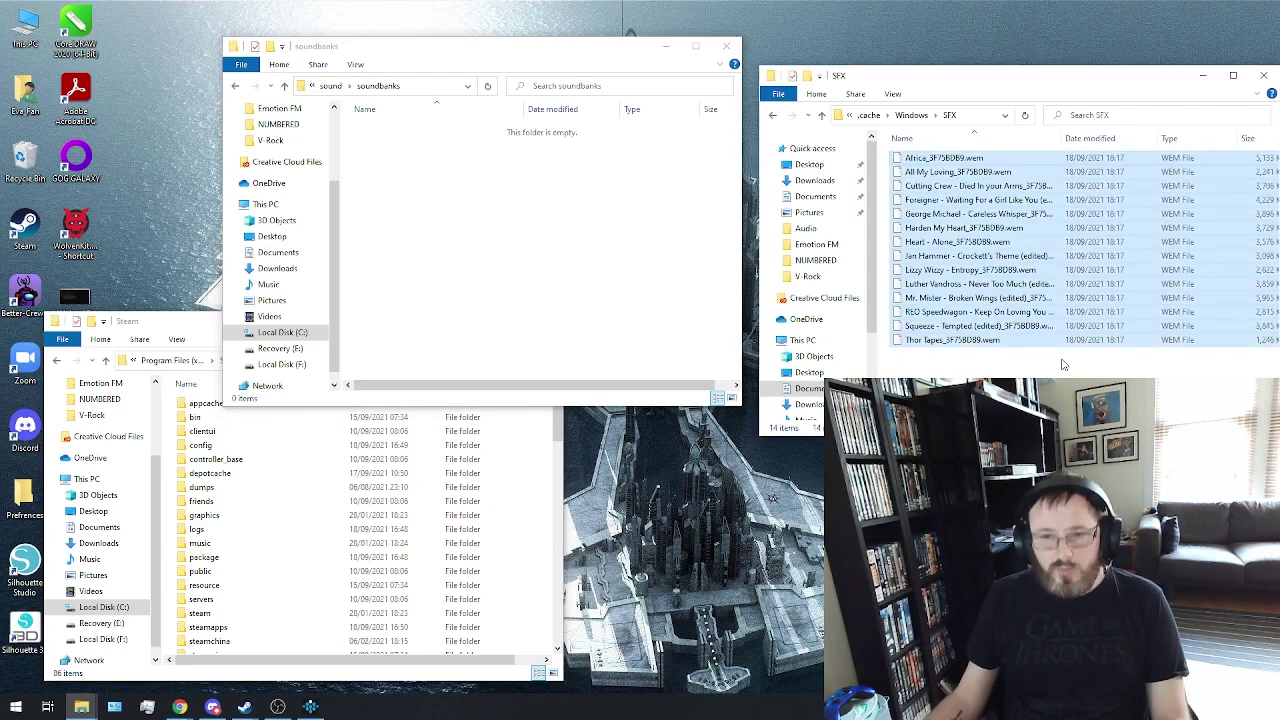
right_click(386, 164)
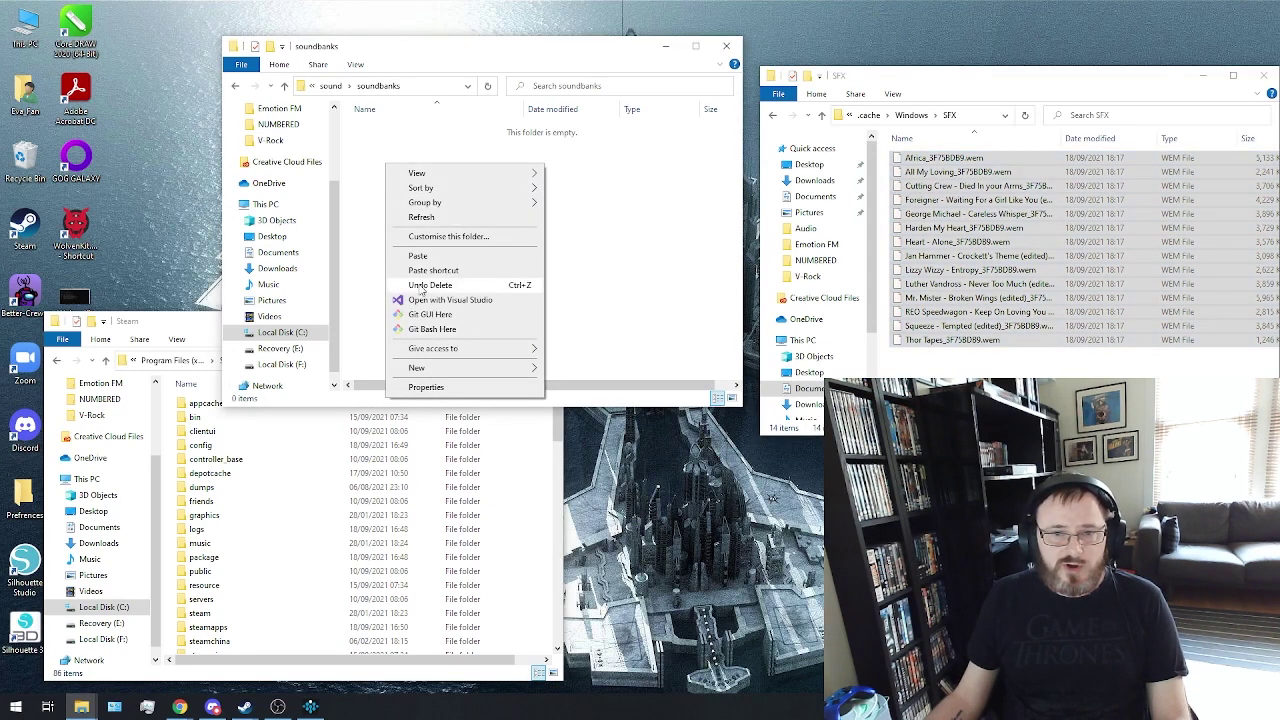
left_click(418, 257)
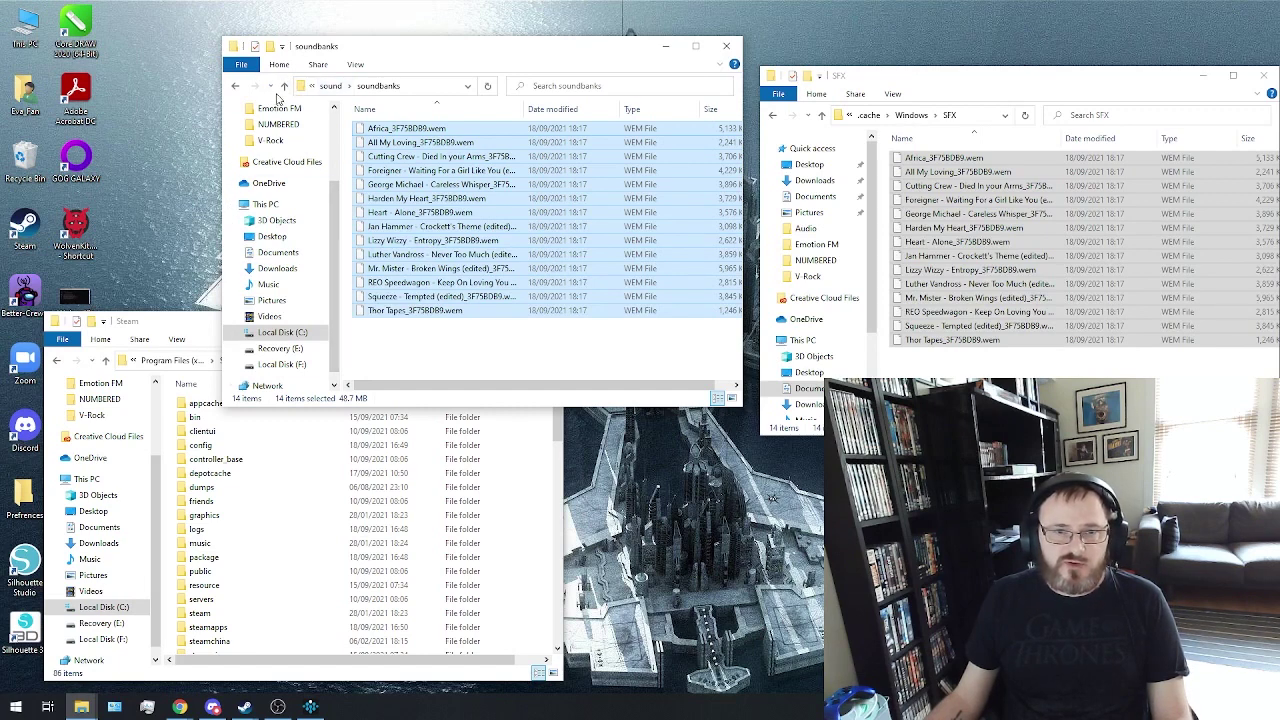
Go back up four levels to the CyberpunkMods\Audio folder
left_click(285, 87)
left_click(285, 87)
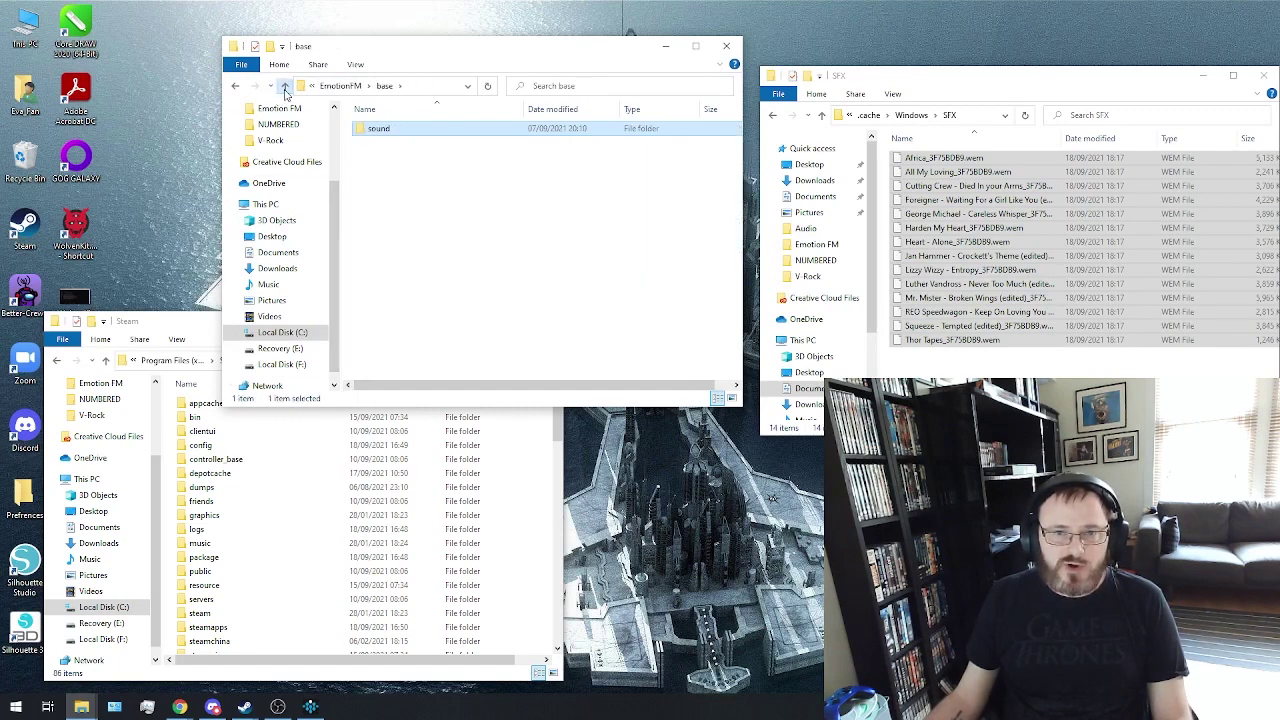
left_click(285, 87)
left_click(285, 87)
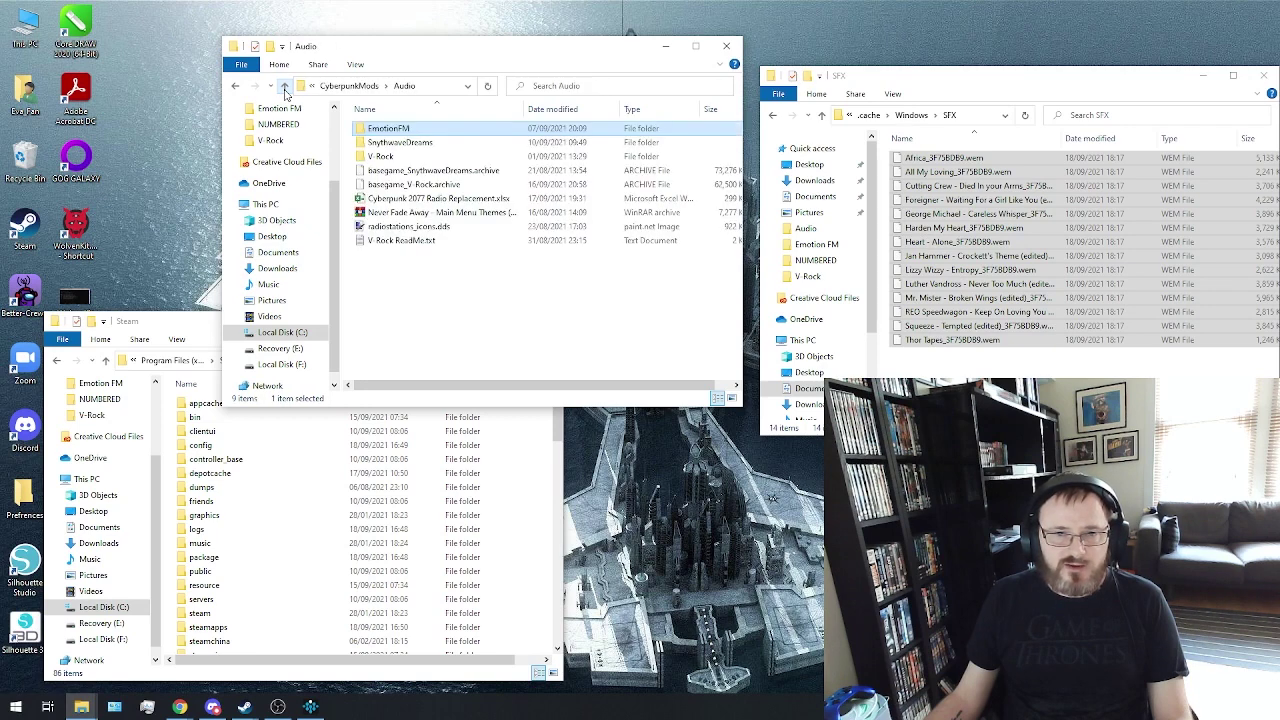
Open the Radio Replacement spreadsheet's Emotion sheet, select WEM File cell I3, and move the window aside
double_click(437, 200)
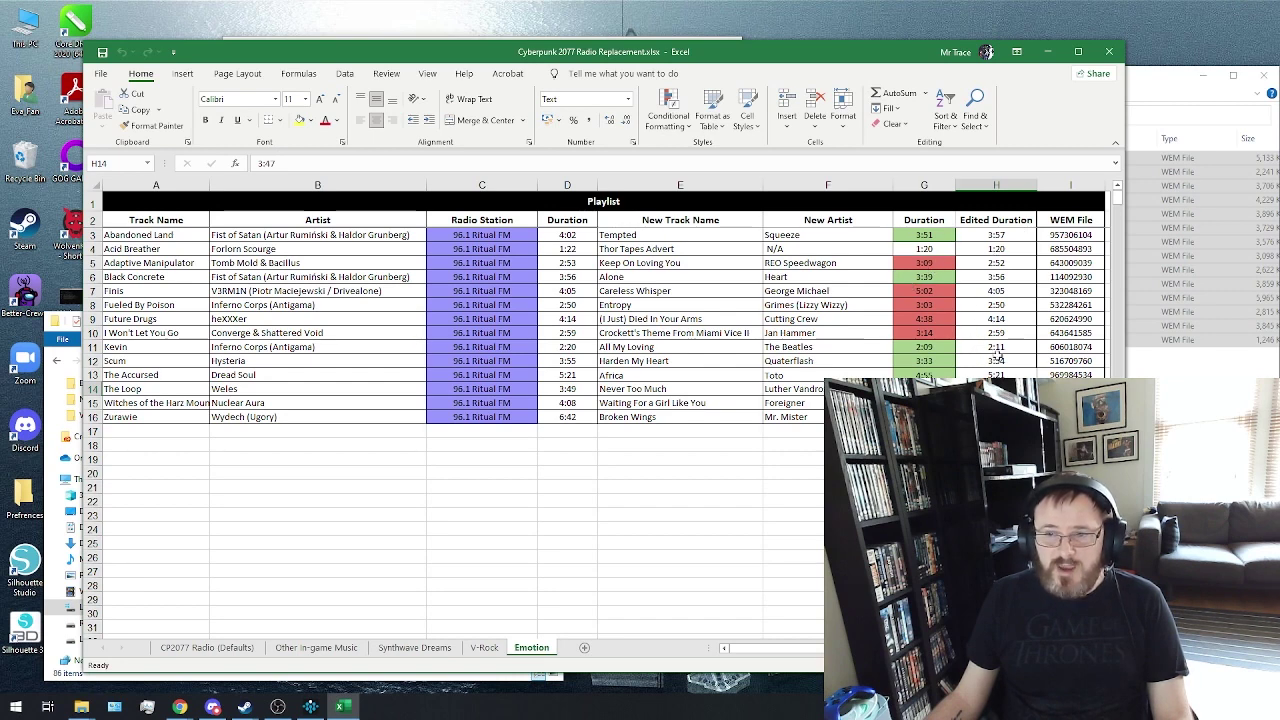
left_click(1045, 233)
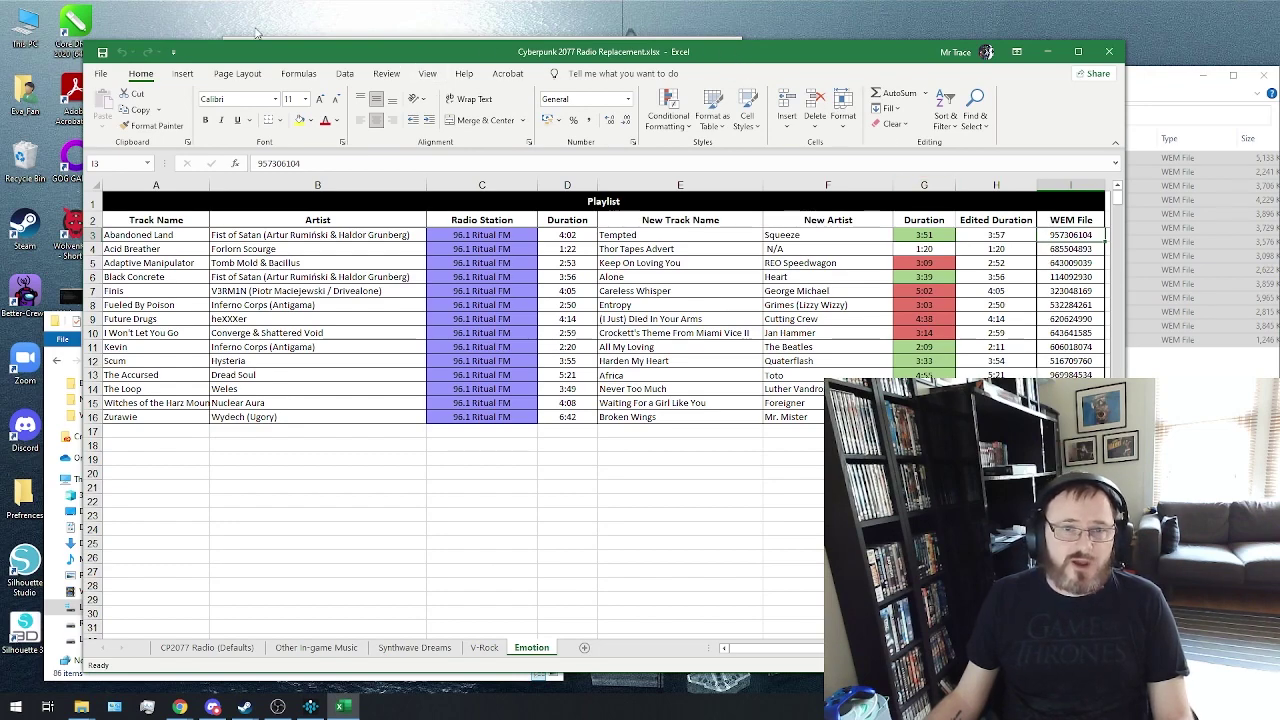
left_click_drag(229, 45, 236, 75)
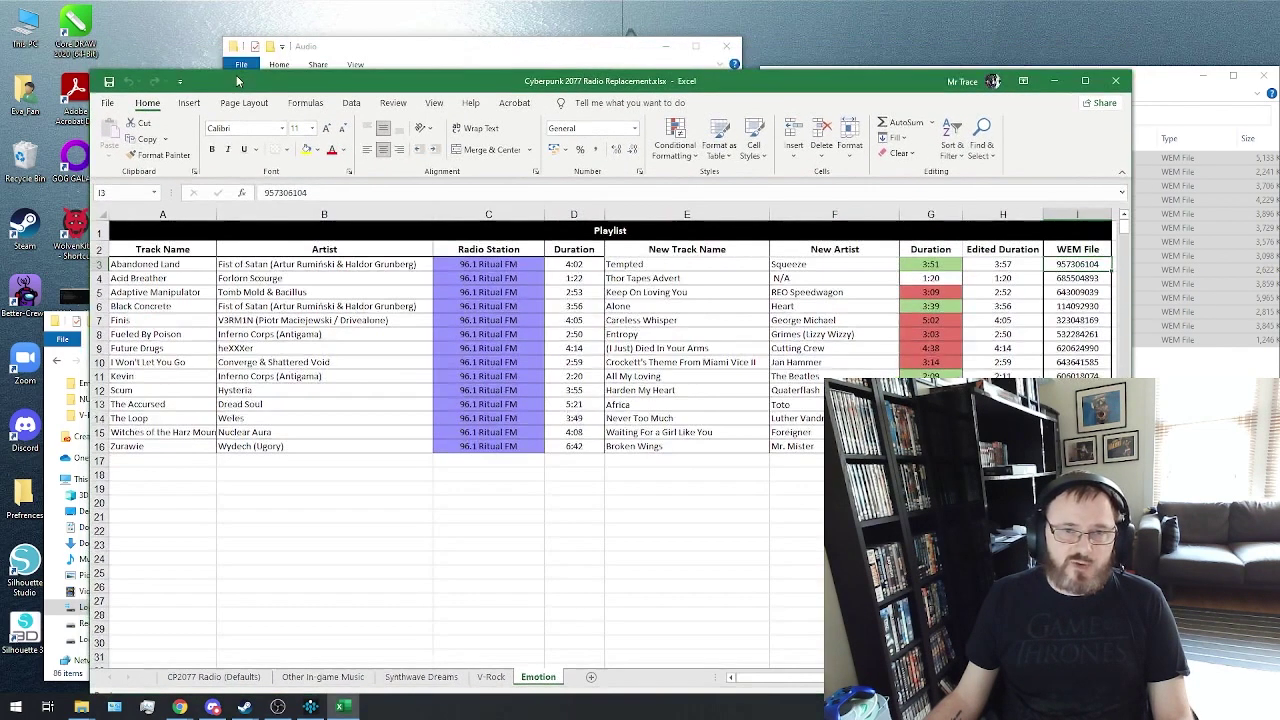
Open EmotionFM\base\sound\soundbanks and place its window beside the WEM File column
left_click(400, 48)
double_click(408, 134)
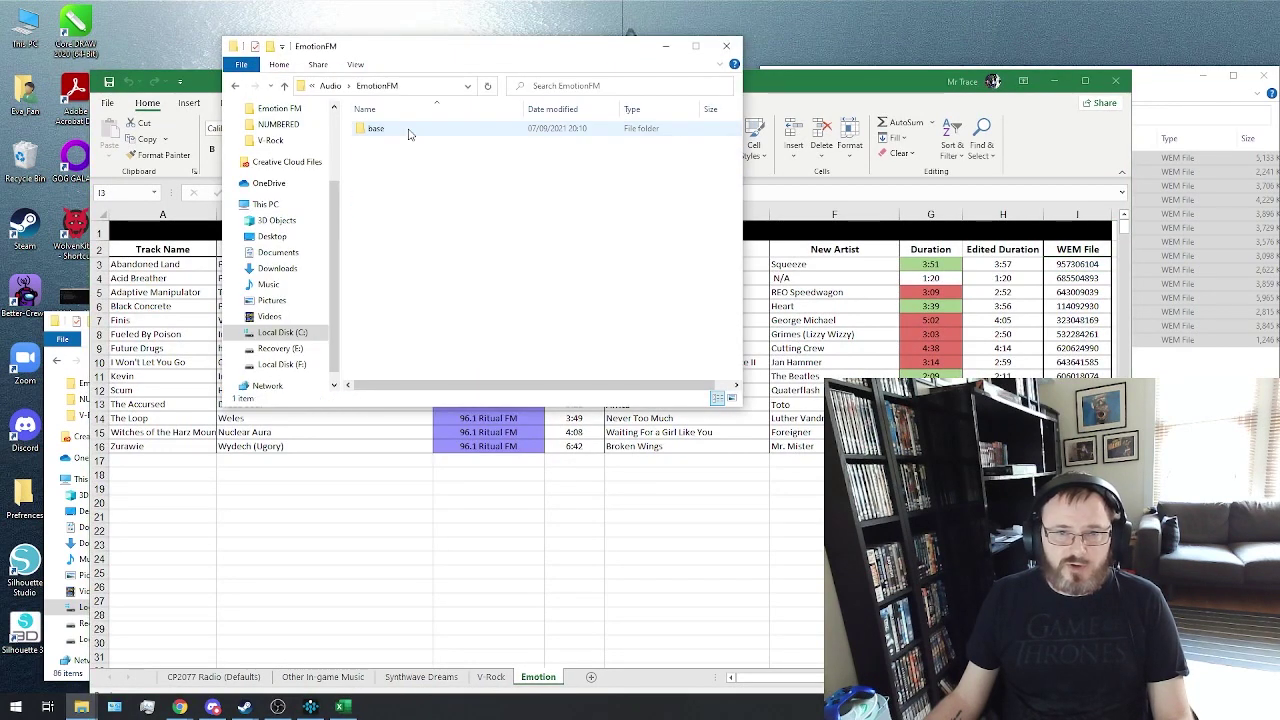
double_click(408, 134)
double_click(408, 134)
left_click(408, 134)
double_click(408, 130)
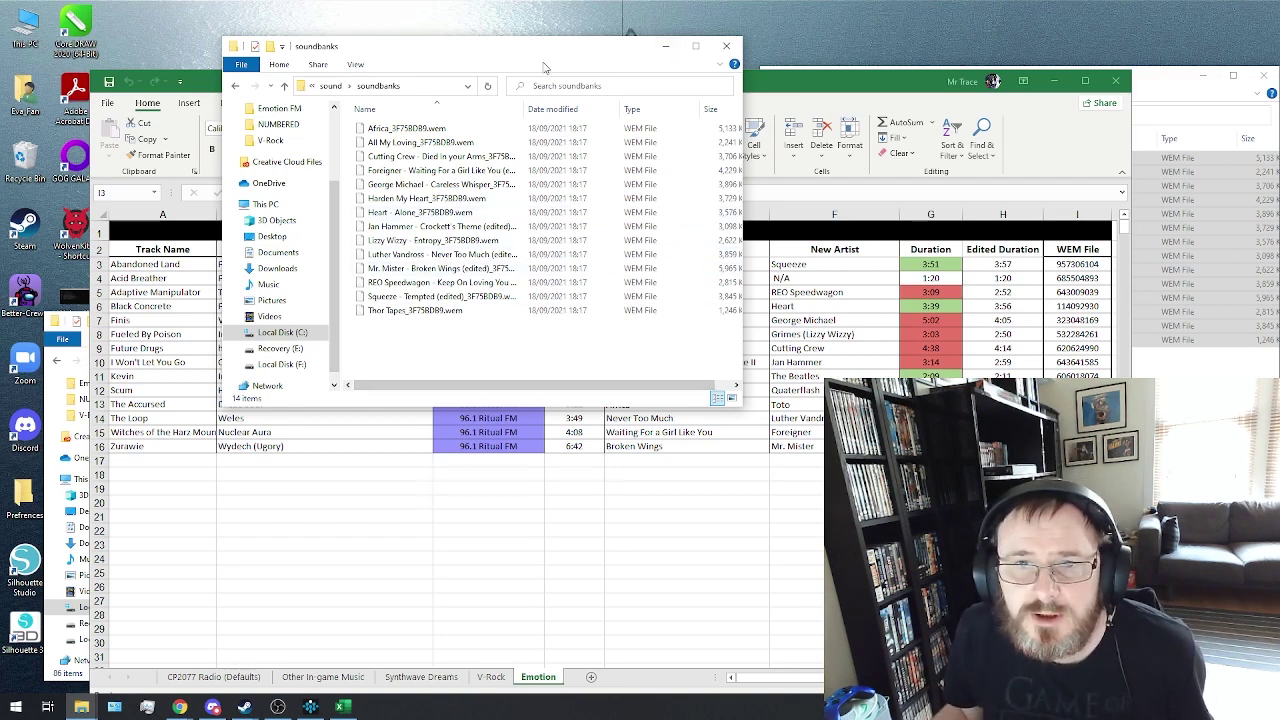
left_click_drag(437, 58, 352, 81)
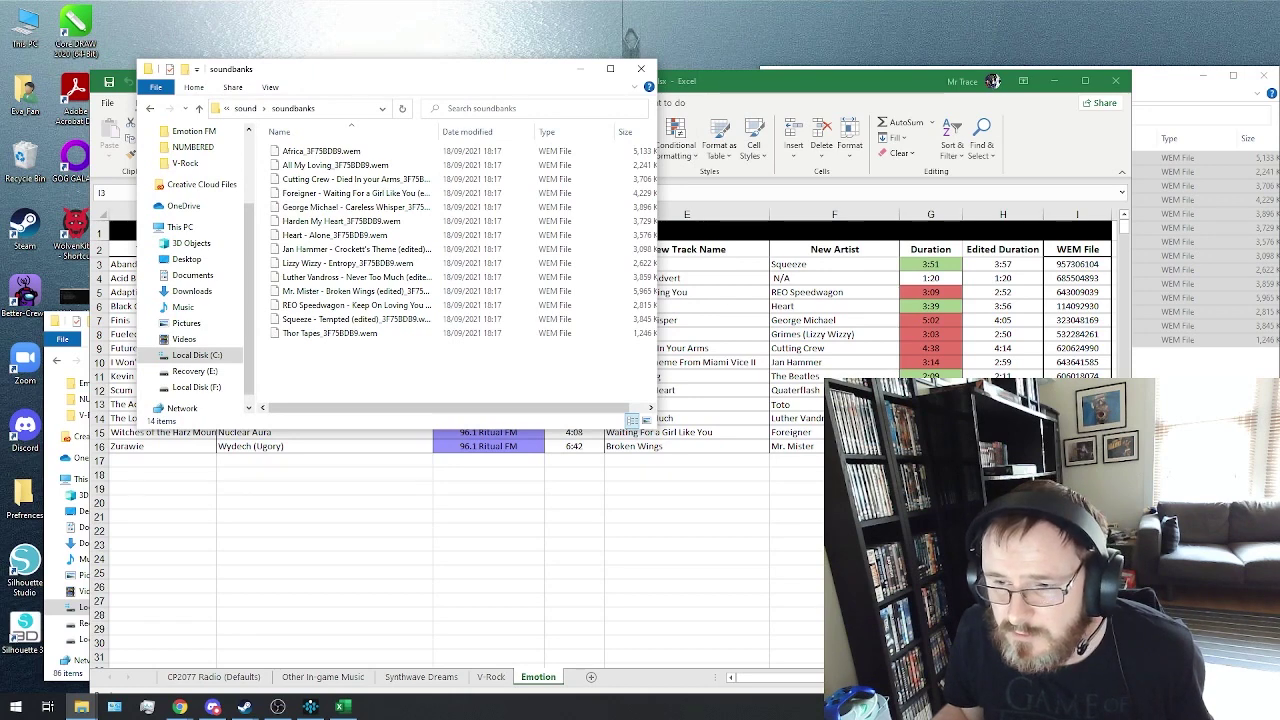
Rename the Africa file to 969984534.wem using its WEM File number from the sheet
key("alt+Tab")
key("Down")
key("Down")
key("Down")
key("Down")
key("Down")
key("Down")
key("Down")
key("Down")
key("Down")
key("Down")
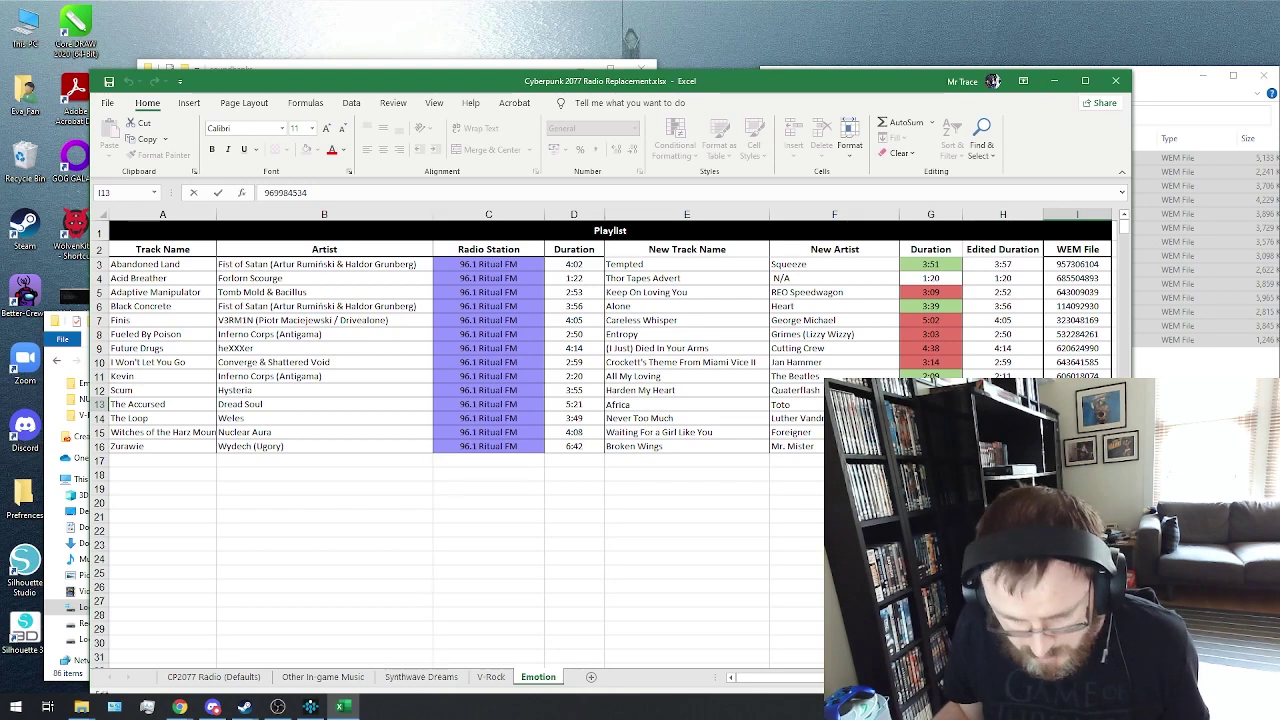
left_click(338, 61)
left_click(318, 151)
right_click(316, 151)
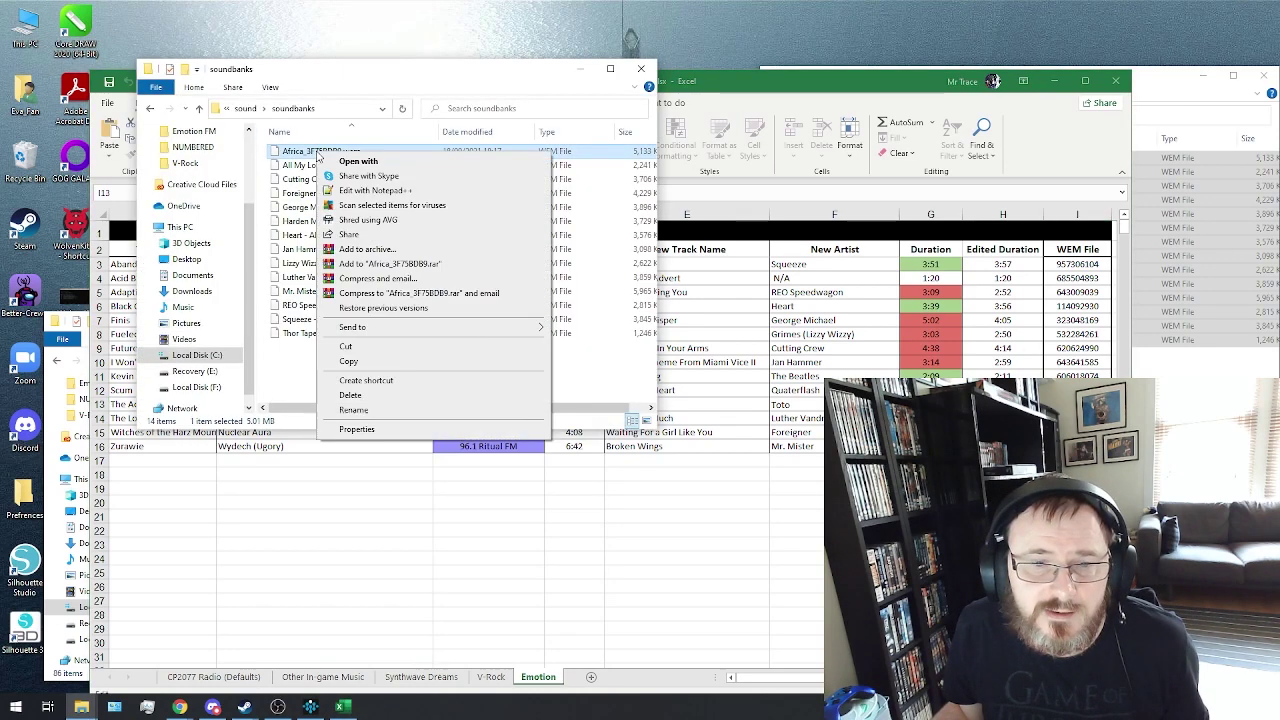
left_click(433, 413)
type("969984534")
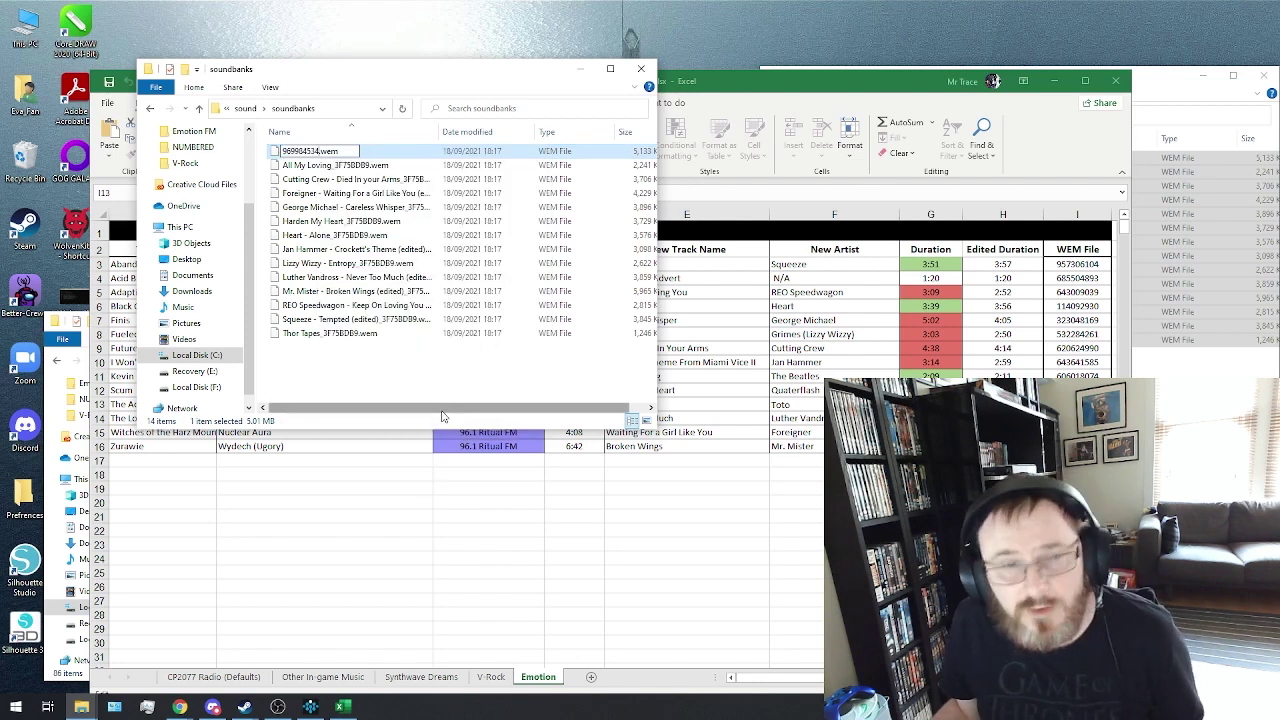
key("Return")
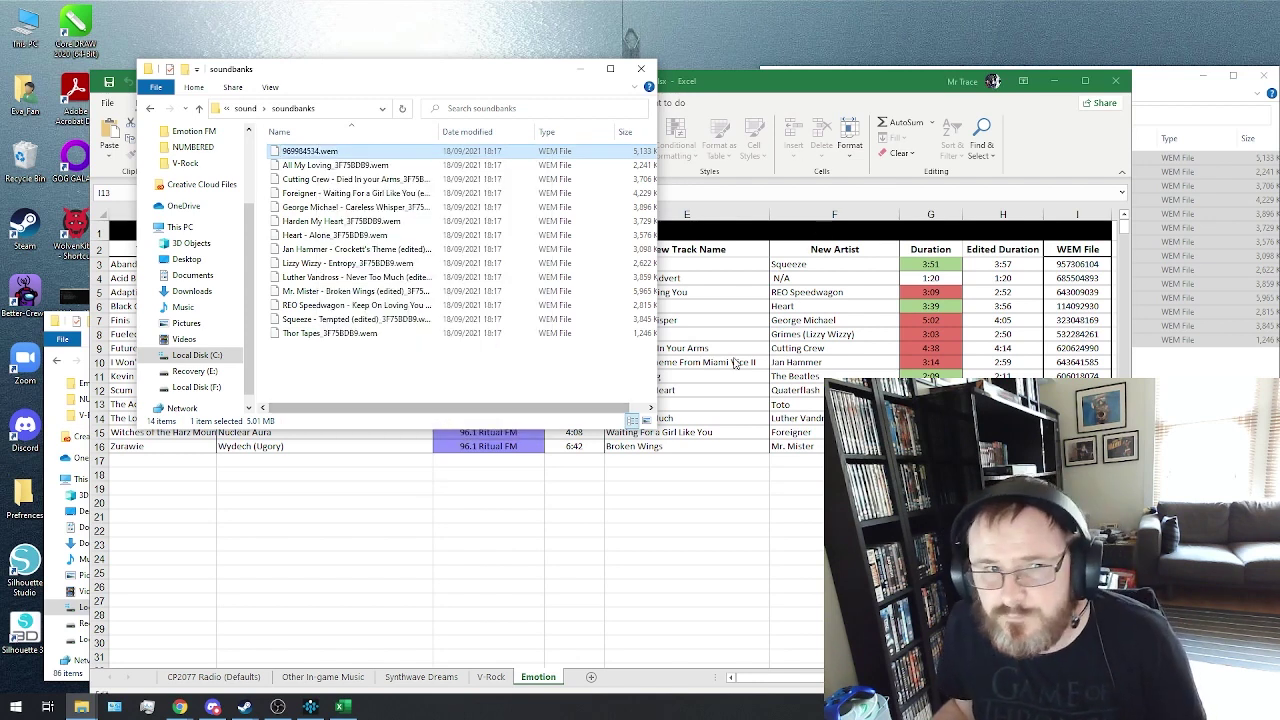
Rename the All My Loving file to 606018074.wem
left_click(720, 552)
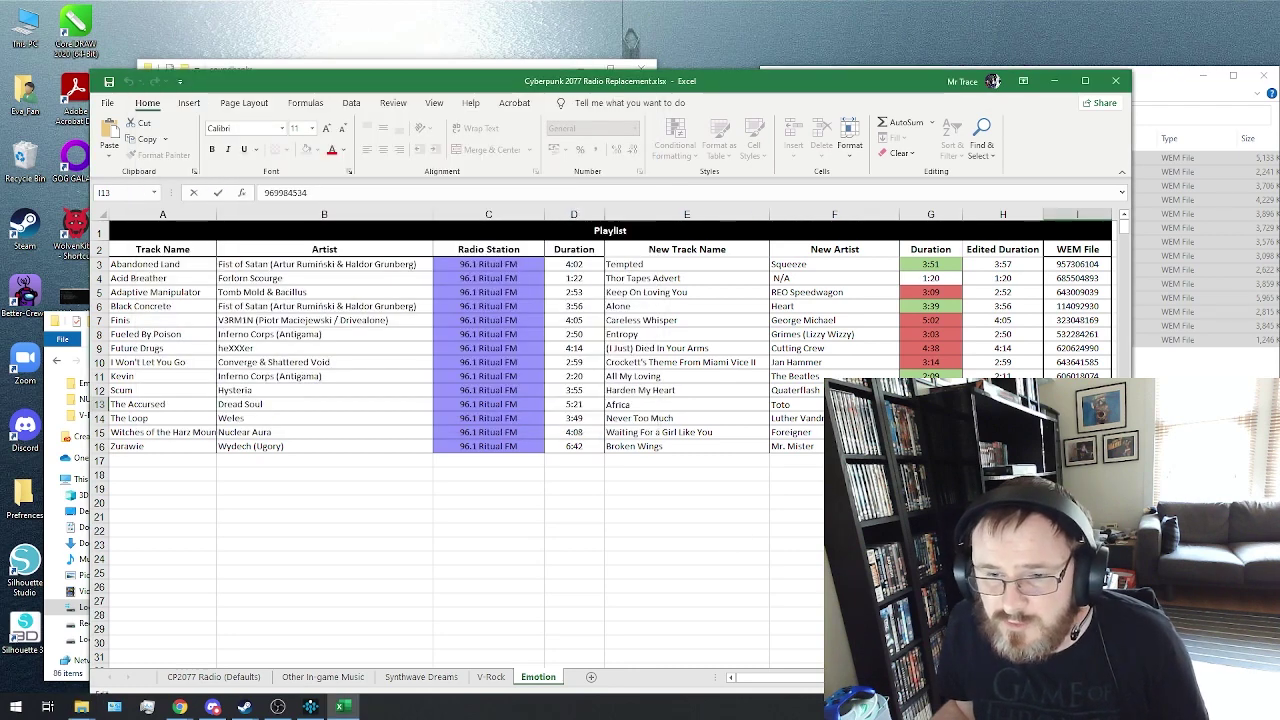
left_click(1066, 374)
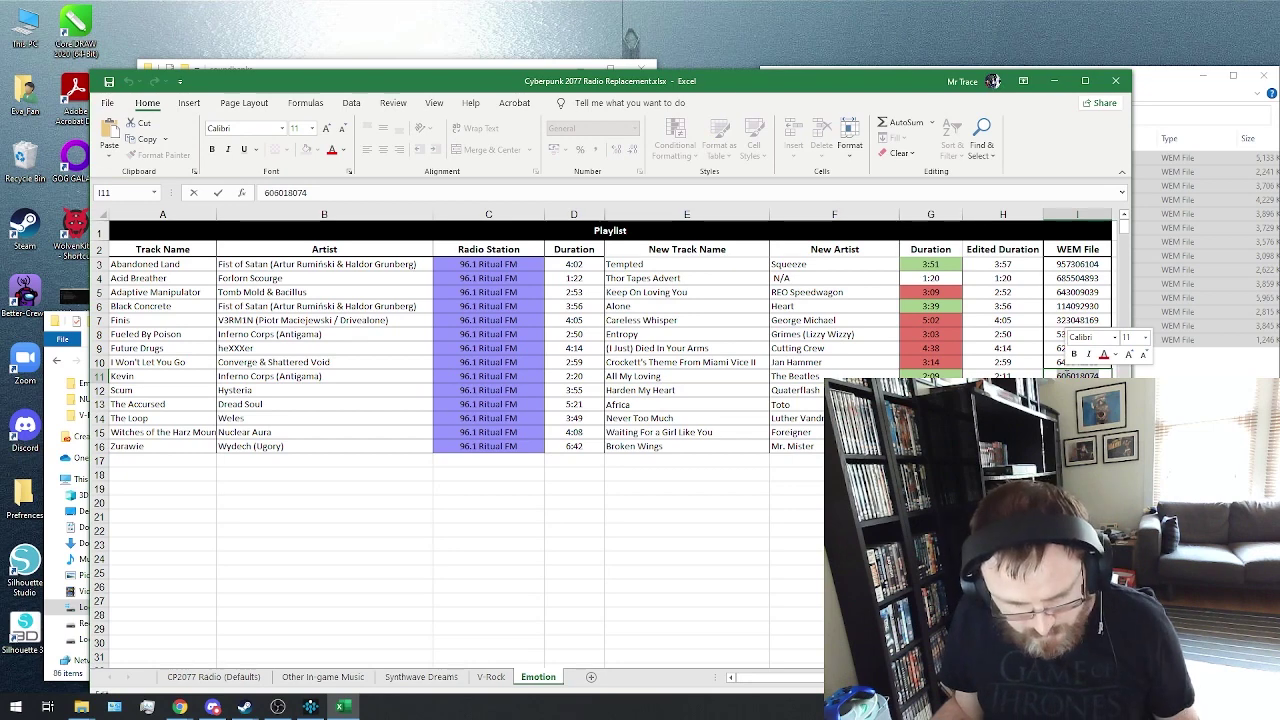
left_click(340, 65)
left_click(336, 166)
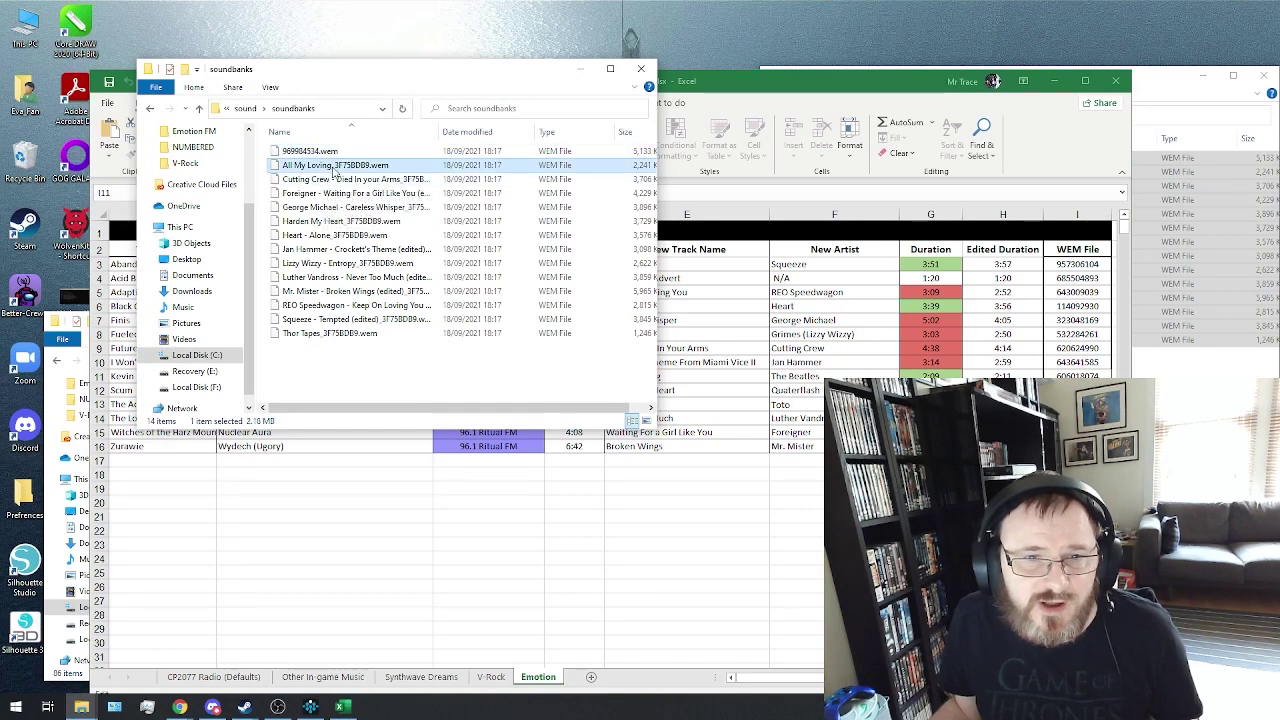
right_click(334, 170)
left_click(380, 426)
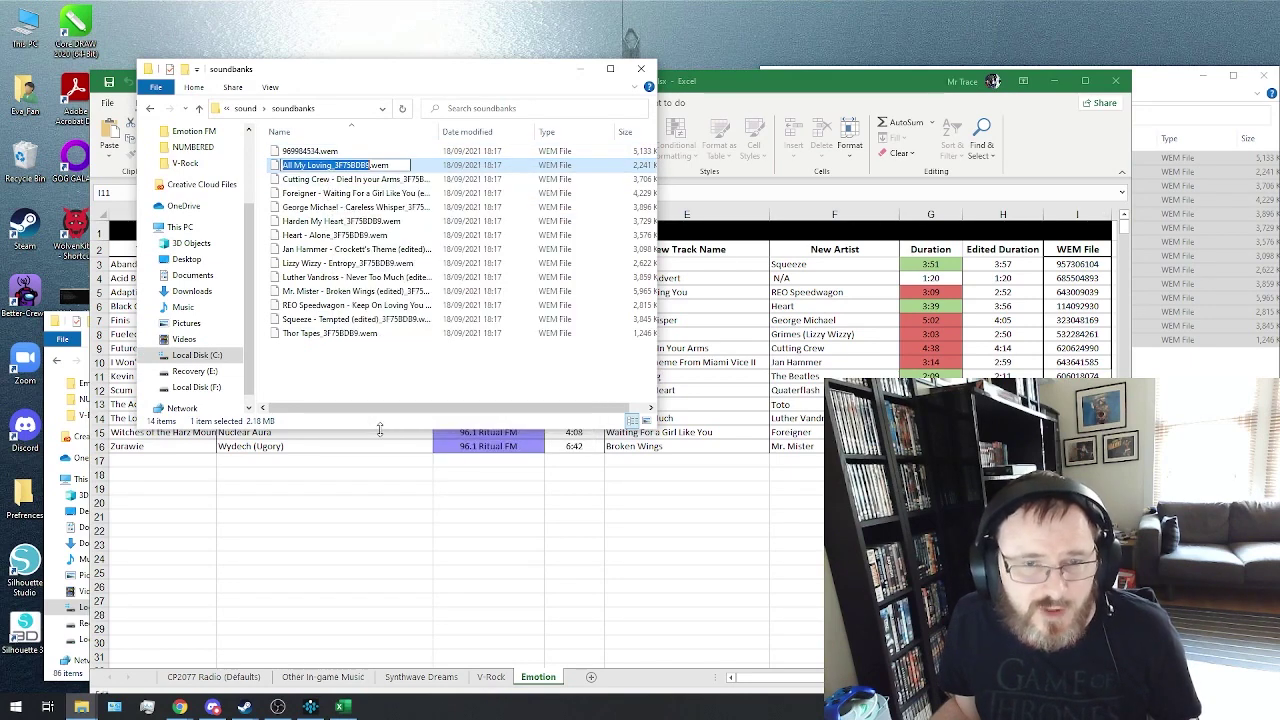
type("606018074")
key("Return")
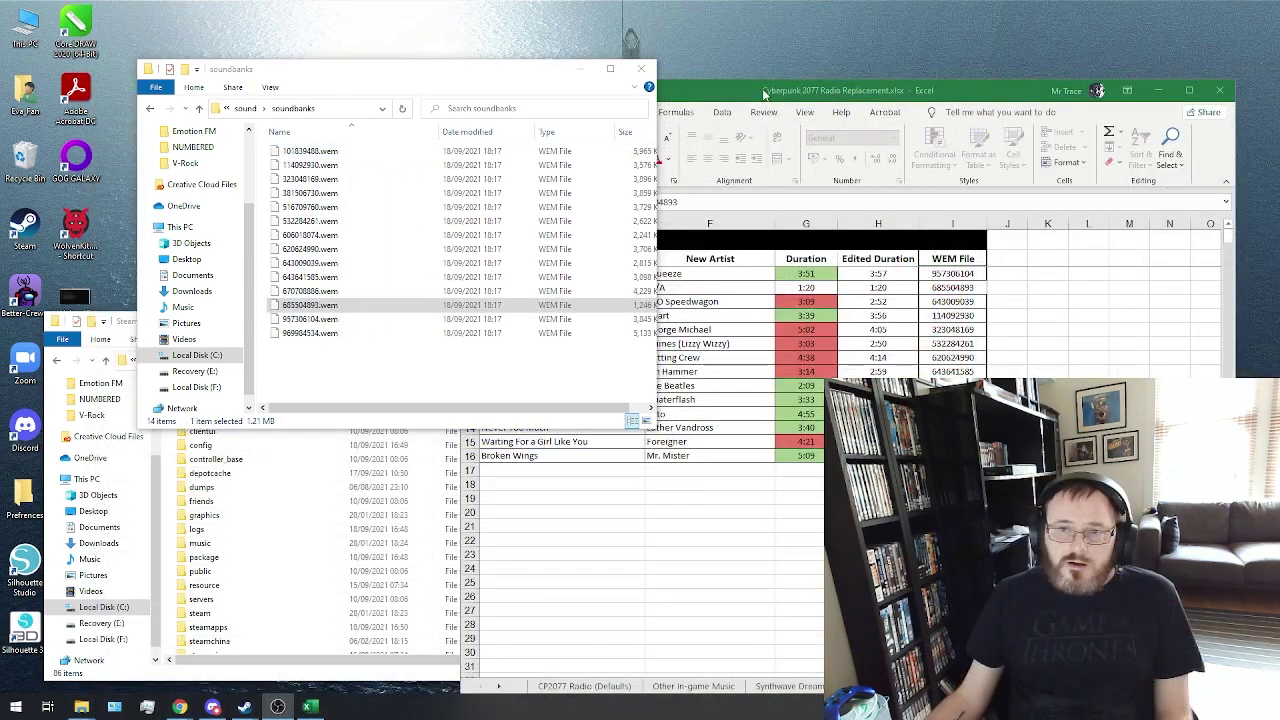
Close the playlist spreadsheet without saving changes
left_click_drag(1080, 30, 933, 76)
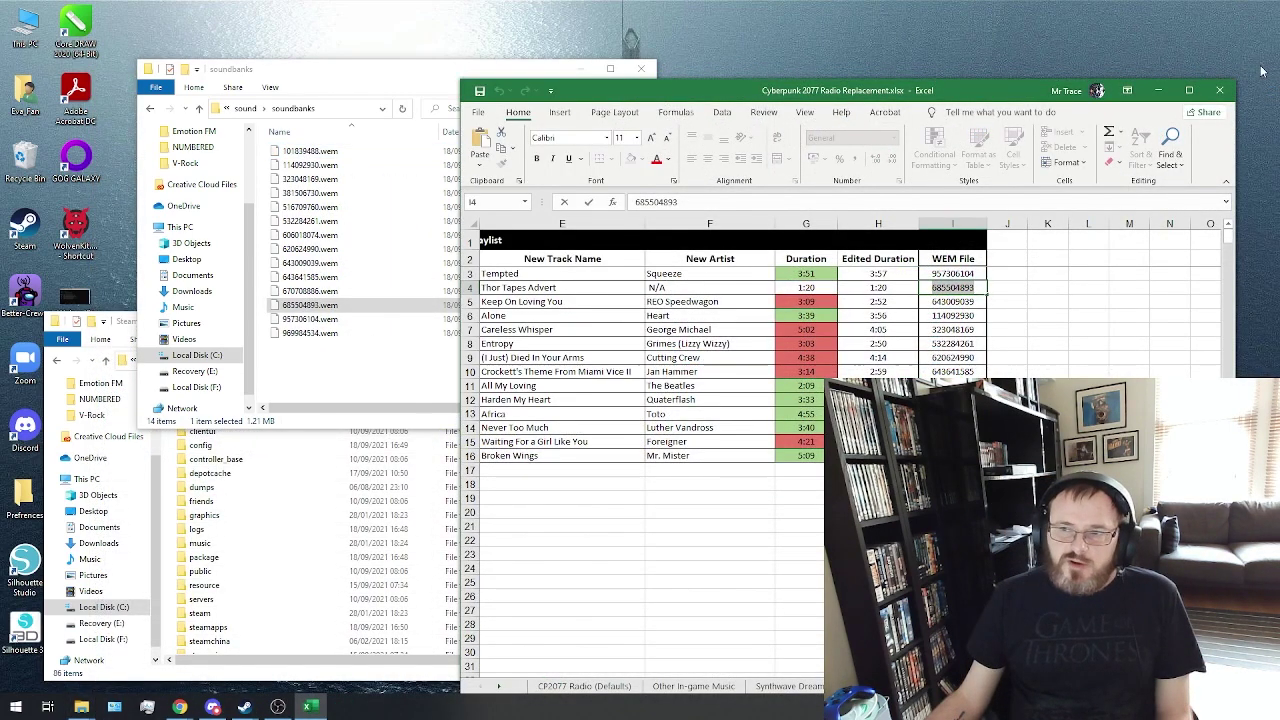
left_click(1219, 90)
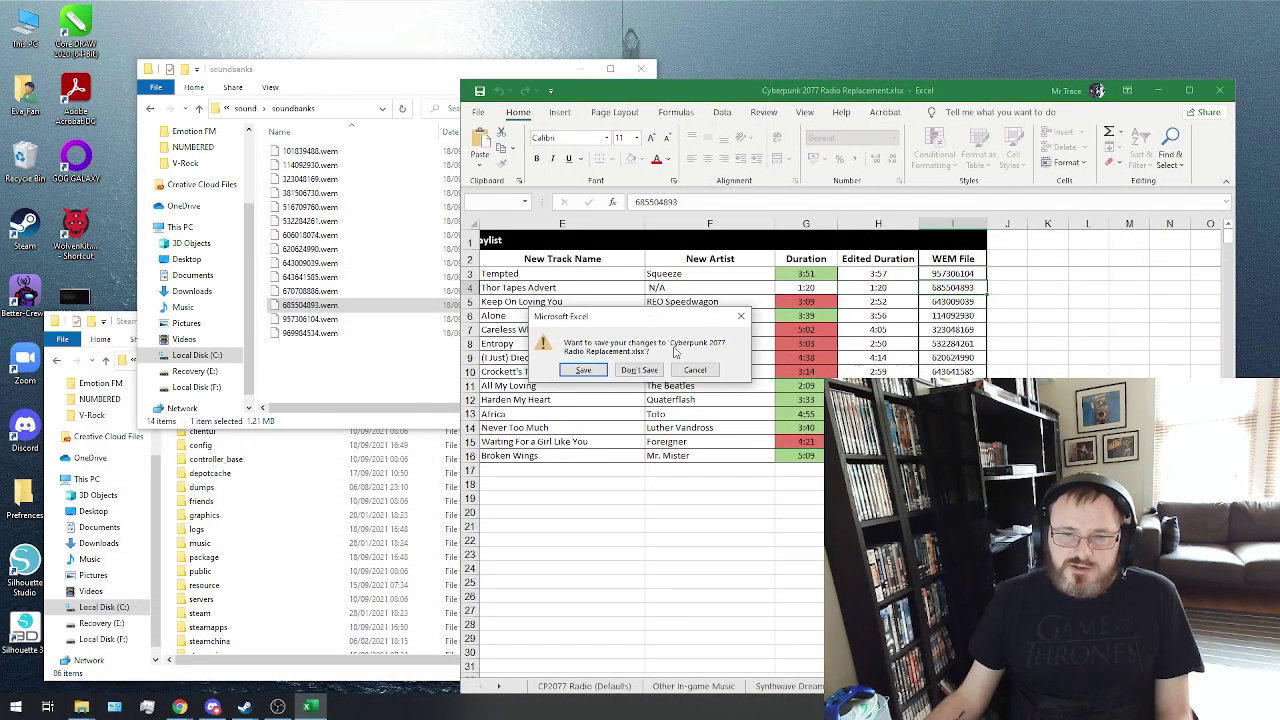
left_click(636, 370)
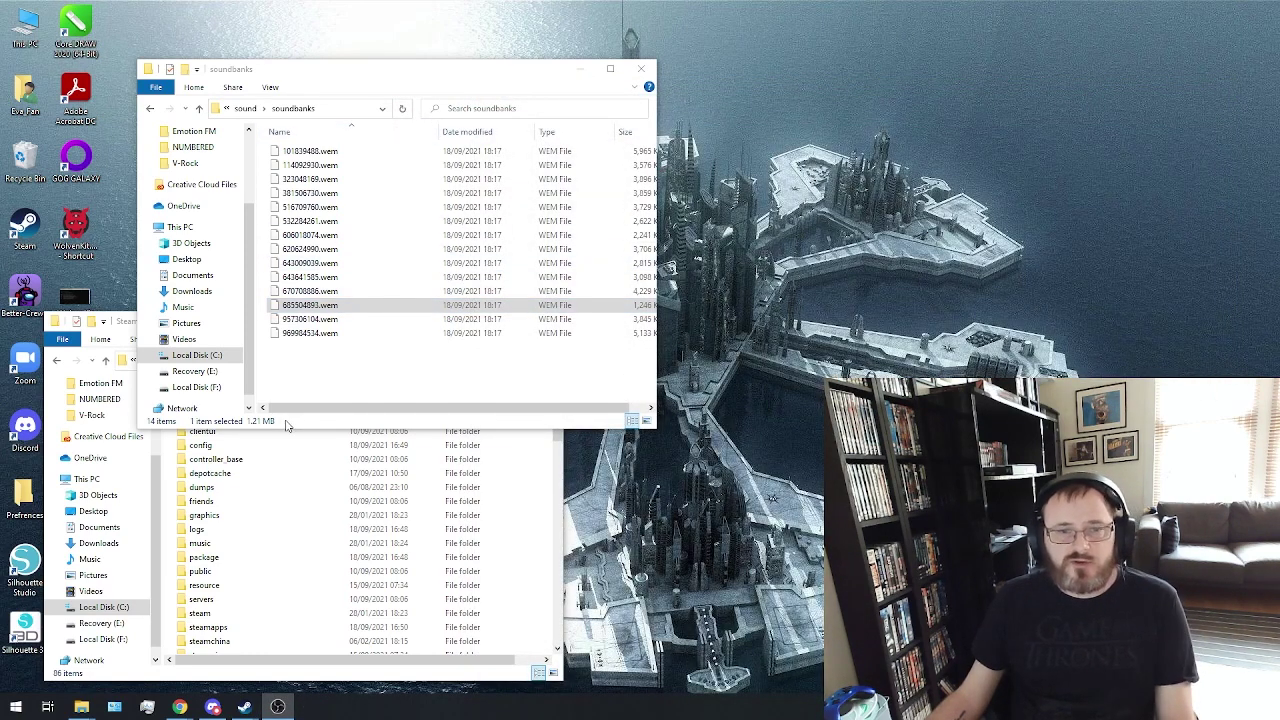
Navigate Explorer back out of soundbanks to the CyberpunkMods folder
left_click(149, 109)
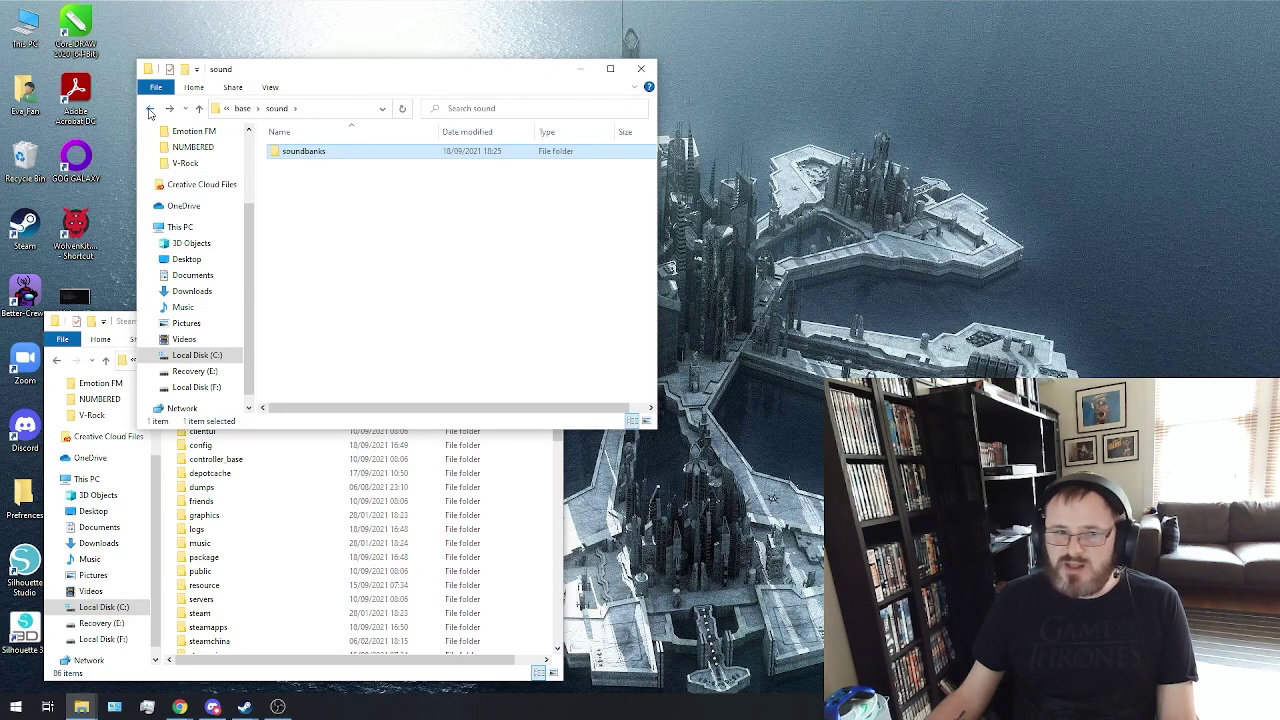
left_click(149, 109)
left_click(149, 109)
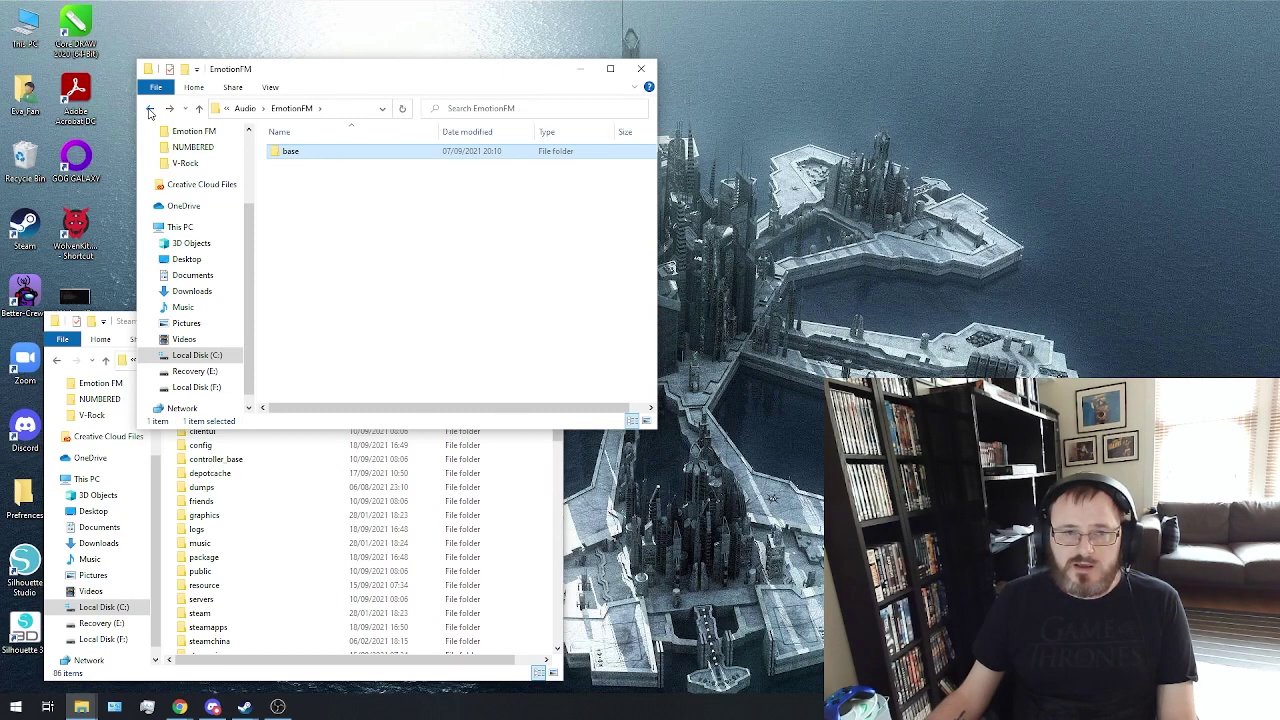
left_click(149, 109)
left_click(169, 108)
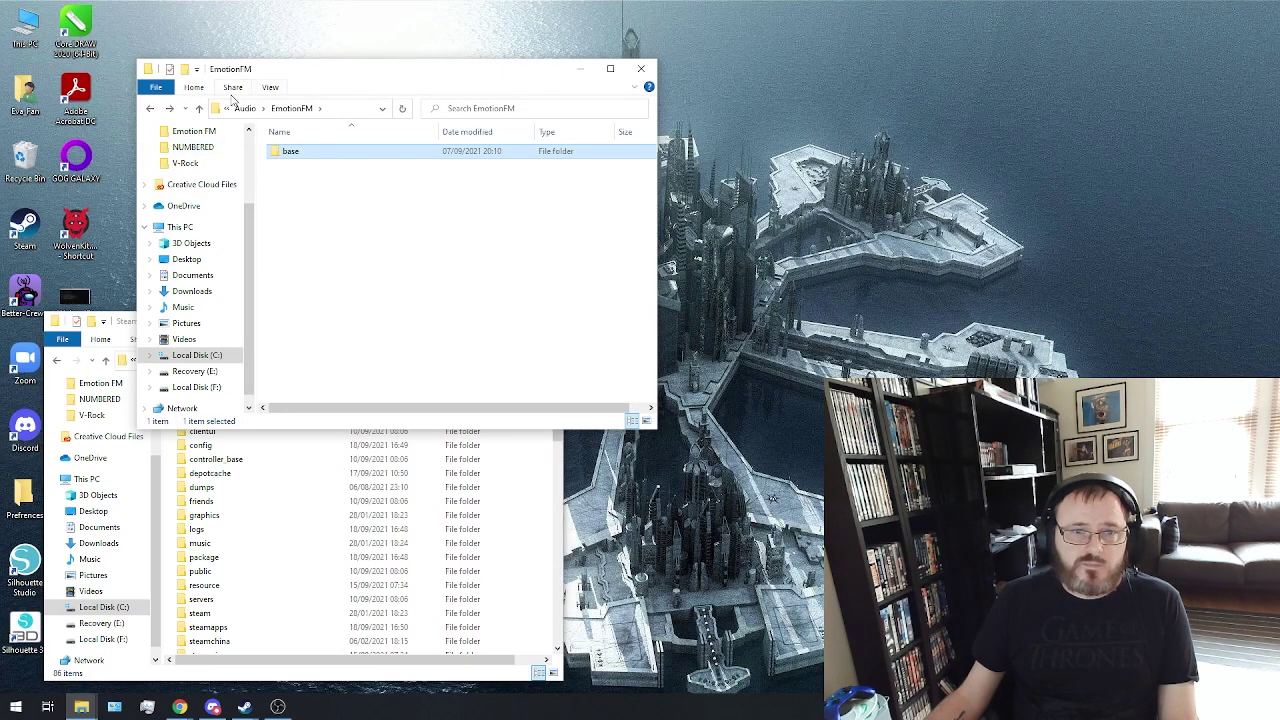
left_click(198, 109)
left_click(197, 110)
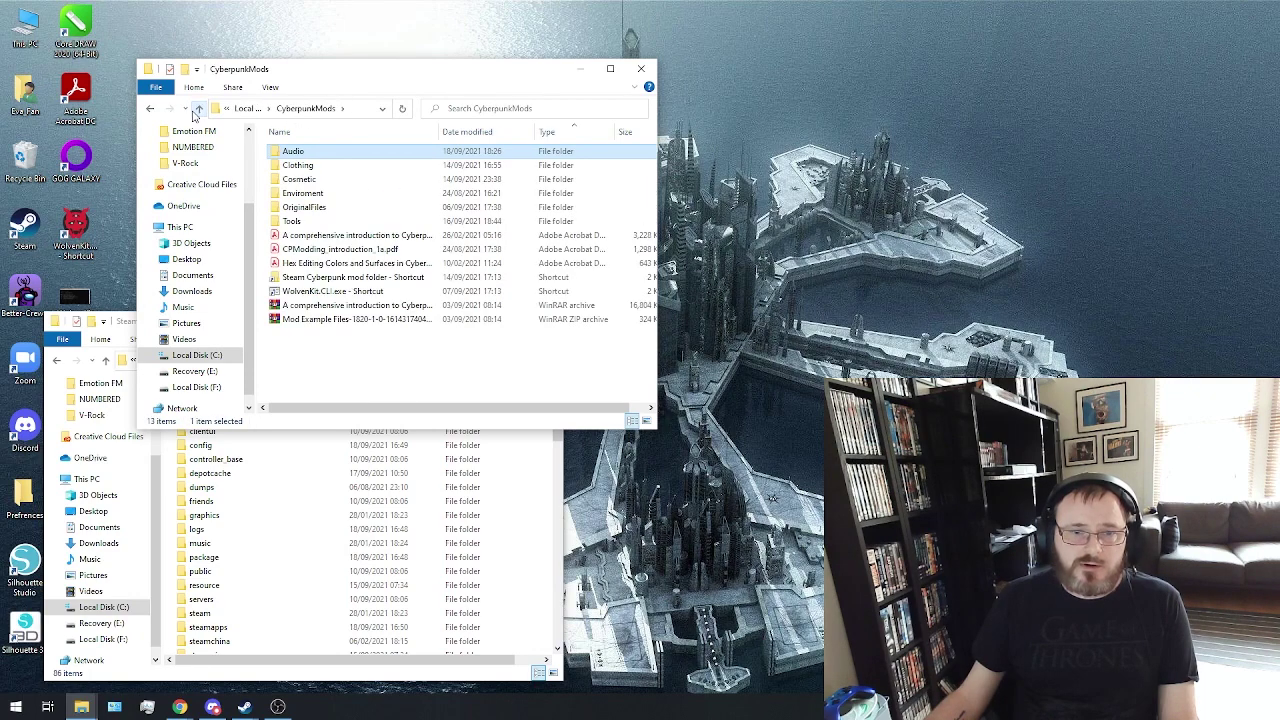
Launch WolvenKit CLI and copy the CyberpunkMods\Audio\EmotionFM folder path from Explorer
left_click(330, 290)
double_click(330, 290)
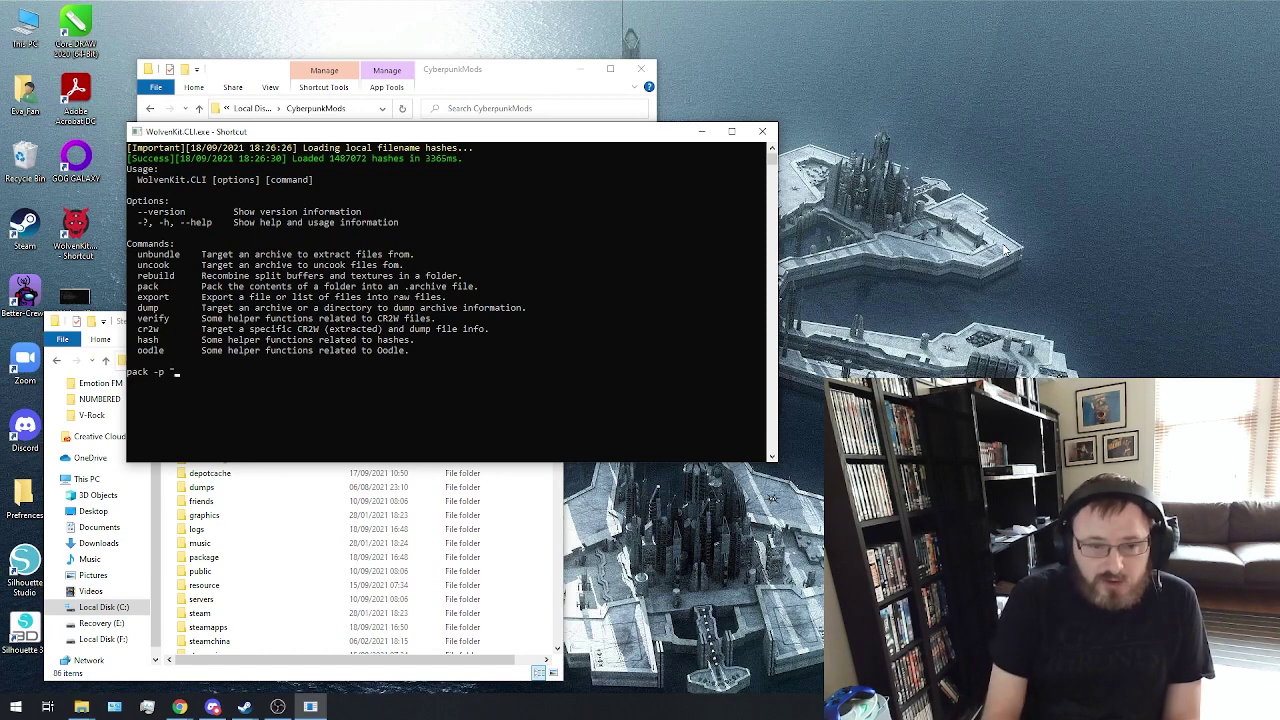
left_click(455, 69)
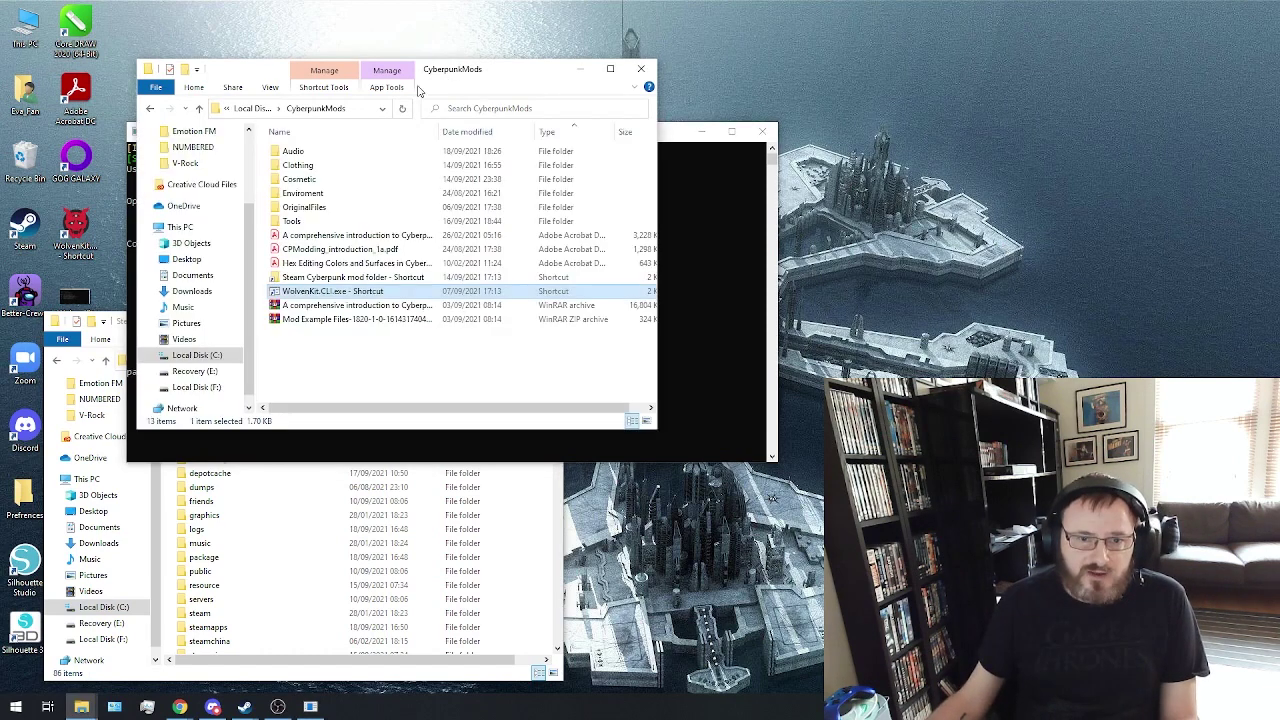
double_click(350, 152)
double_click(349, 151)
left_click(338, 110)
key("ctrl+c")
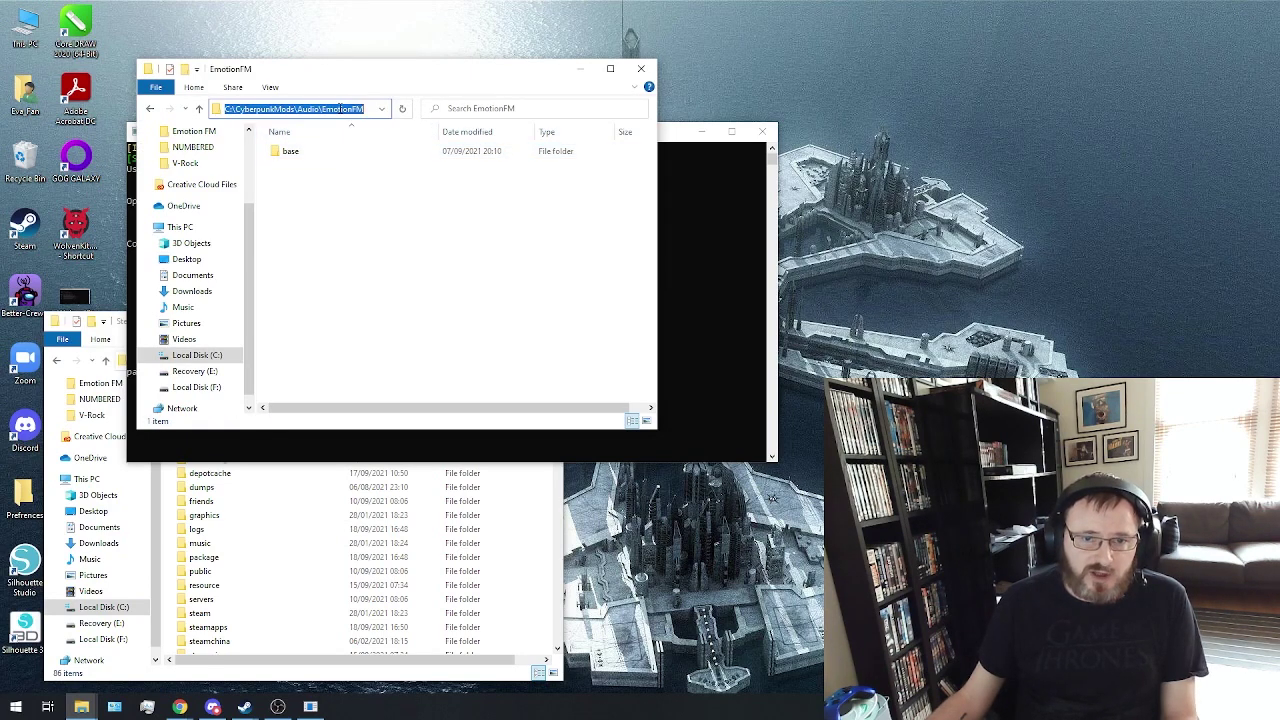
Run pack -p with the quoted EmotionFM path to build basegame_EmotionFM.archive
left_click(710, 352)
key("ctrl+v")
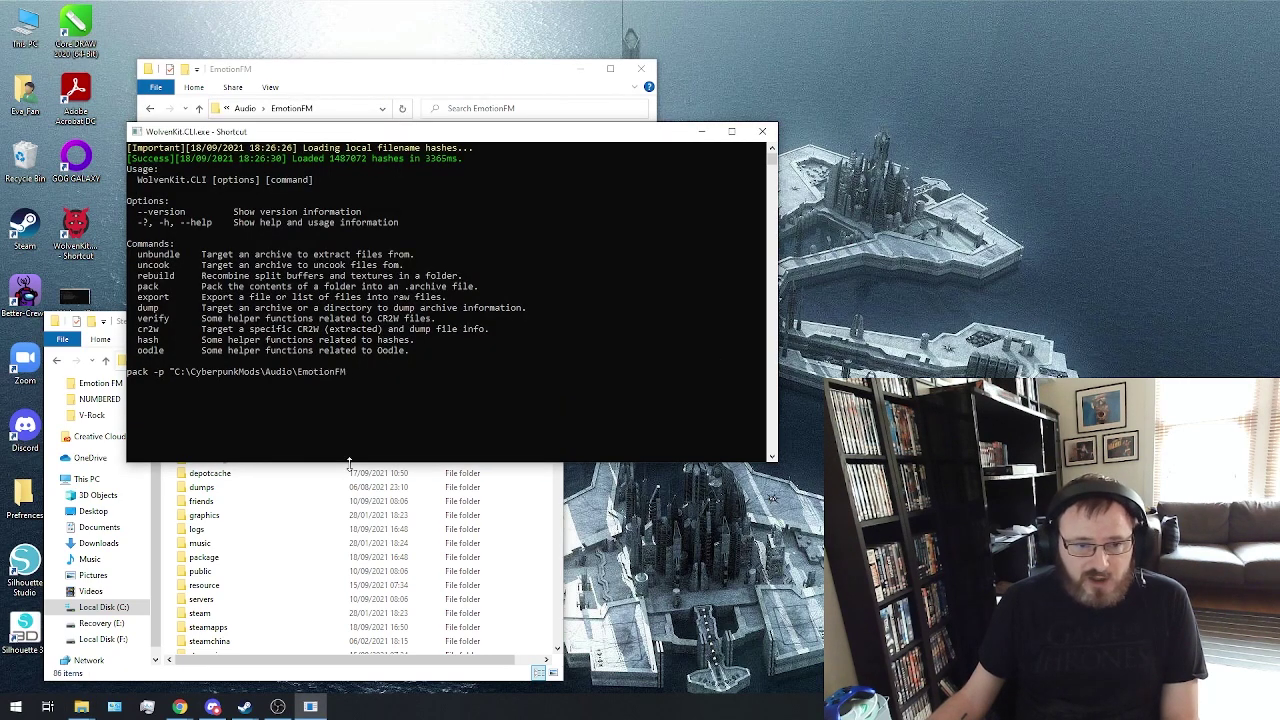
type("\"")
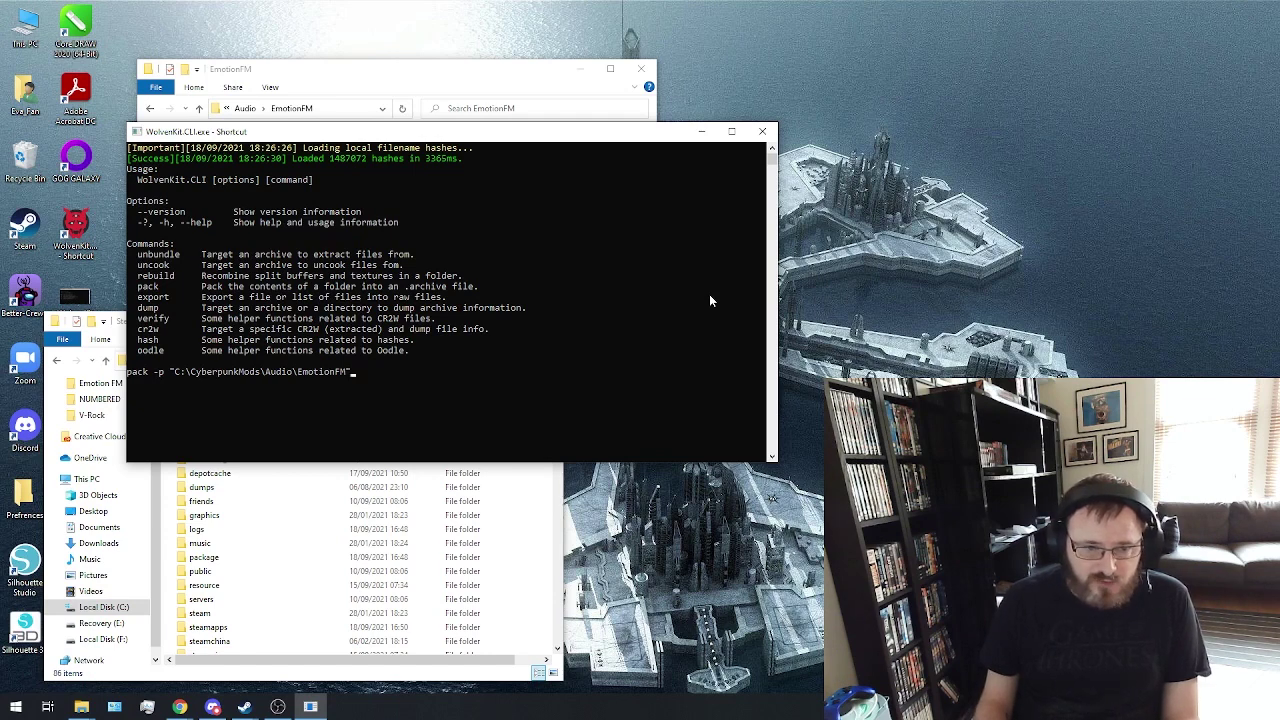
key("Return")
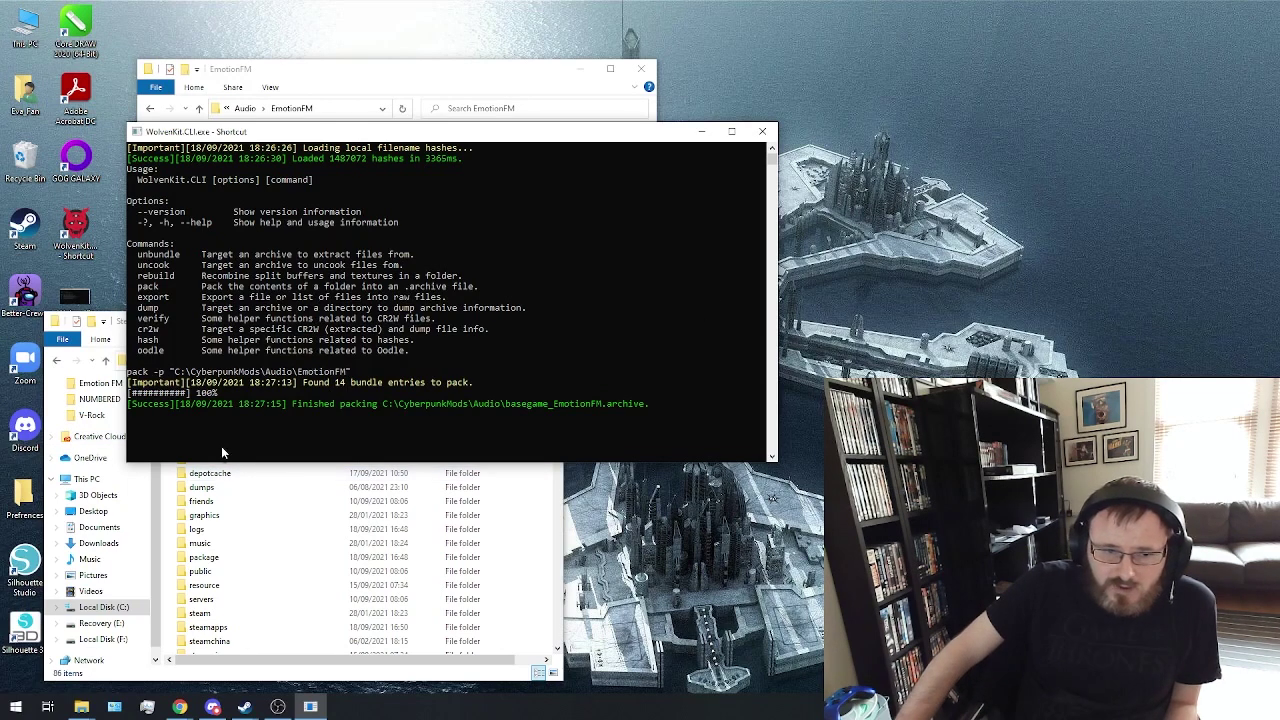
Return to the Audio folder showing basegame_EmotionFM.archive and close the WolvenKit console
left_click(322, 80)
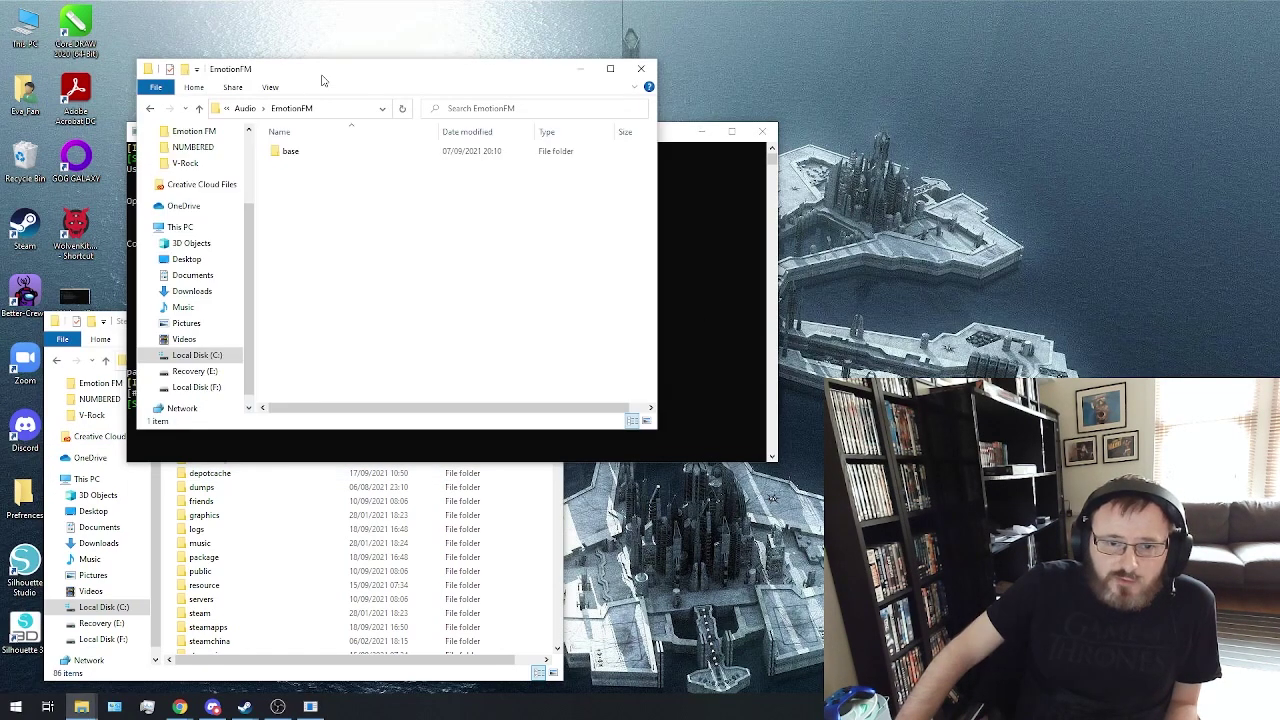
left_click(245, 109)
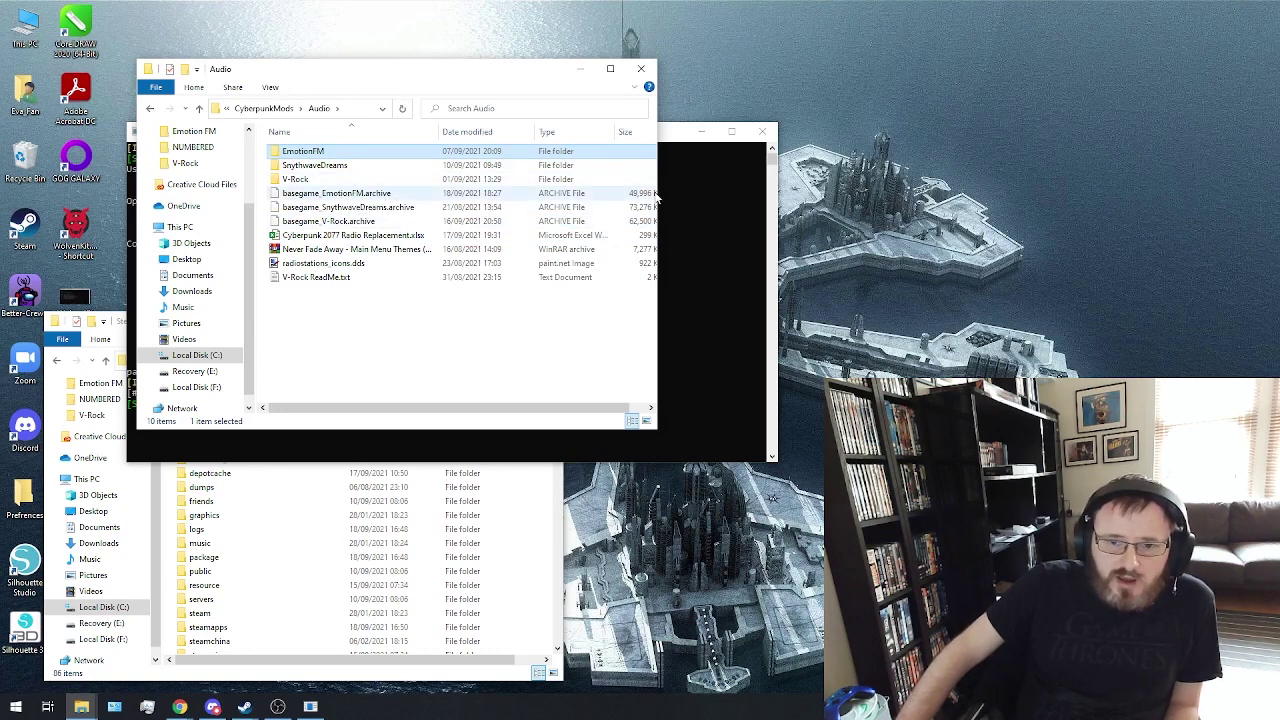
left_click(762, 131)
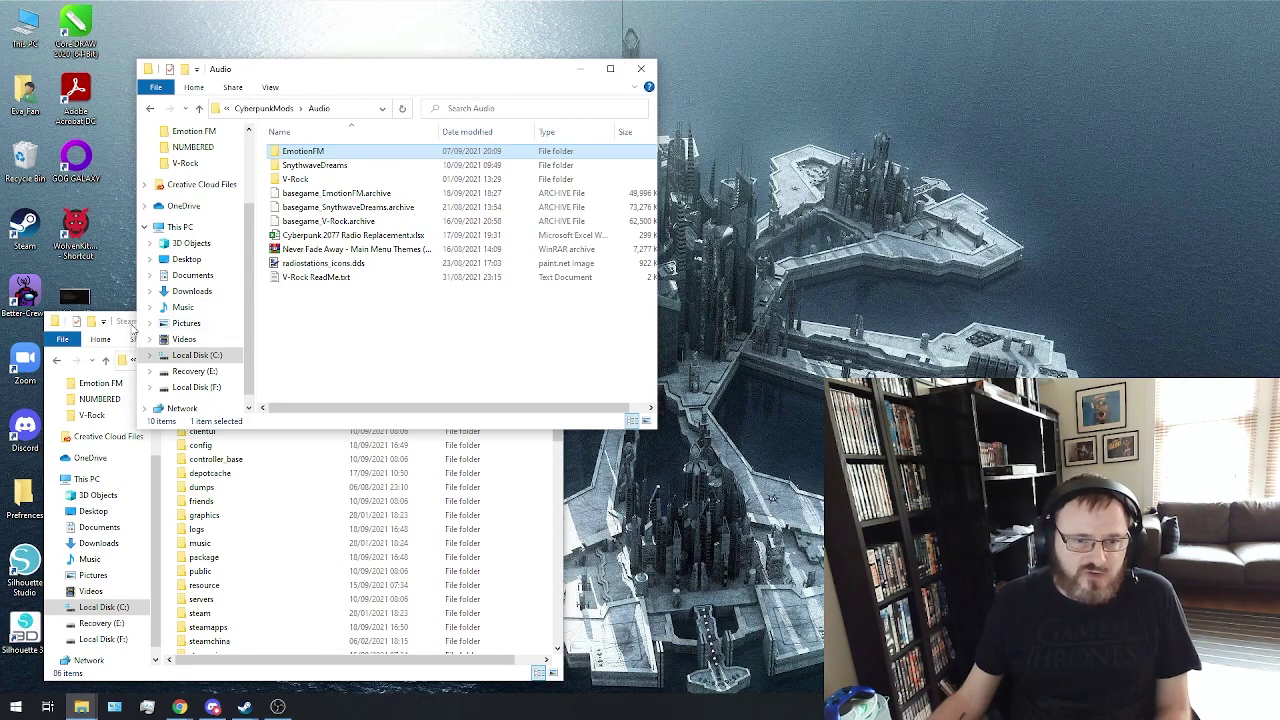
Browse Steam to steamapps\common\Cyberpunk 2077\archive\pc\mod and scan its 42 archives
left_click(129, 327)
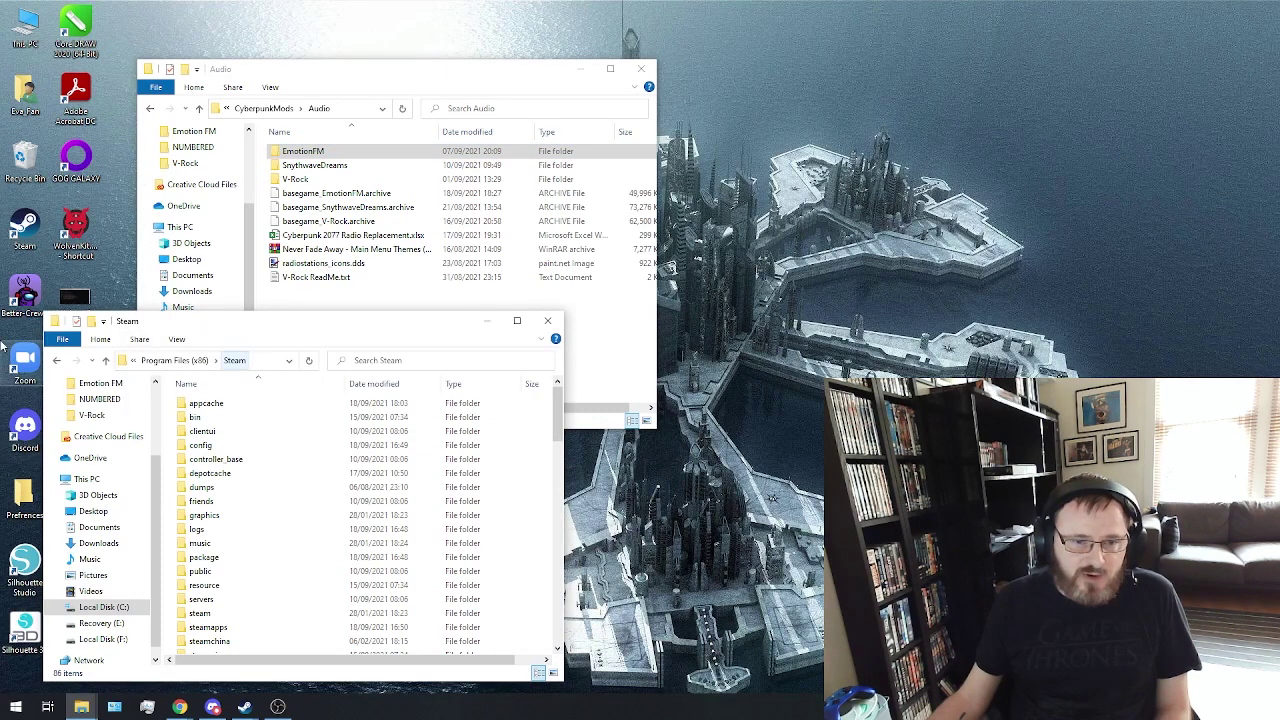
scroll(290, 531, "down", 2)
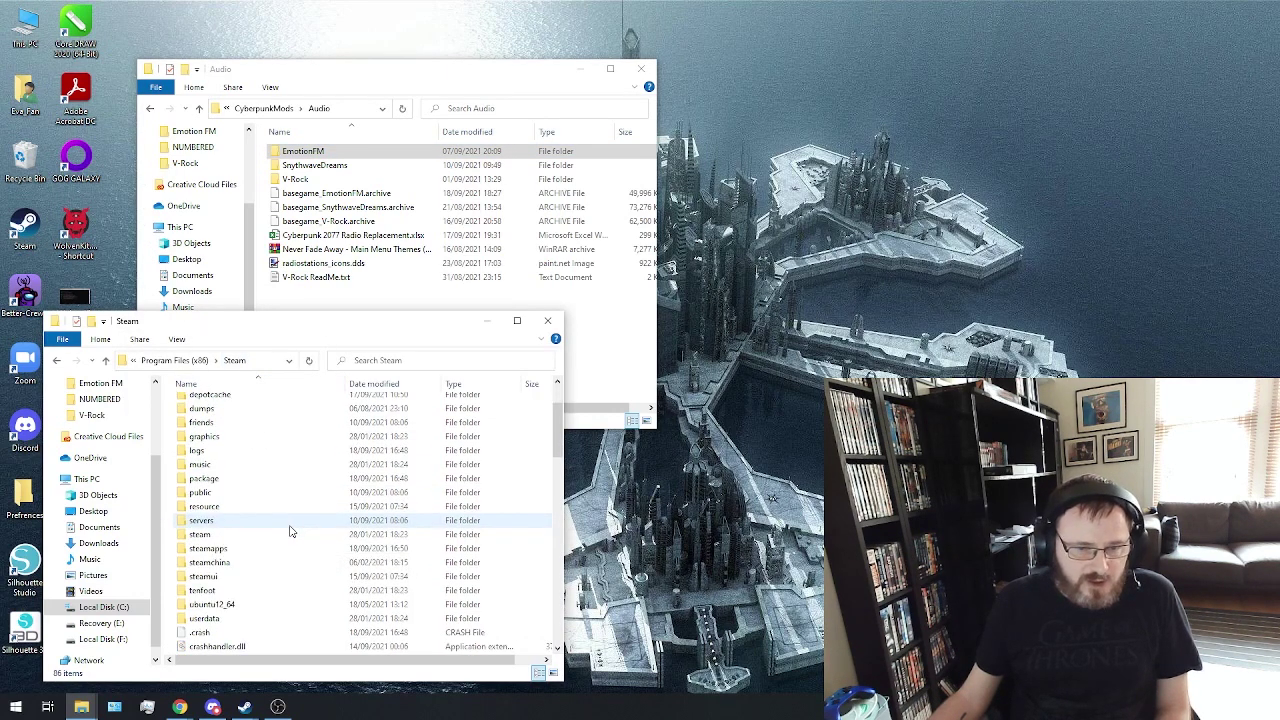
double_click(252, 548)
double_click(256, 405)
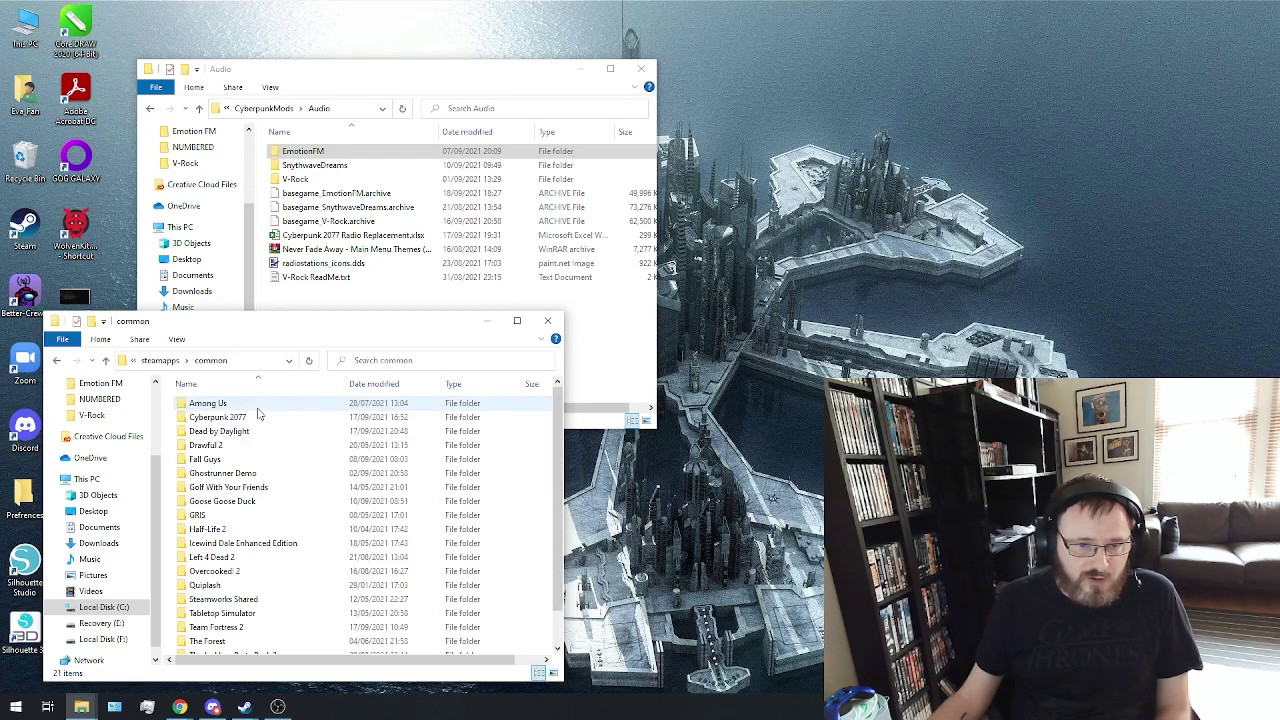
left_click(237, 419)
double_click(237, 421)
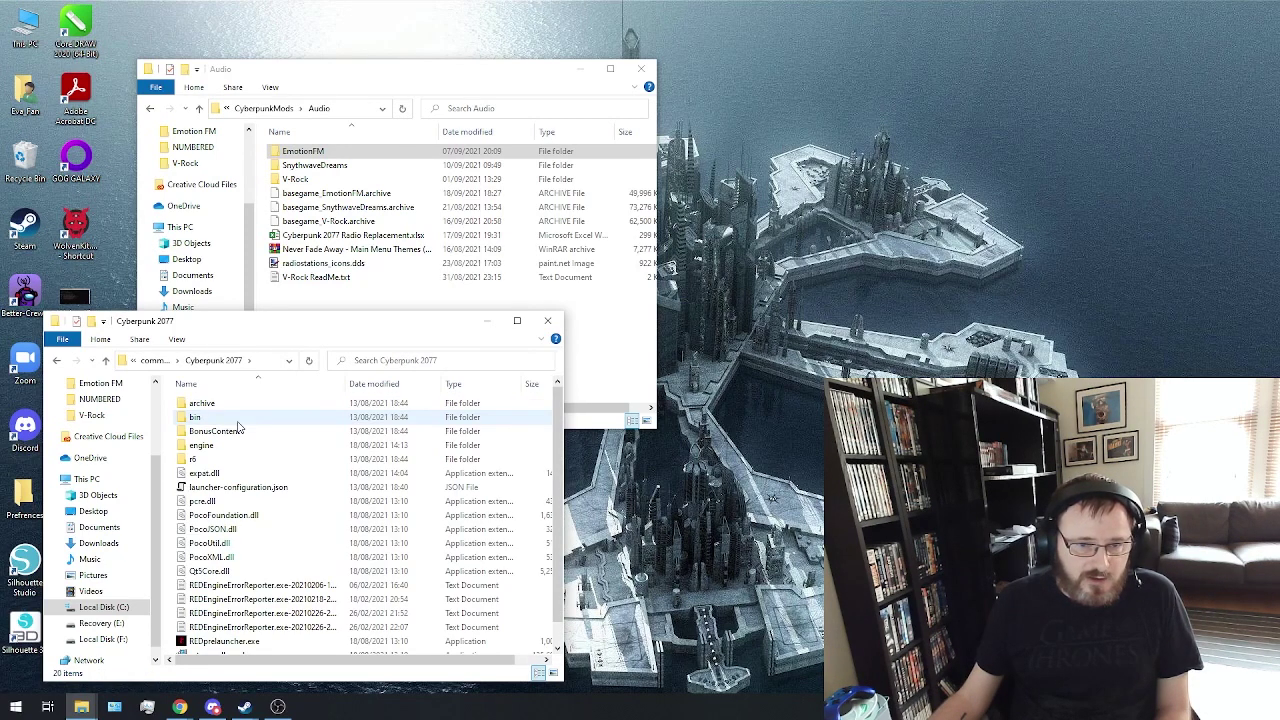
double_click(249, 405)
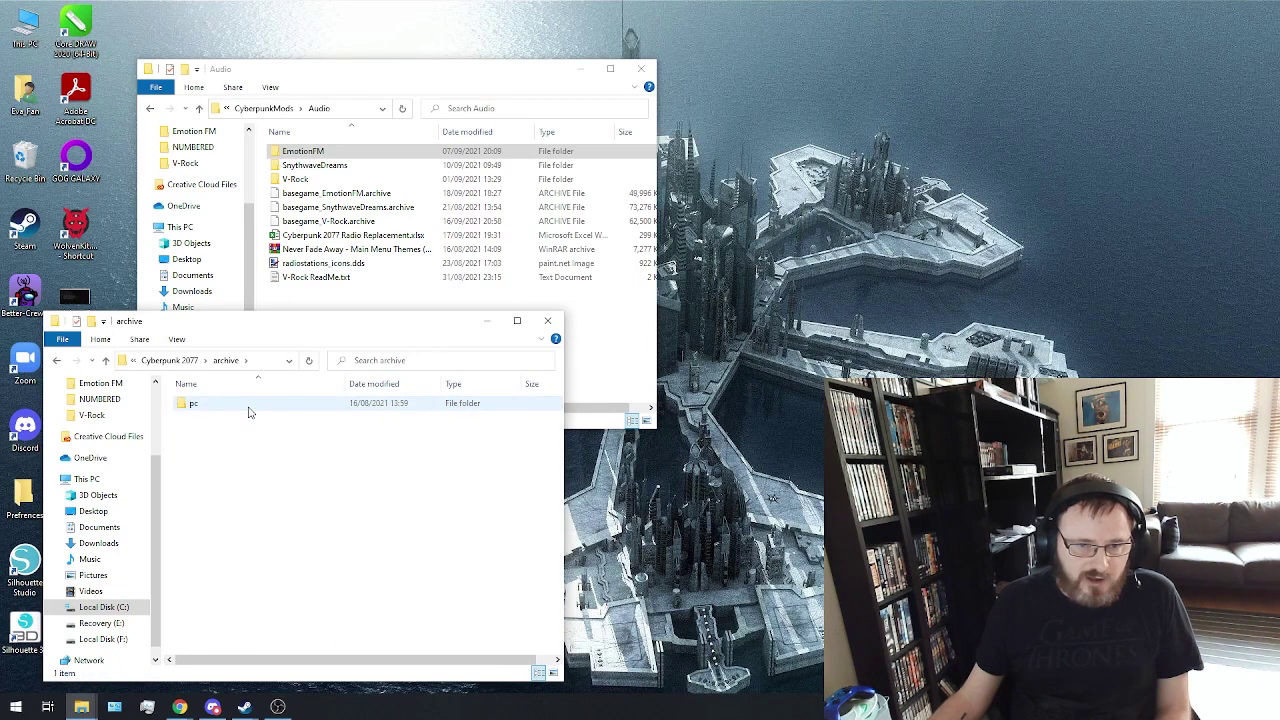
double_click(249, 405)
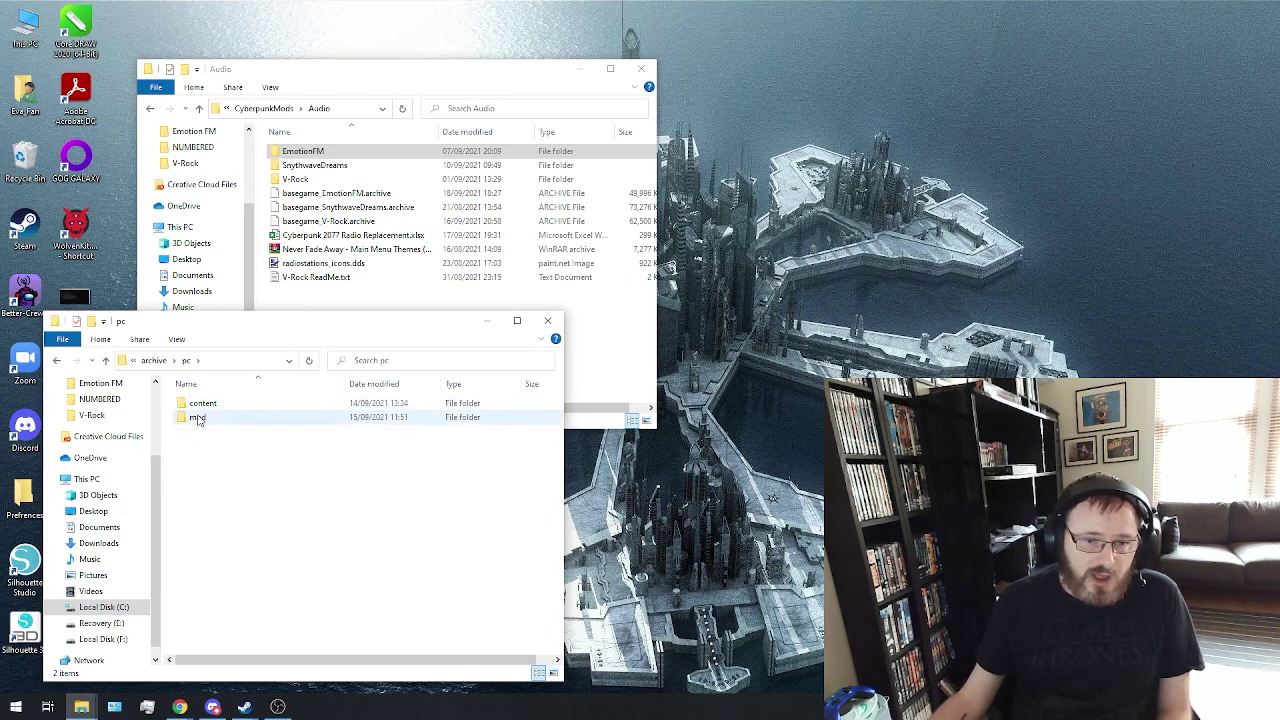
double_click(197, 418)
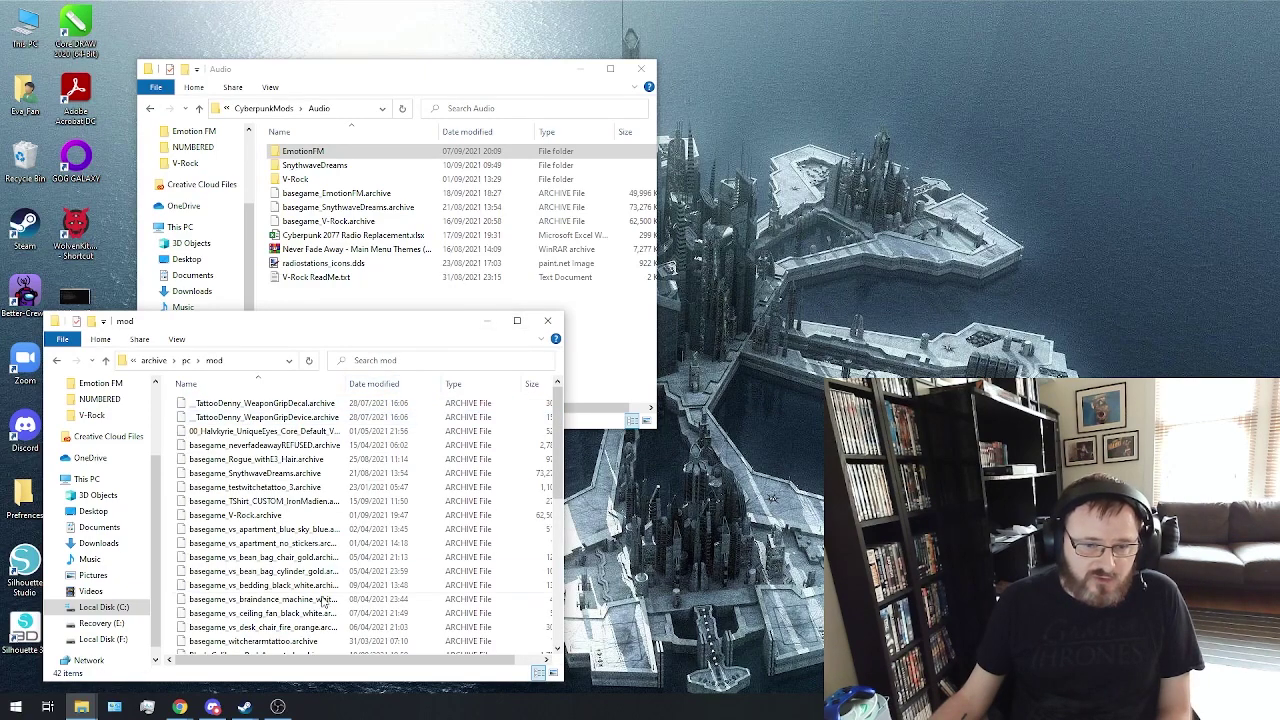
scroll(320, 616, "down", 8)
scroll(377, 515, "up", 7)
Copy basegame_EmotionFM.archive from the Audio folder and paste it into the game's mod folder
left_click(360, 198)
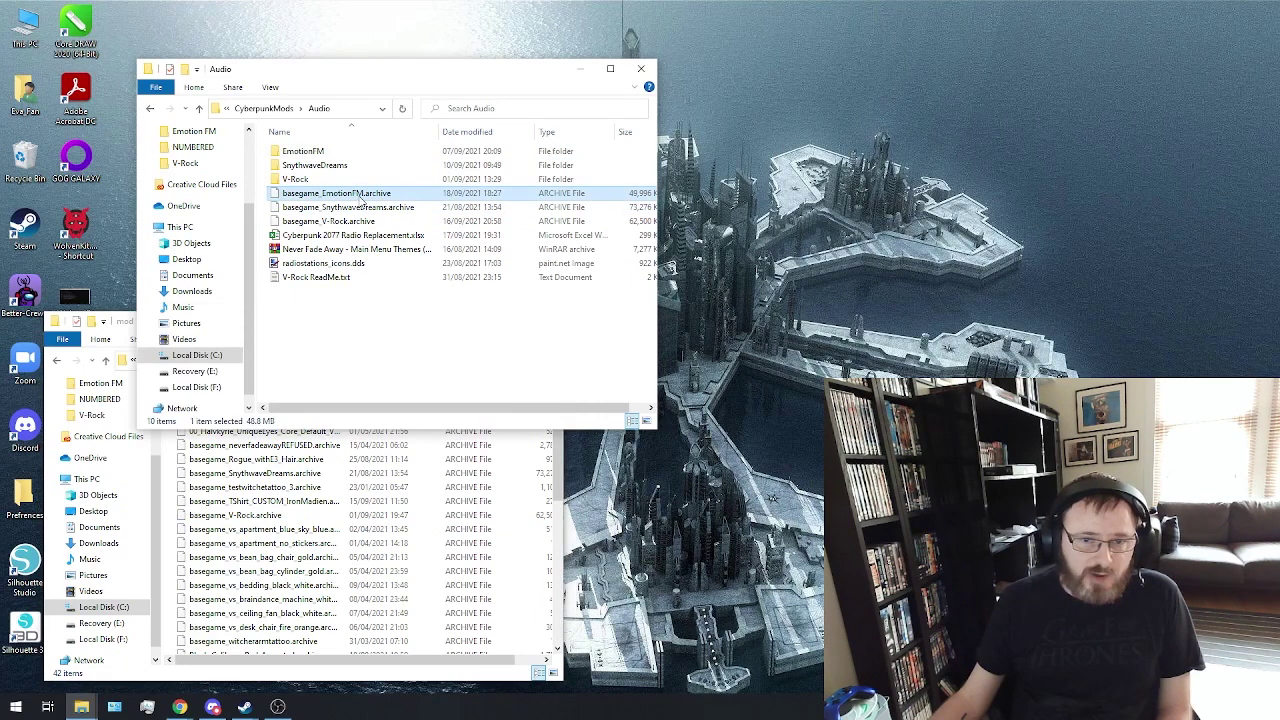
right_click(361, 198)
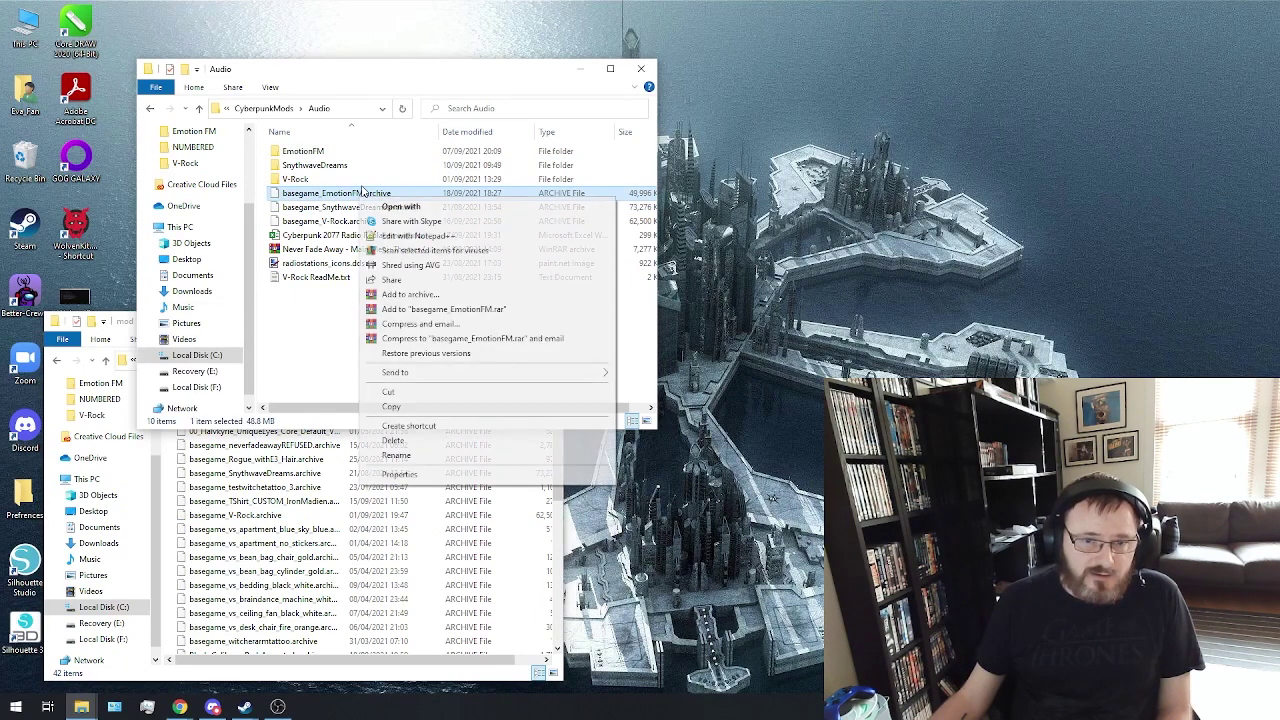
left_click(405, 406)
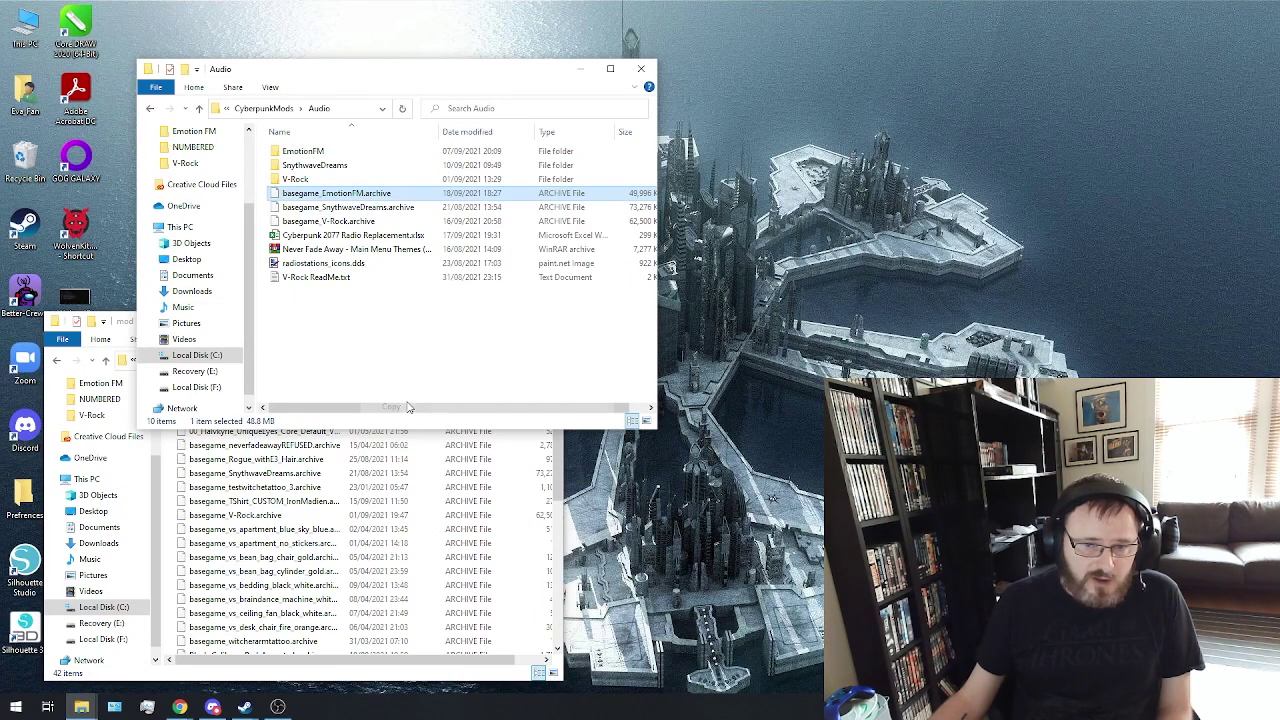
right_click(449, 533)
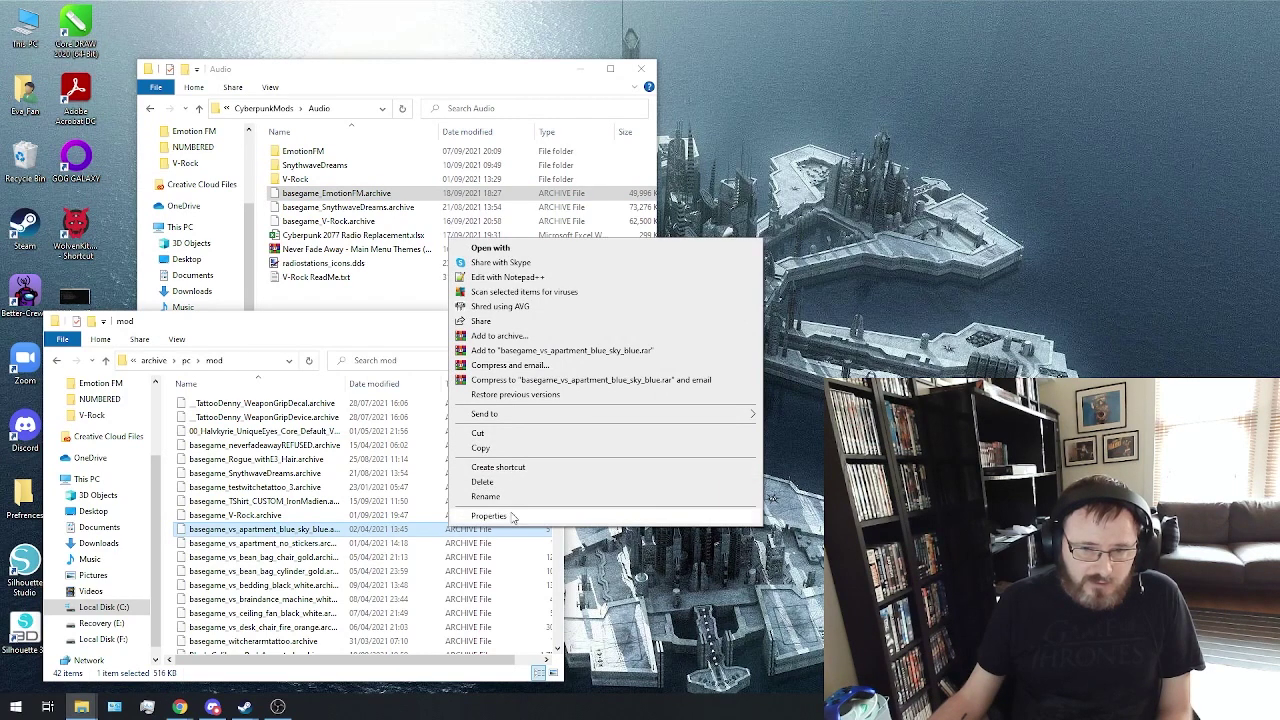
left_click(515, 548)
right_click(521, 558)
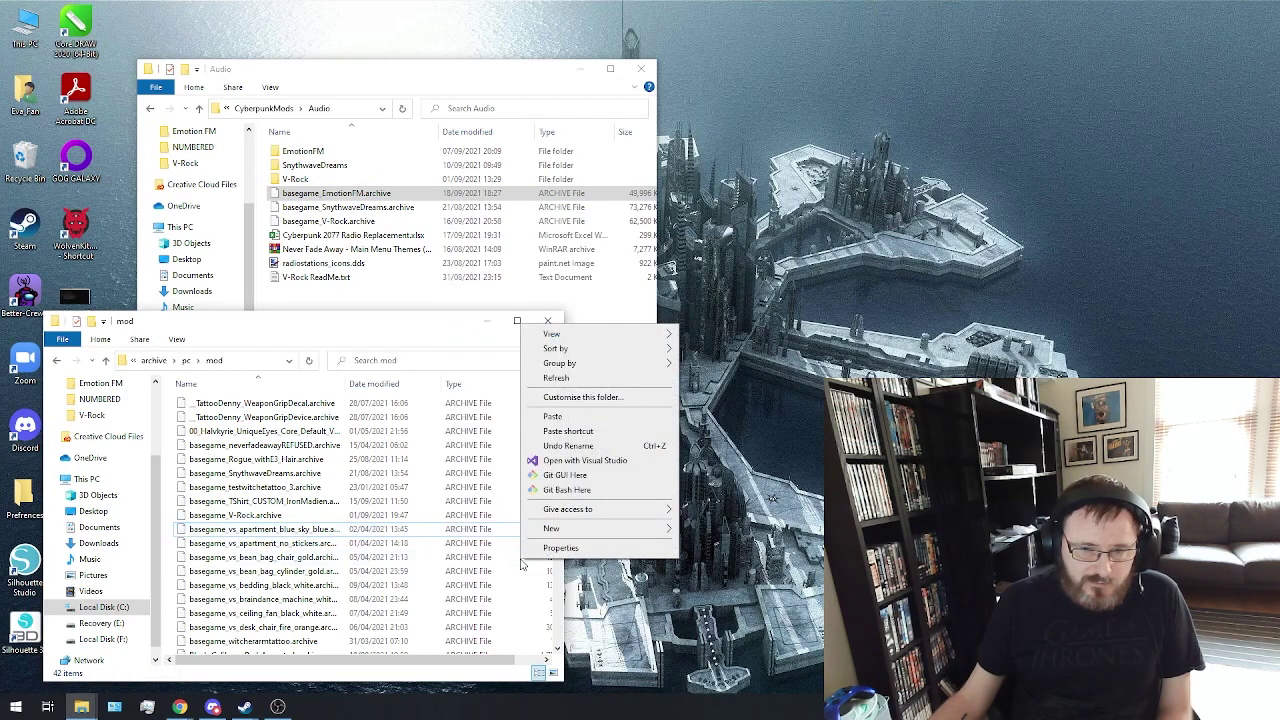
left_click(548, 415)
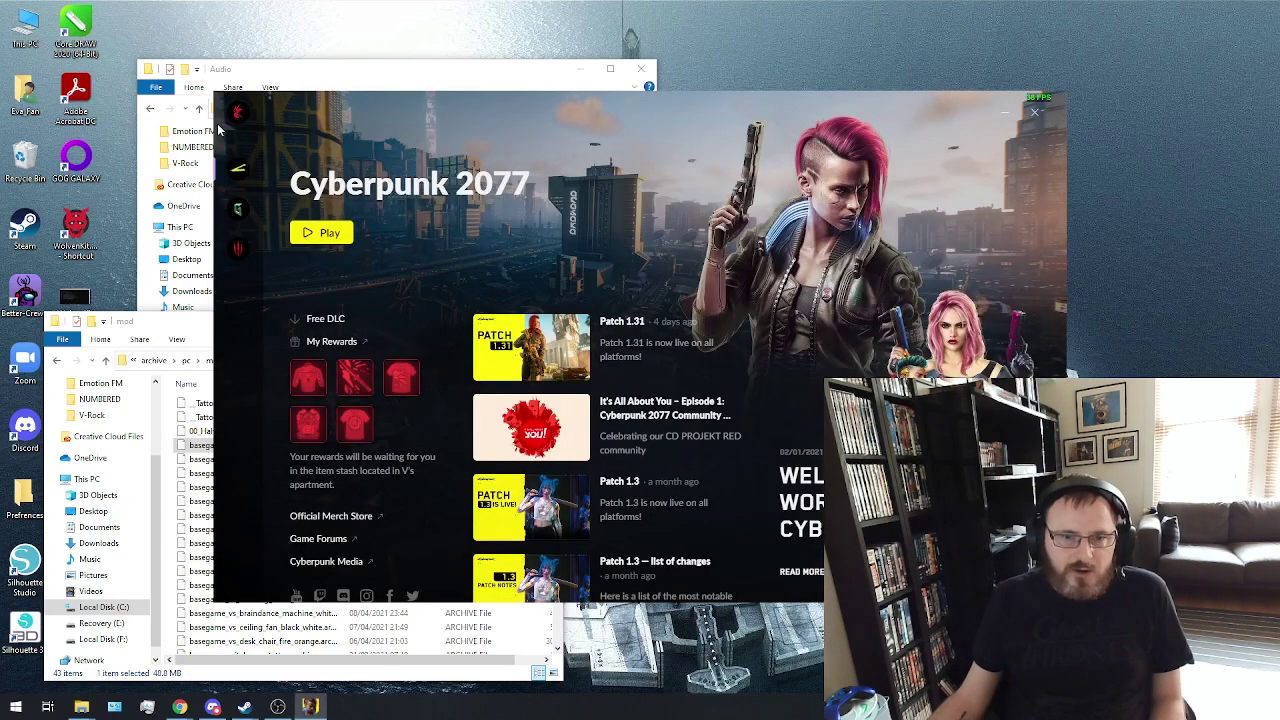
Press Play in the Cyberpunk 2077 launcher and wait for the title screen
left_click(318, 238)
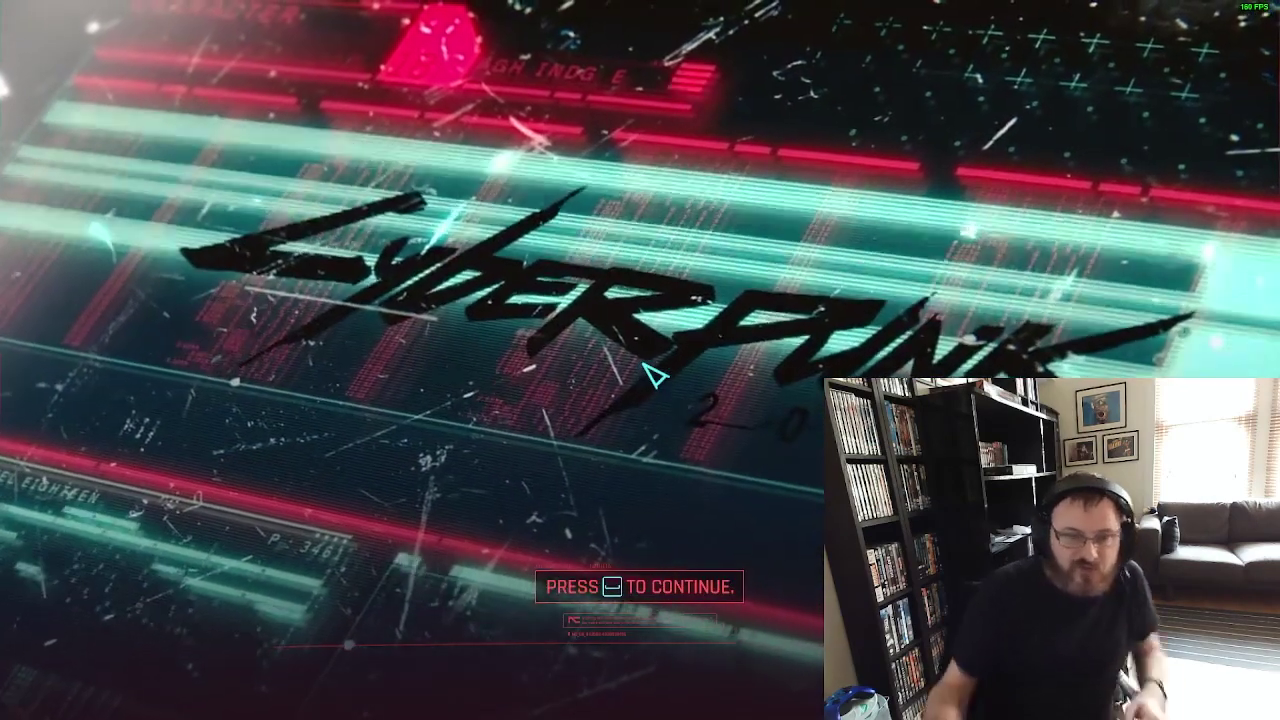
Get past the title screen and load the top Automatic Love save from Load Game
key("space")
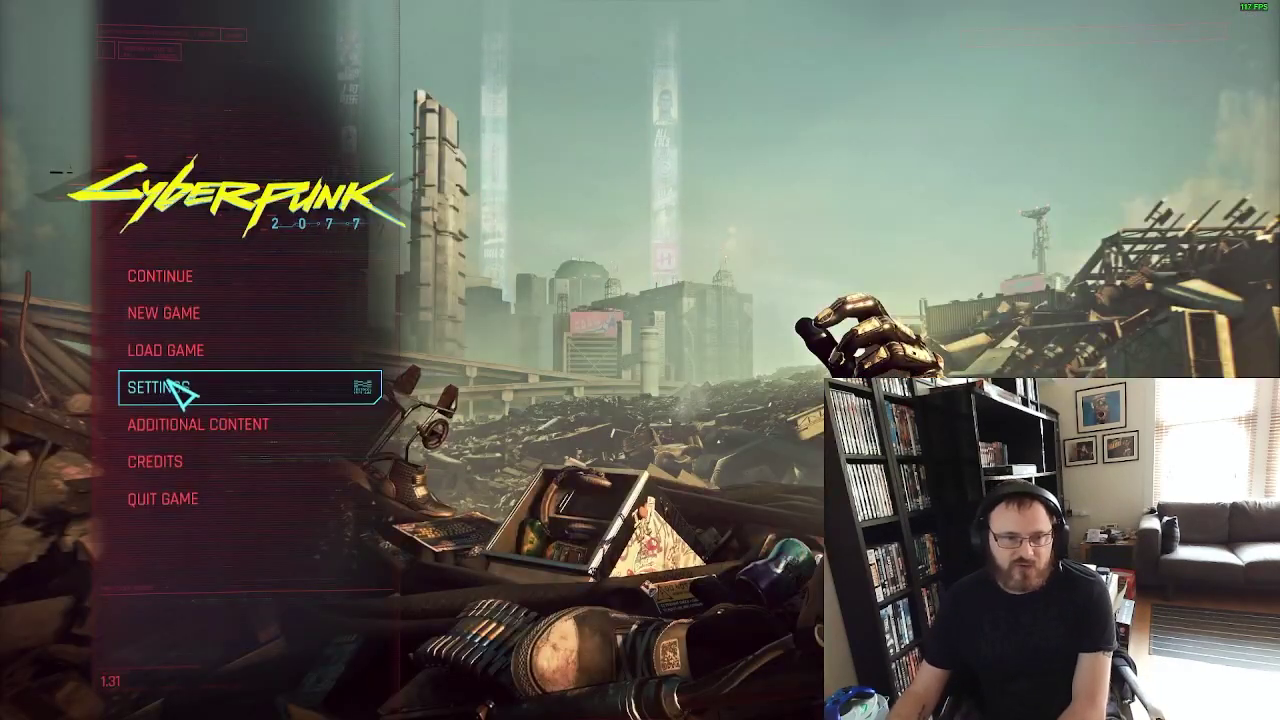
left_click(182, 366)
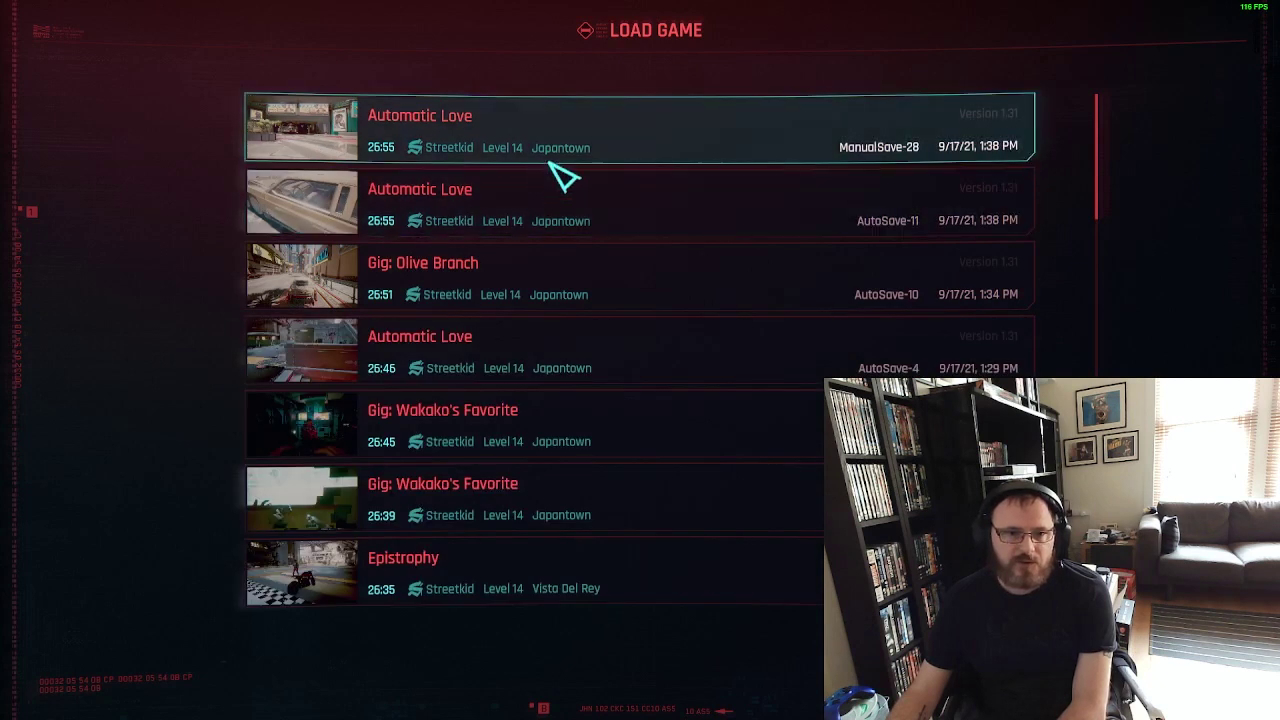
left_click(600, 143)
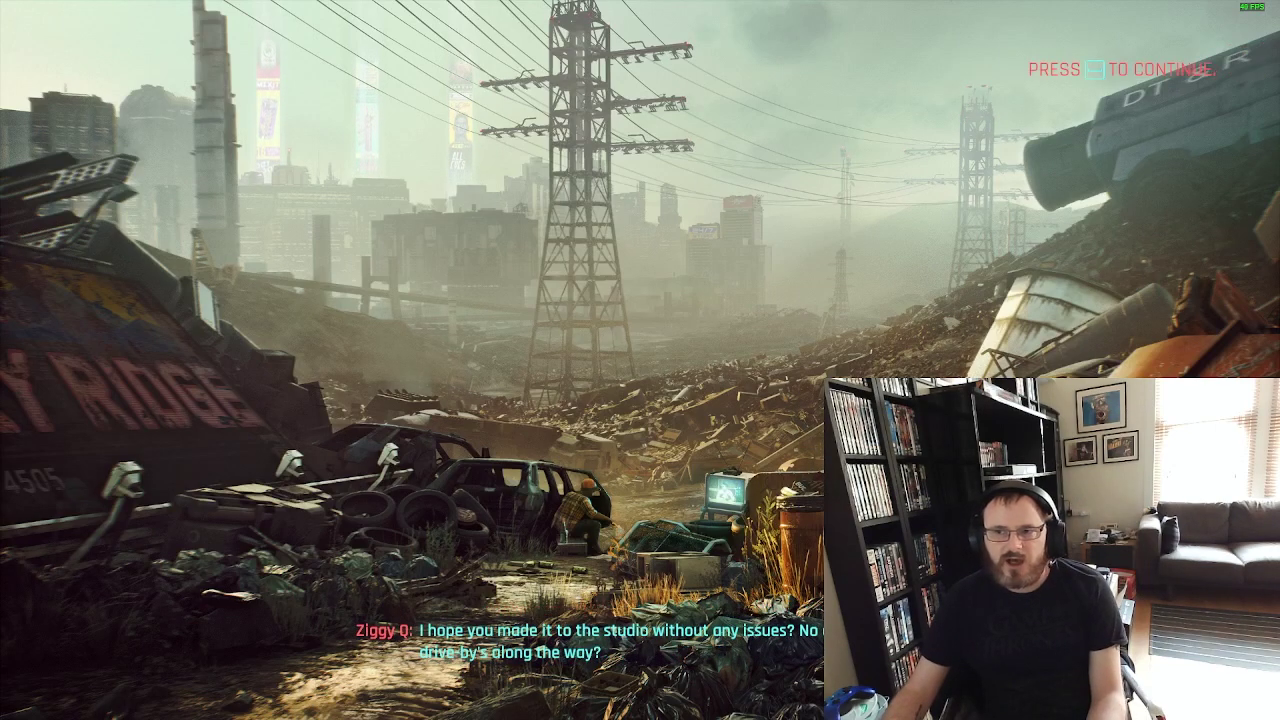
Summon and mount Jackie's Arch in third-person view, then bring up the radio station list
key("space")
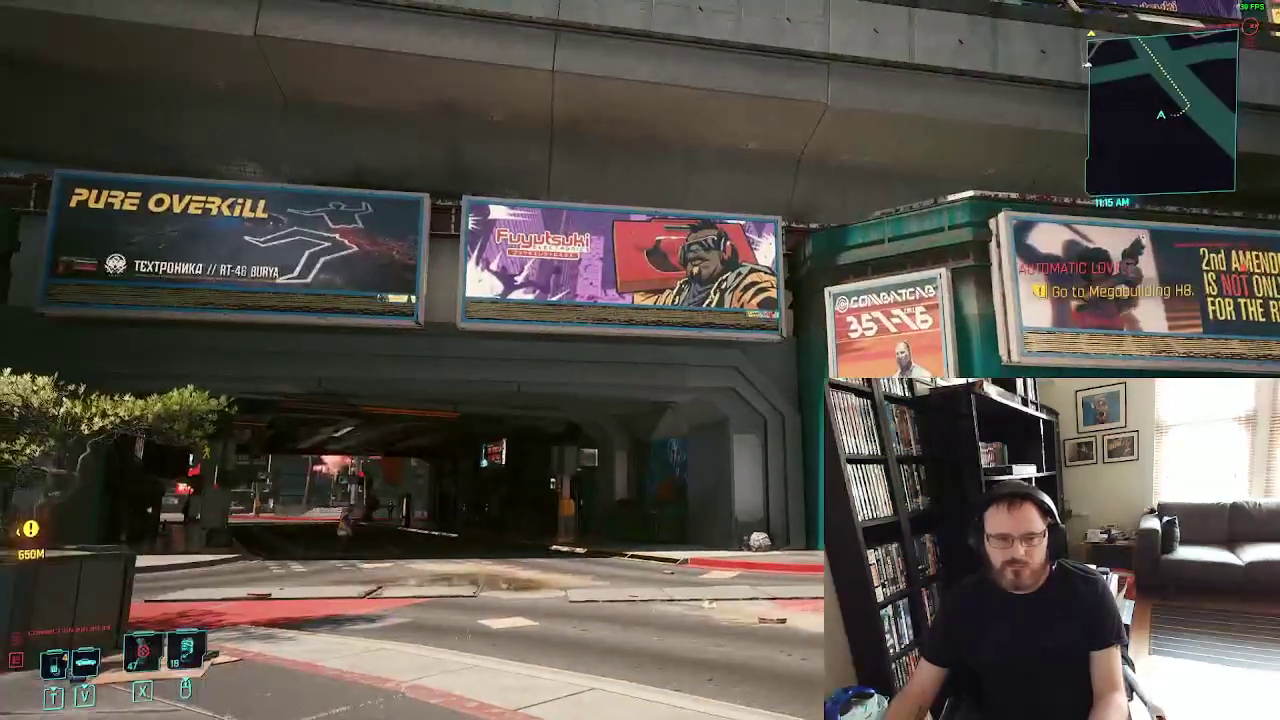
key("v")
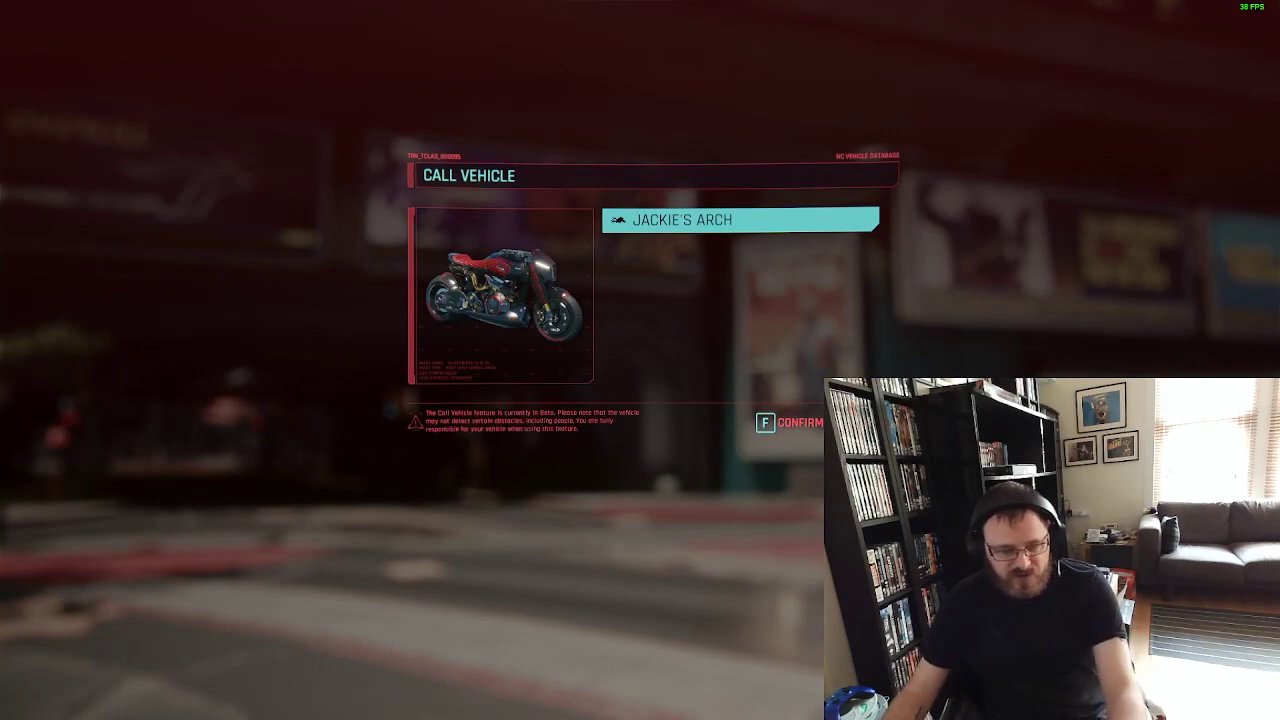
key("f")
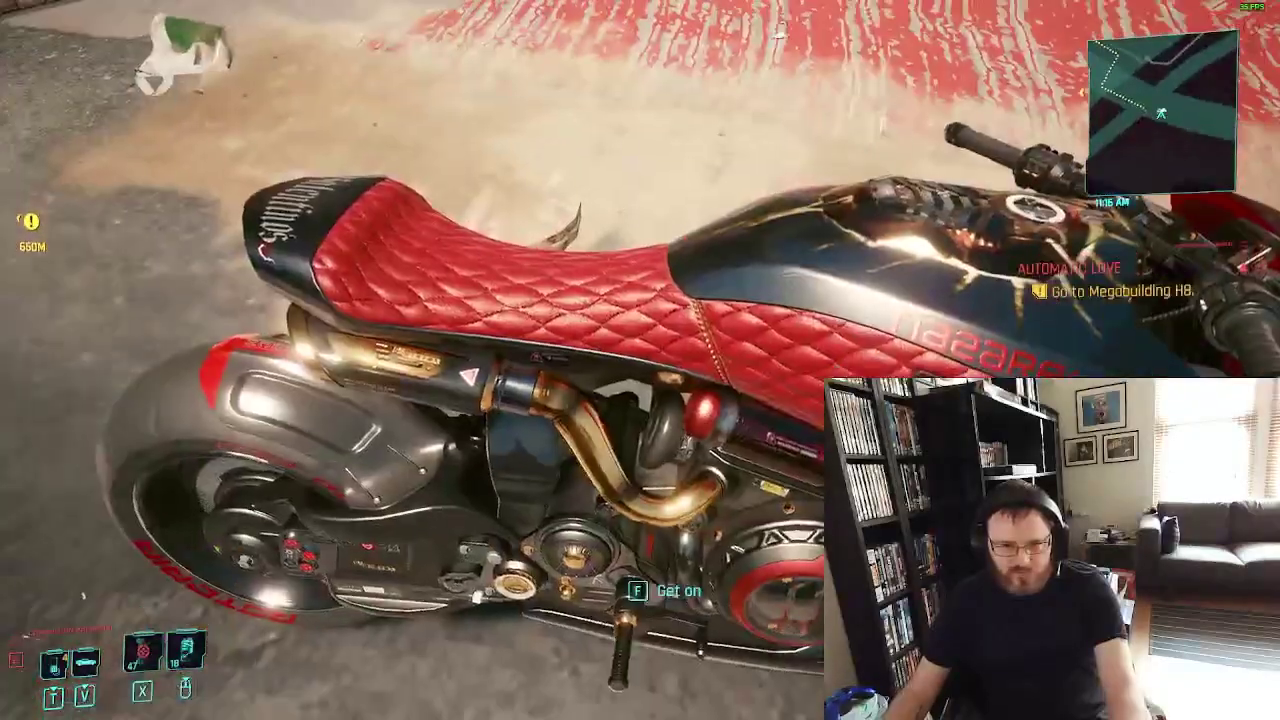
key("f")
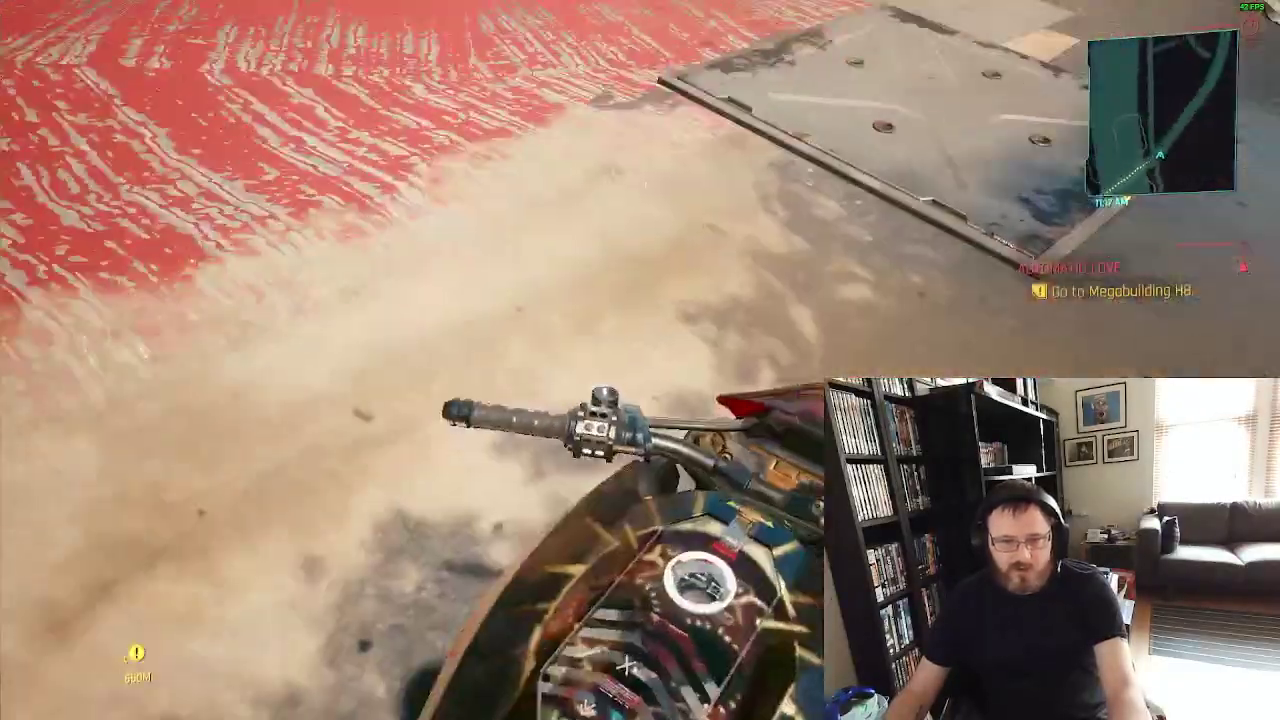
key("v")
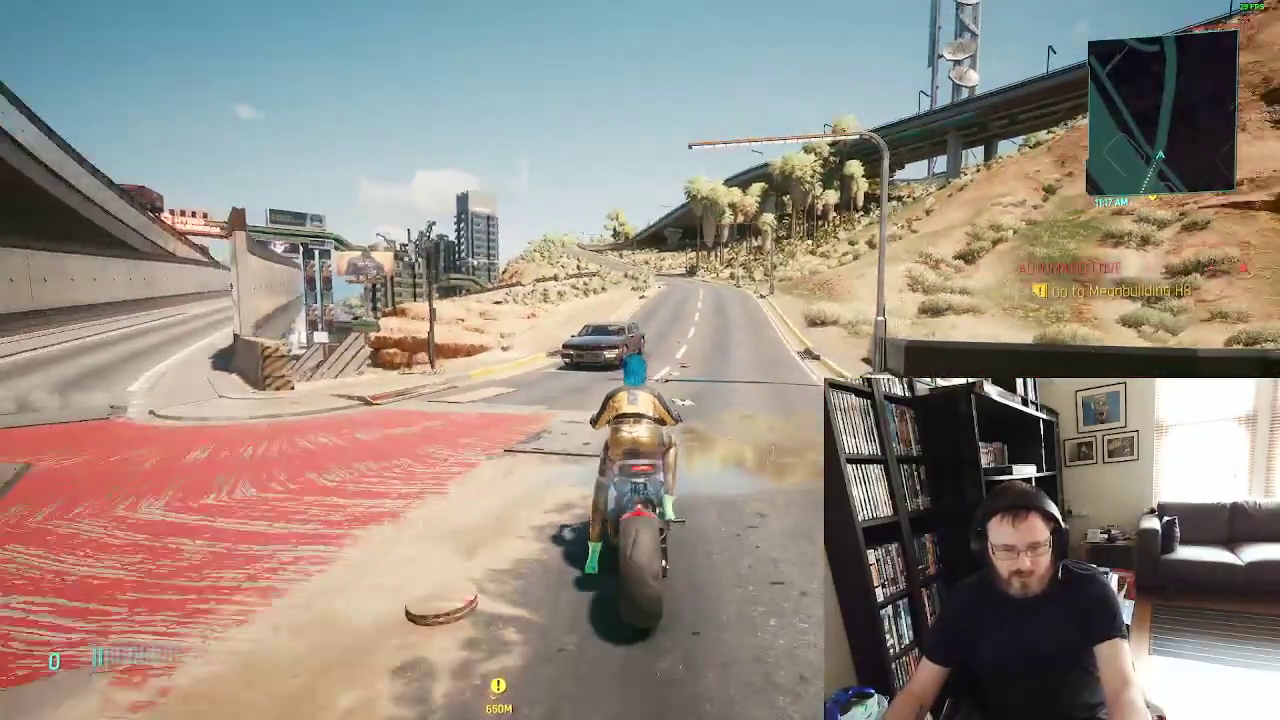
key("r")
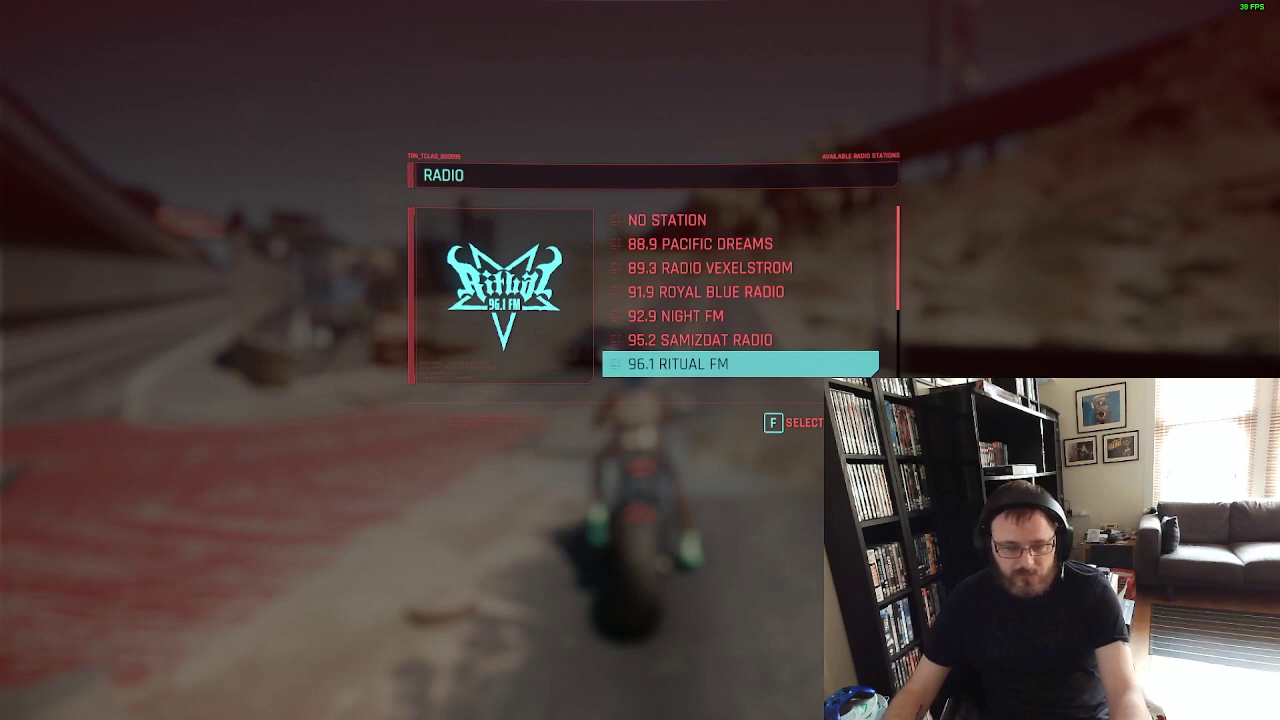
Tune to 96.1 Ritual FM and ride into North Oak, pulling over at the curb
key("f")
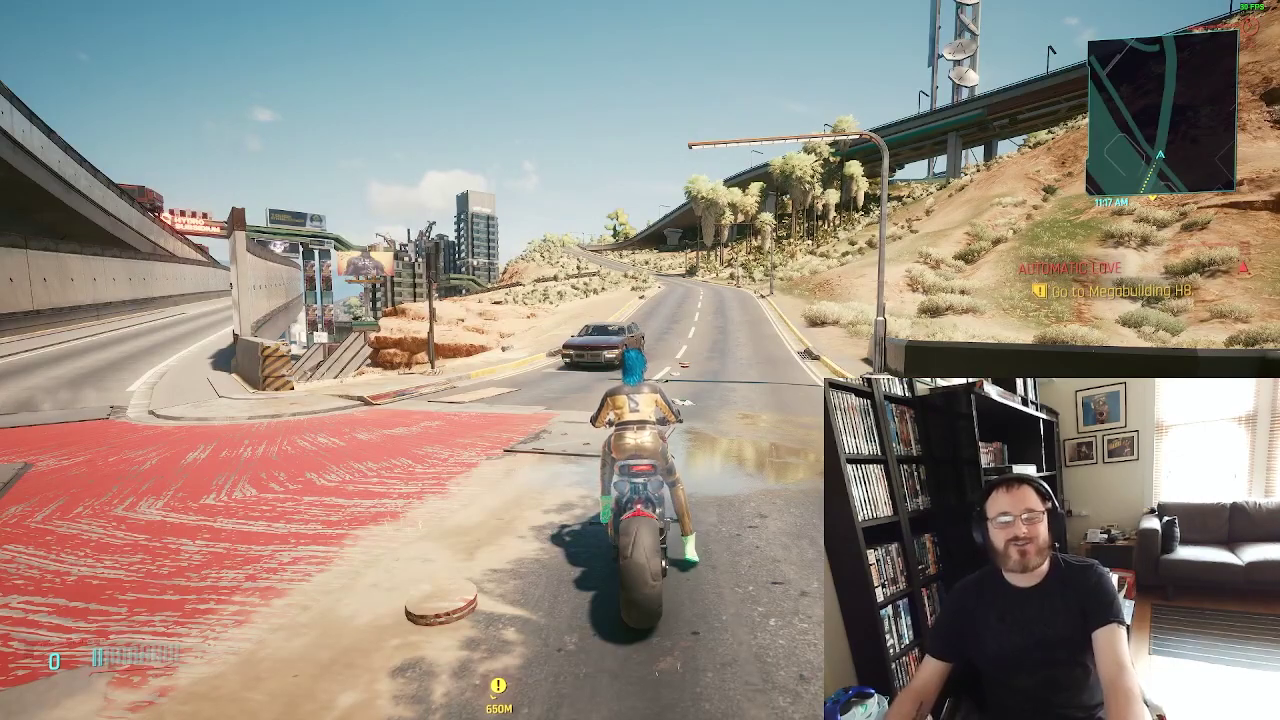
key("w")
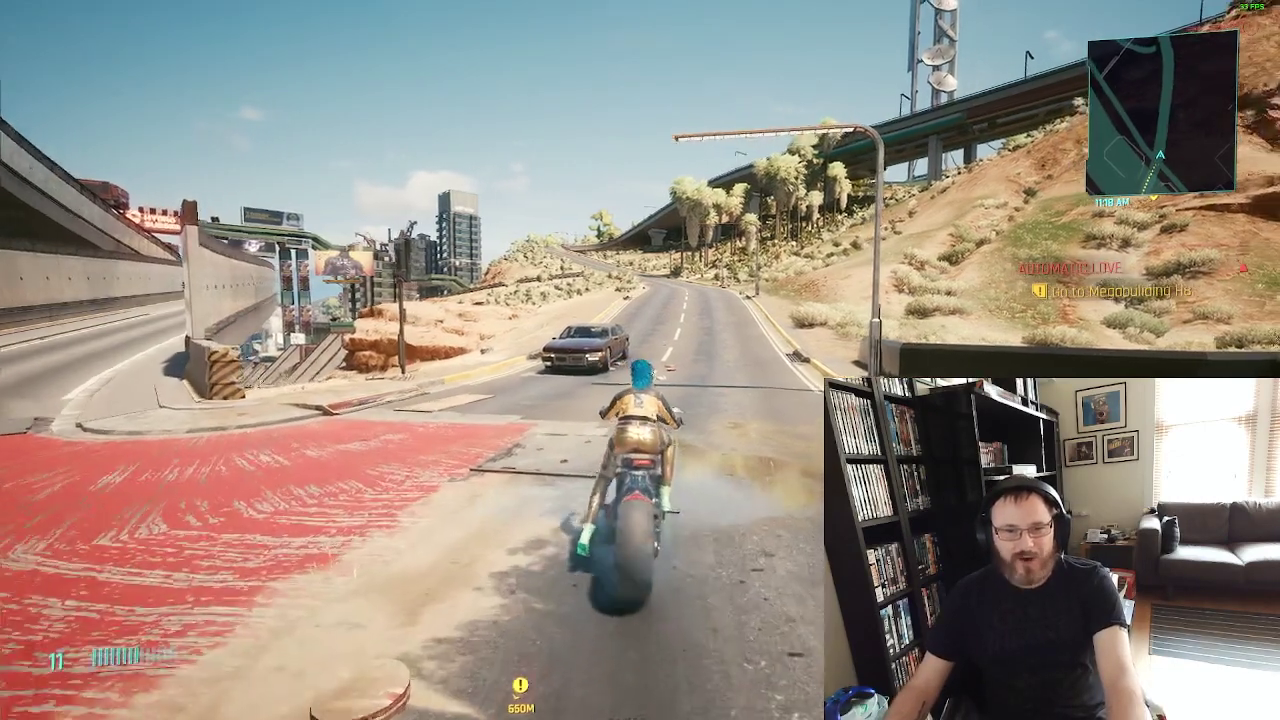
key("w")
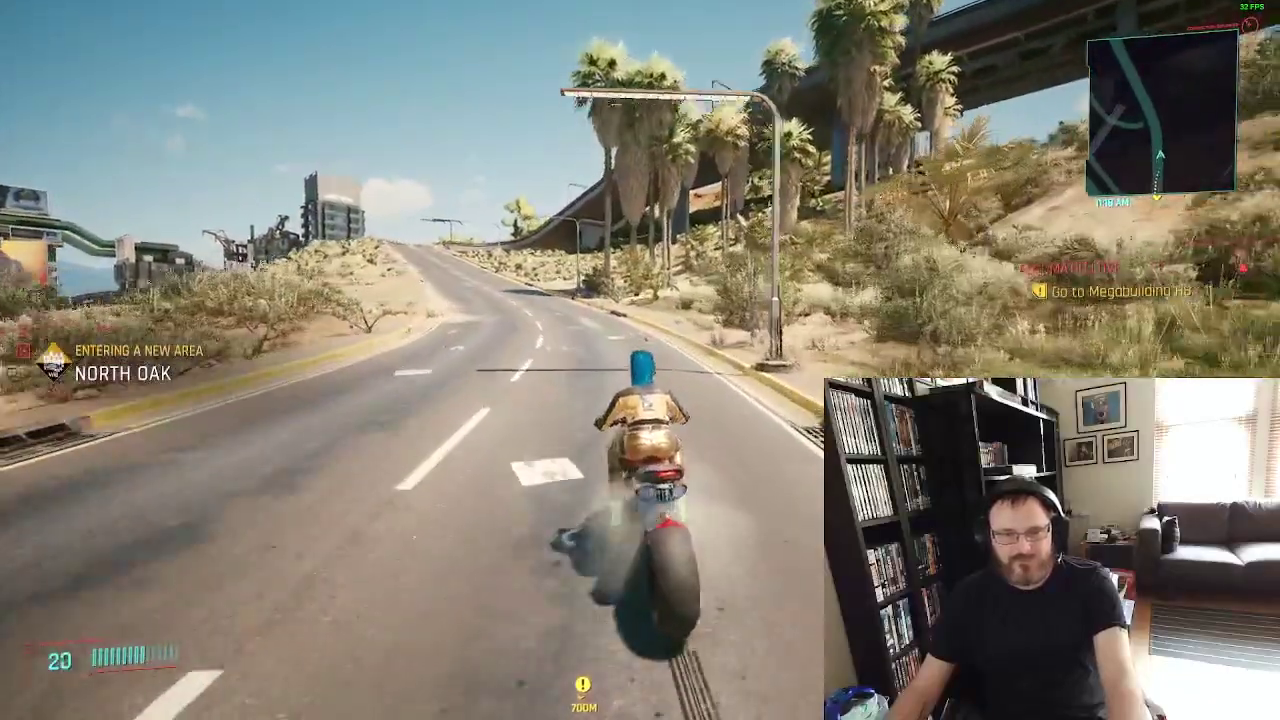
key("w")
key("s")
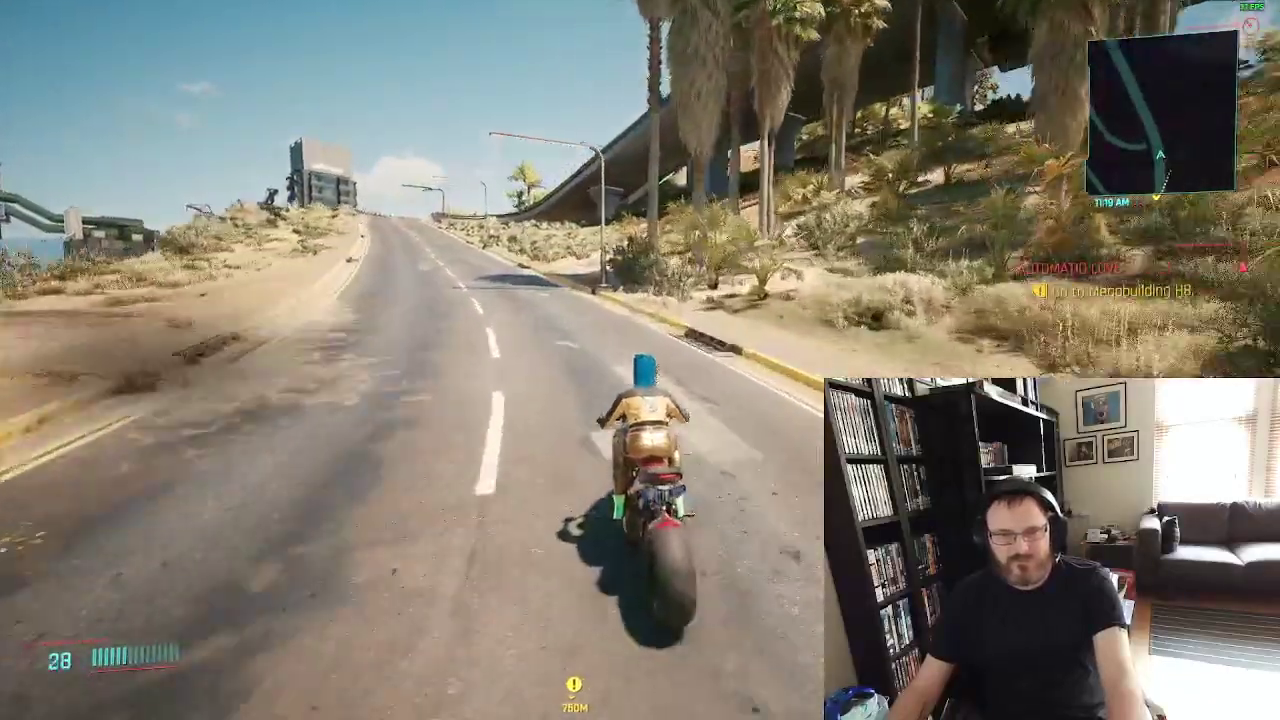
key("d")
key("d")
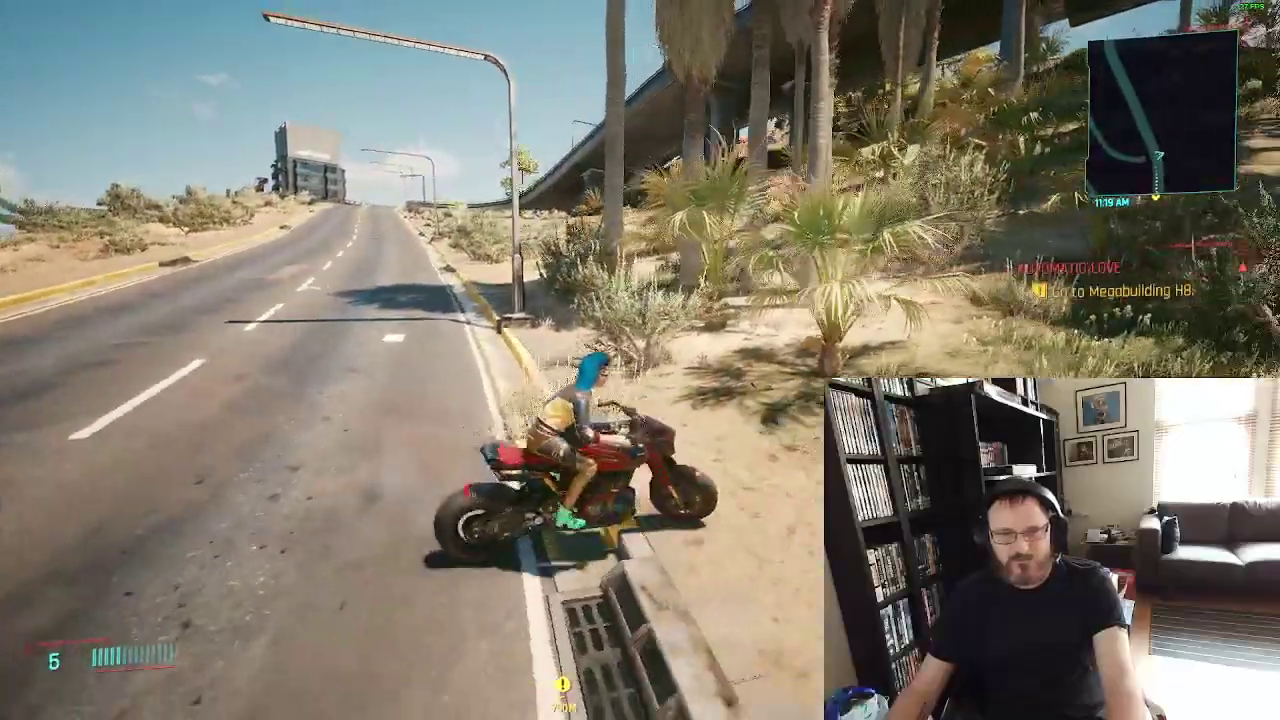